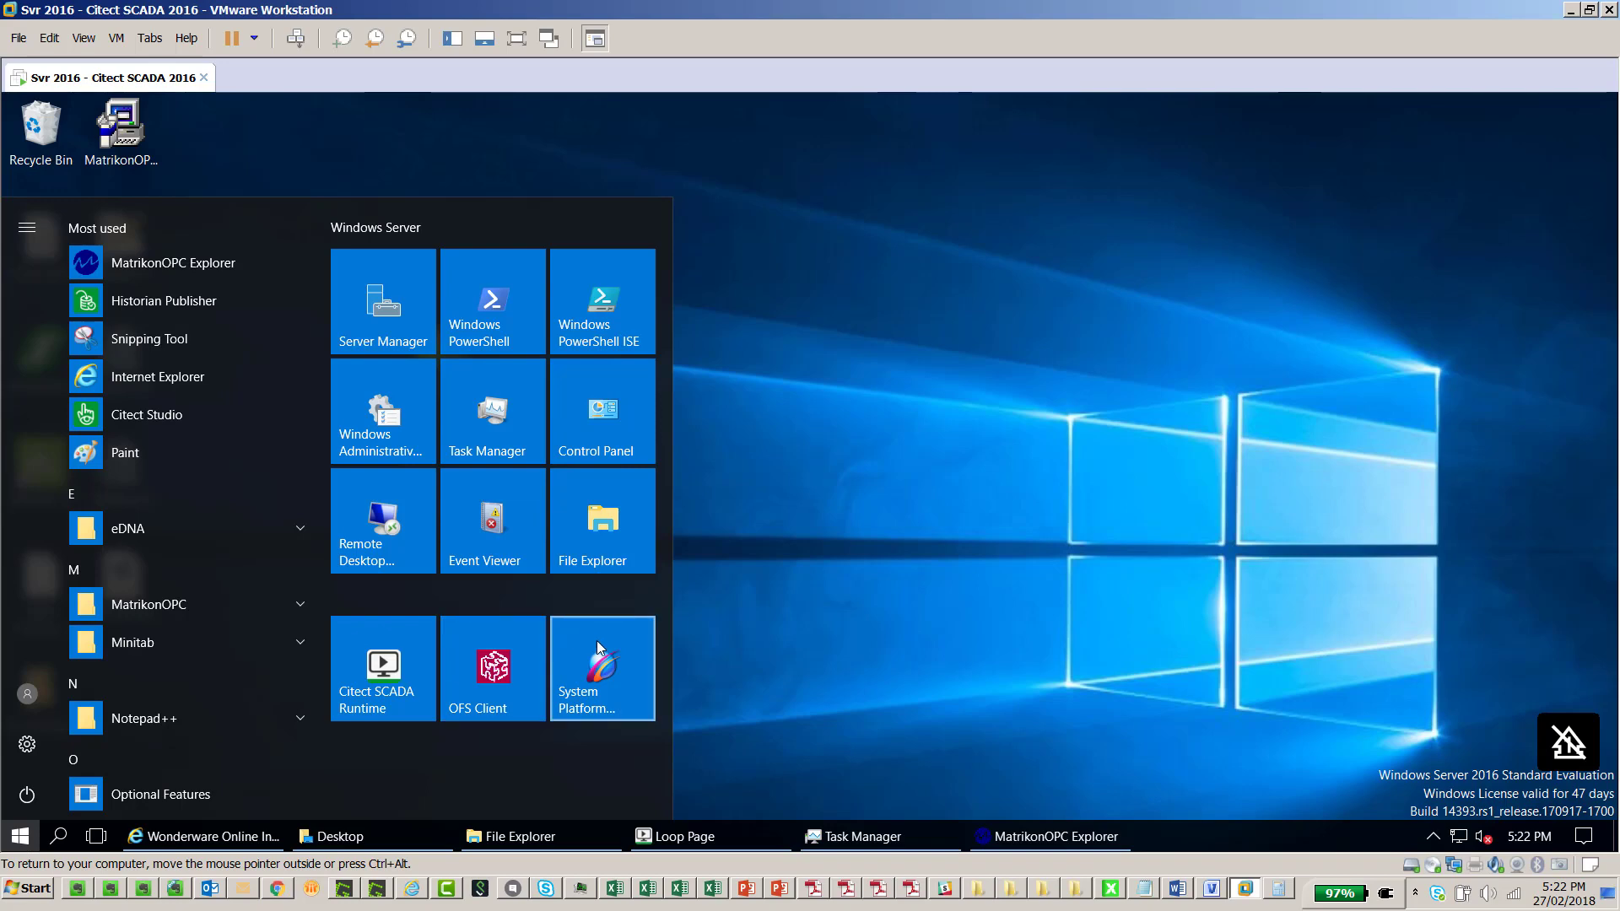
Launch the System Management Console and expand DAServer Manager > Default Group > Local to ArchestrA.FSGateway.3
click(595, 641)
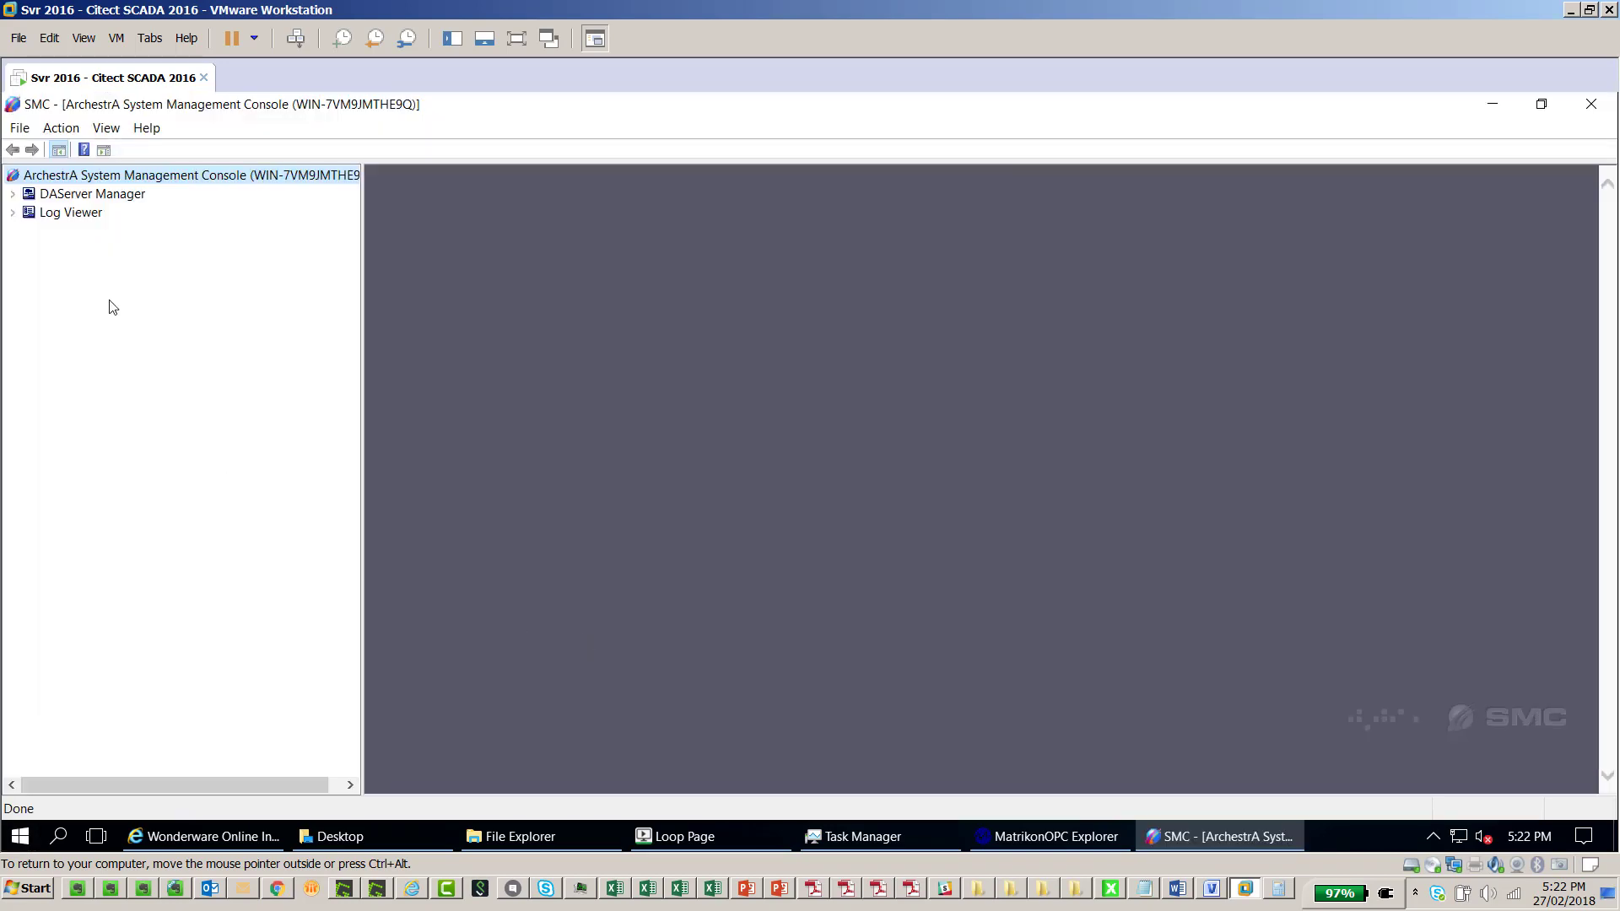
click(13, 194)
click(28, 213)
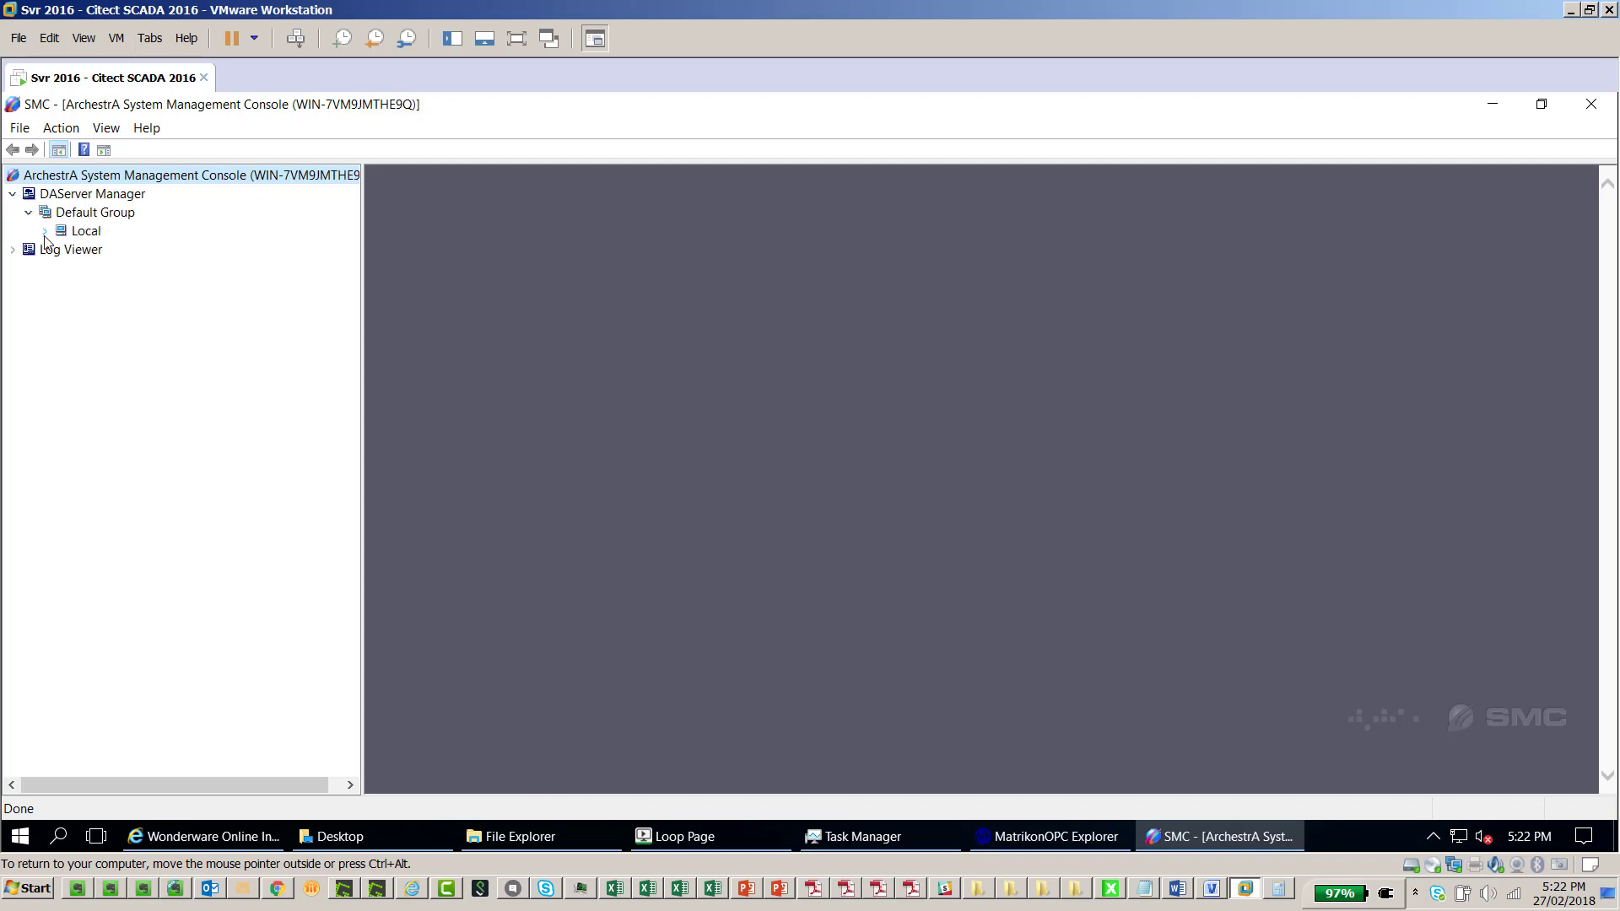
click(45, 232)
click(99, 251)
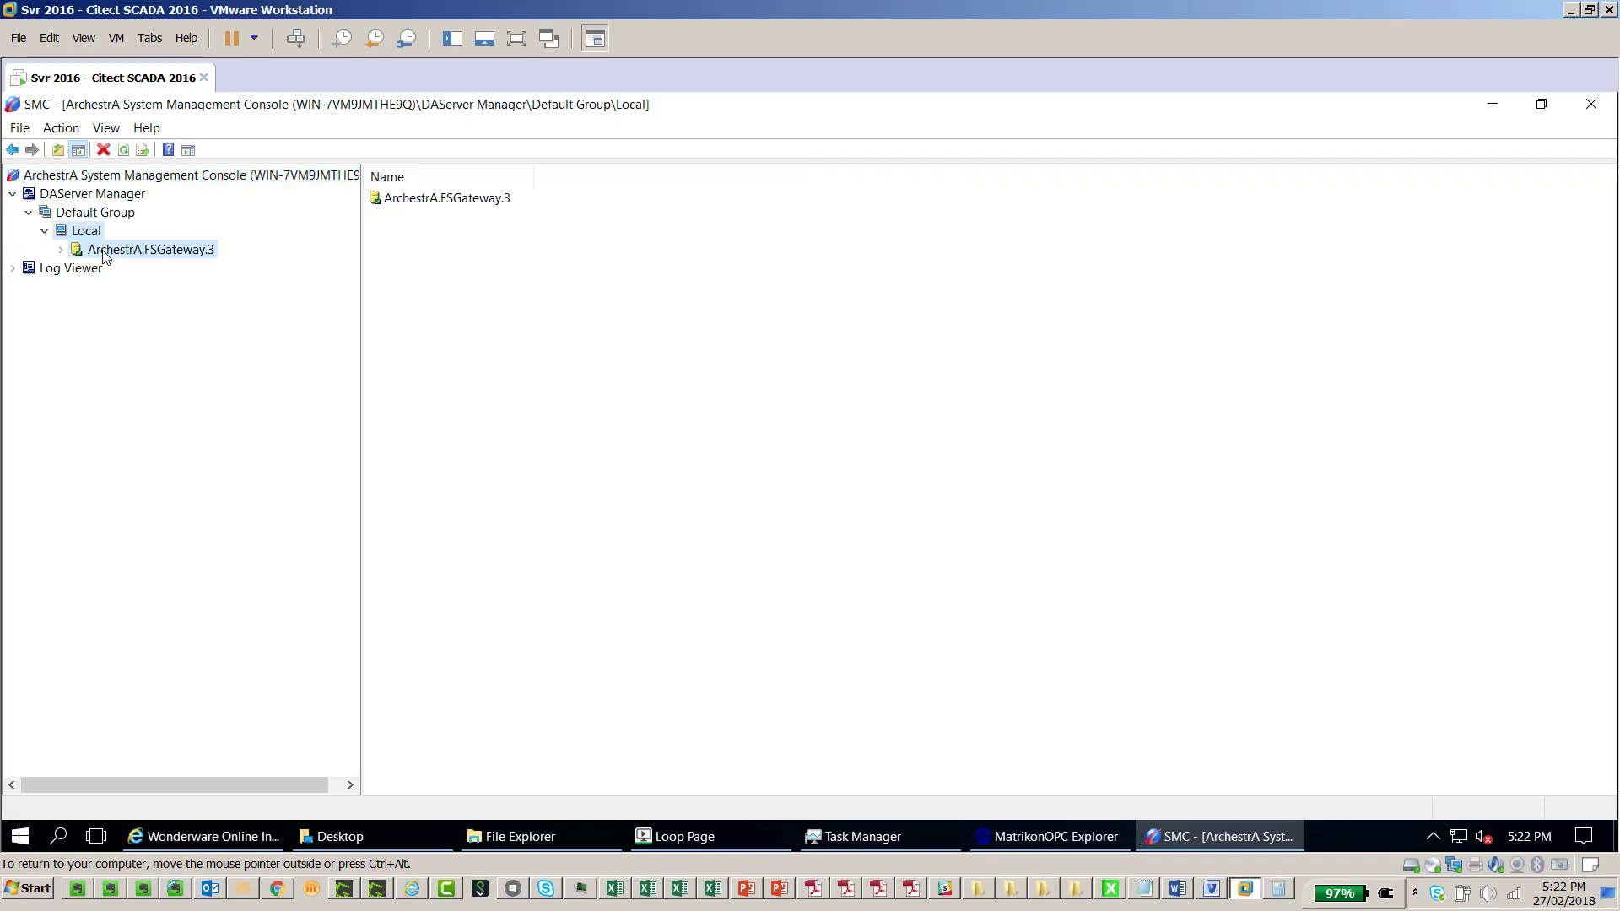
right_click(159, 250)
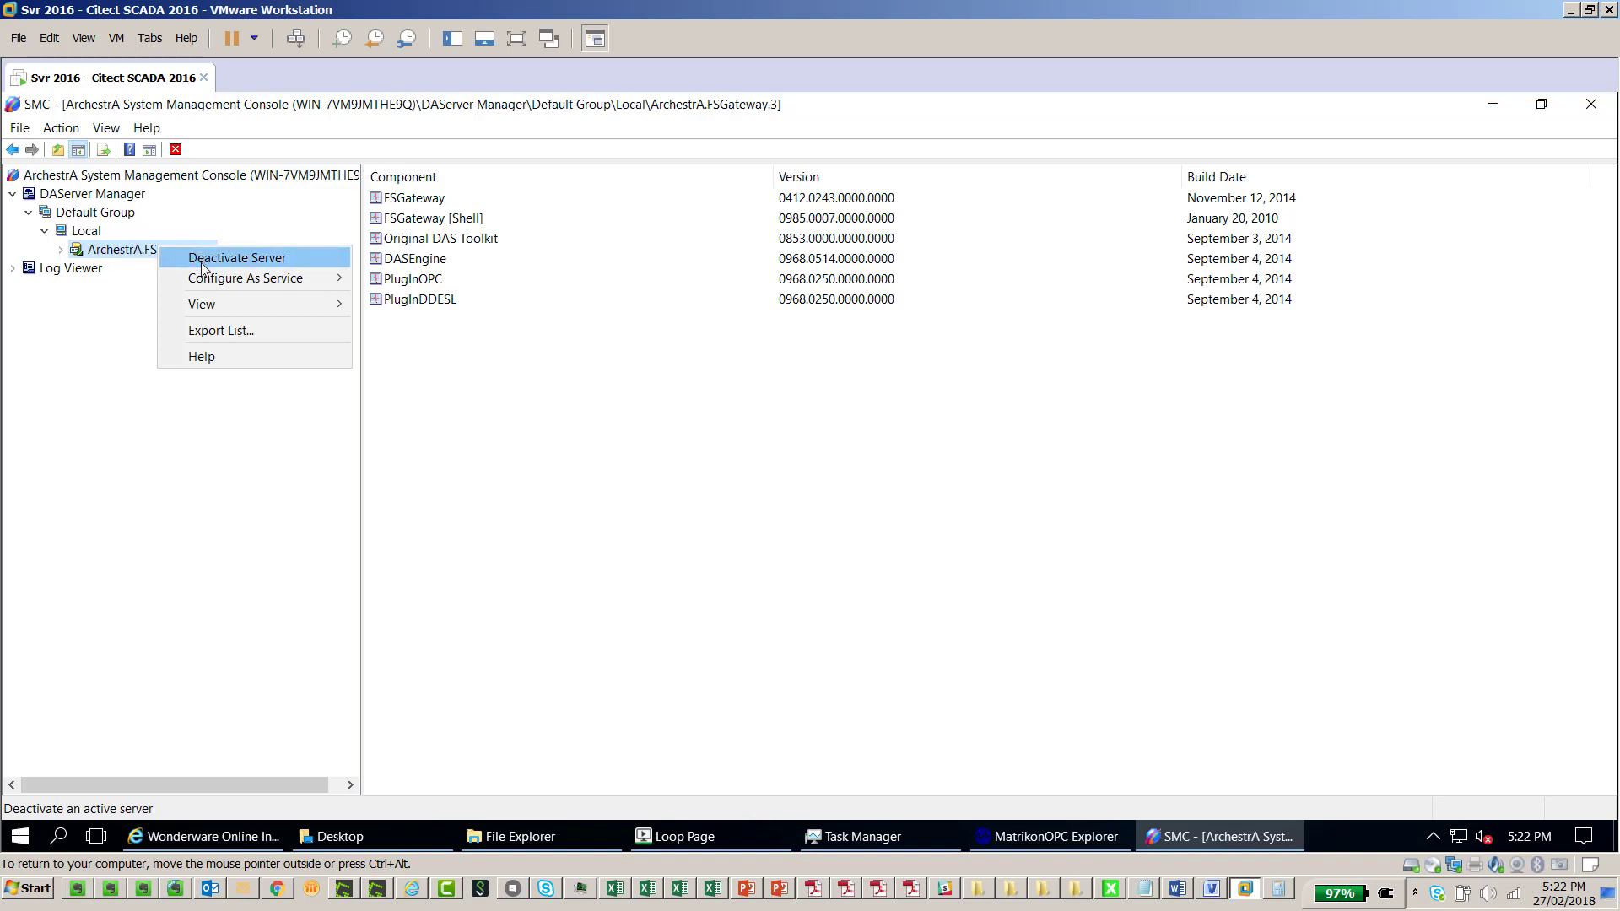
mouse_move(319, 277)
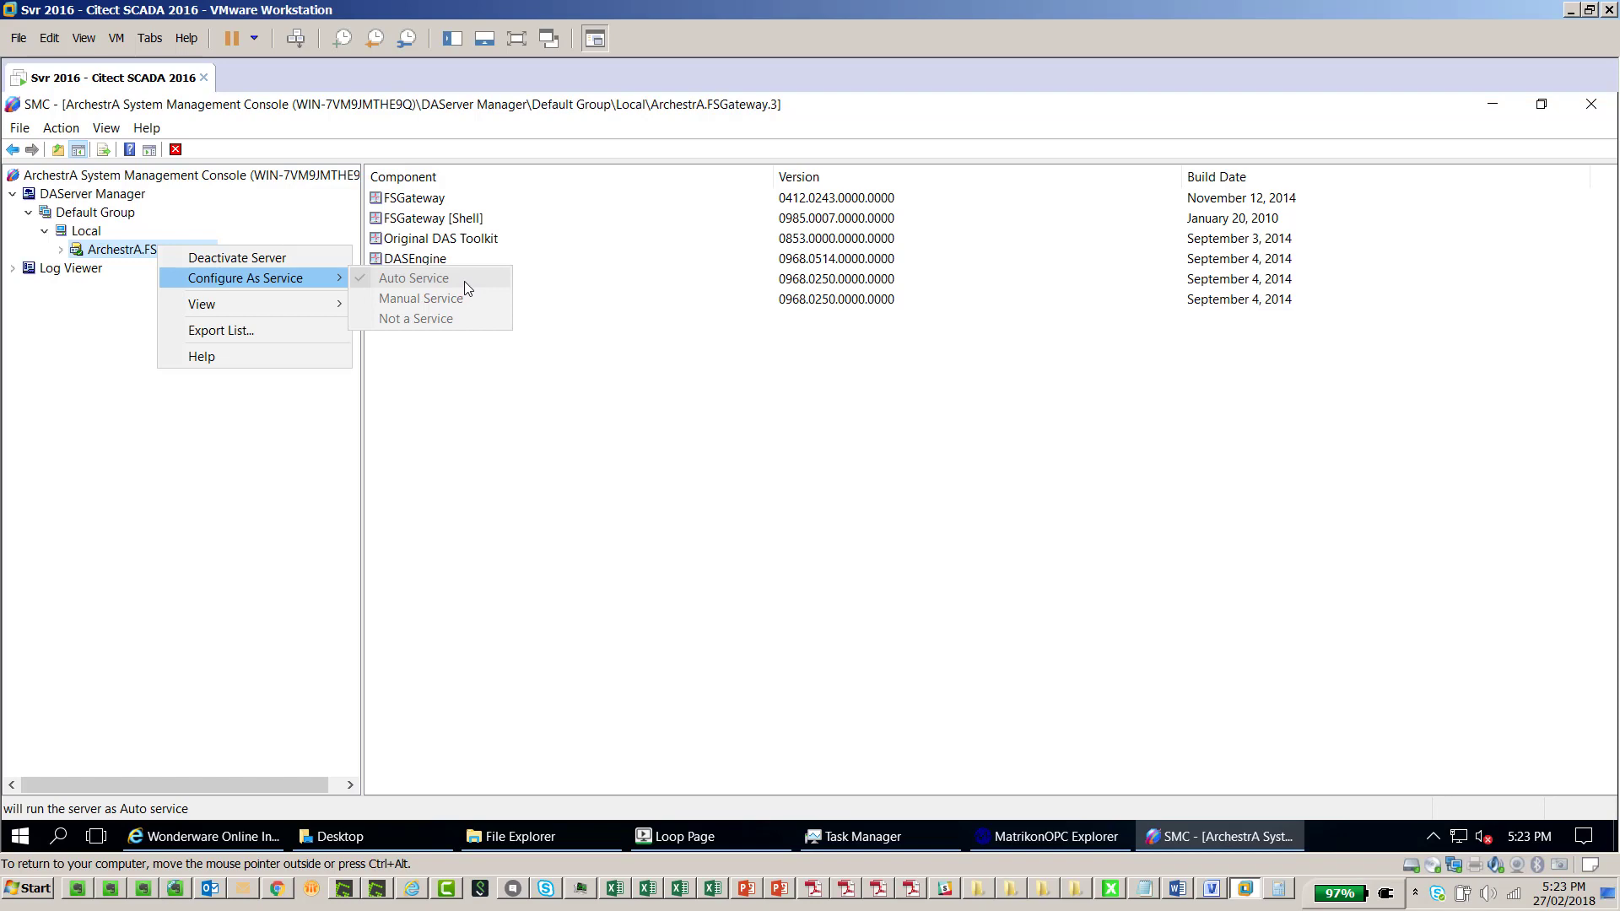
click(558, 285)
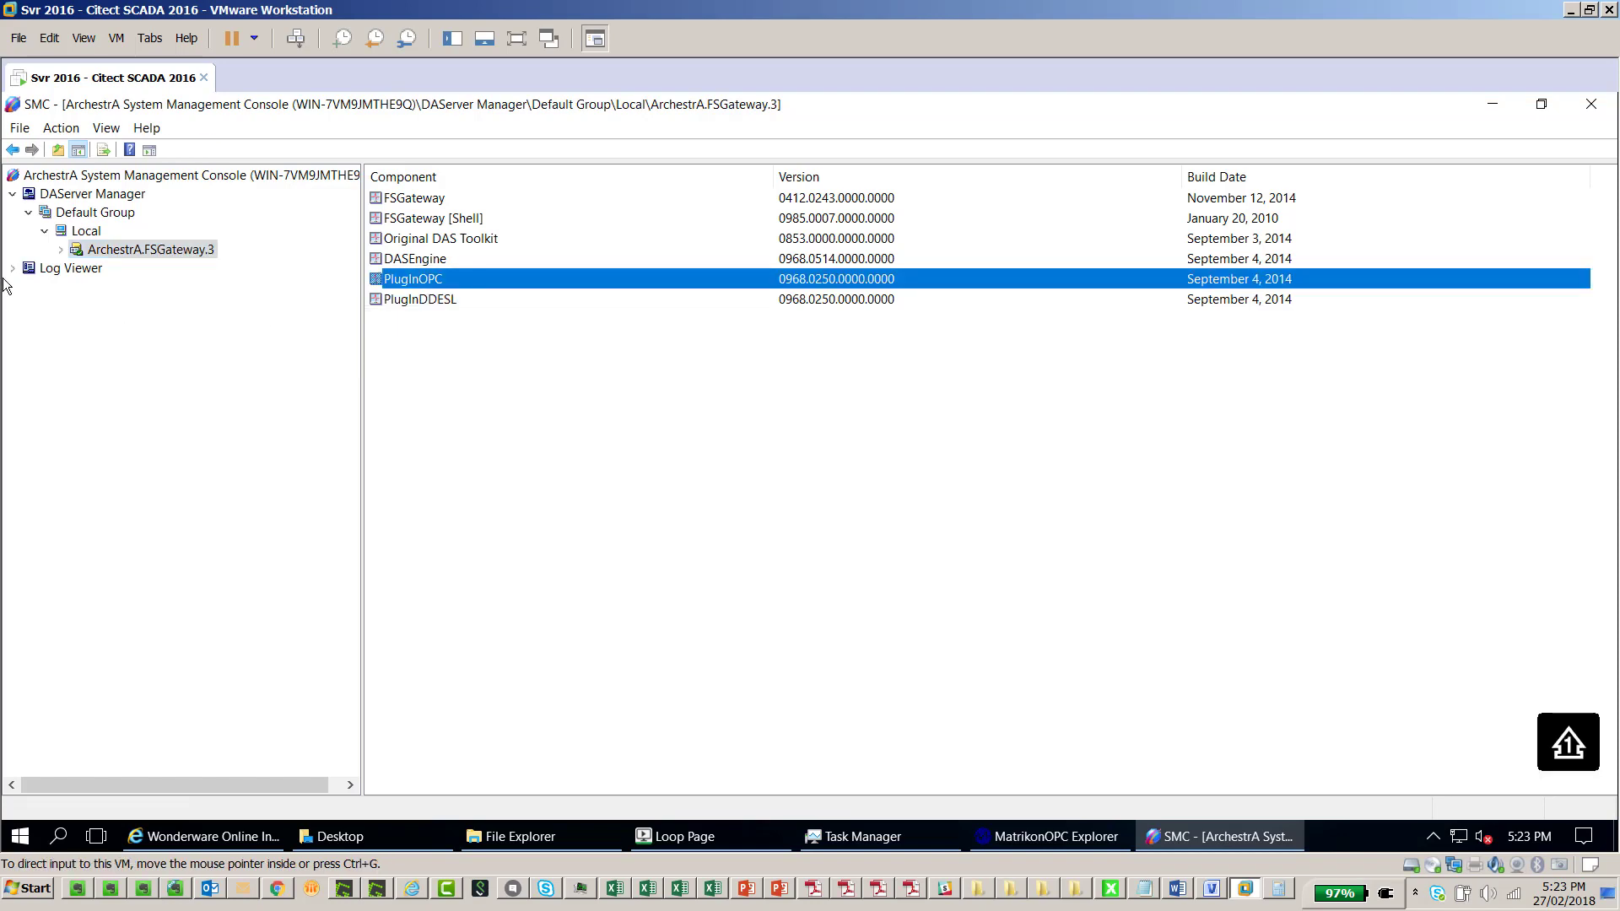
Expand FSGateway.3 > Configuration and show the OPC node's localhost SchneiderElectric.SCADA.OpcDaServer.1 settings
click(60, 251)
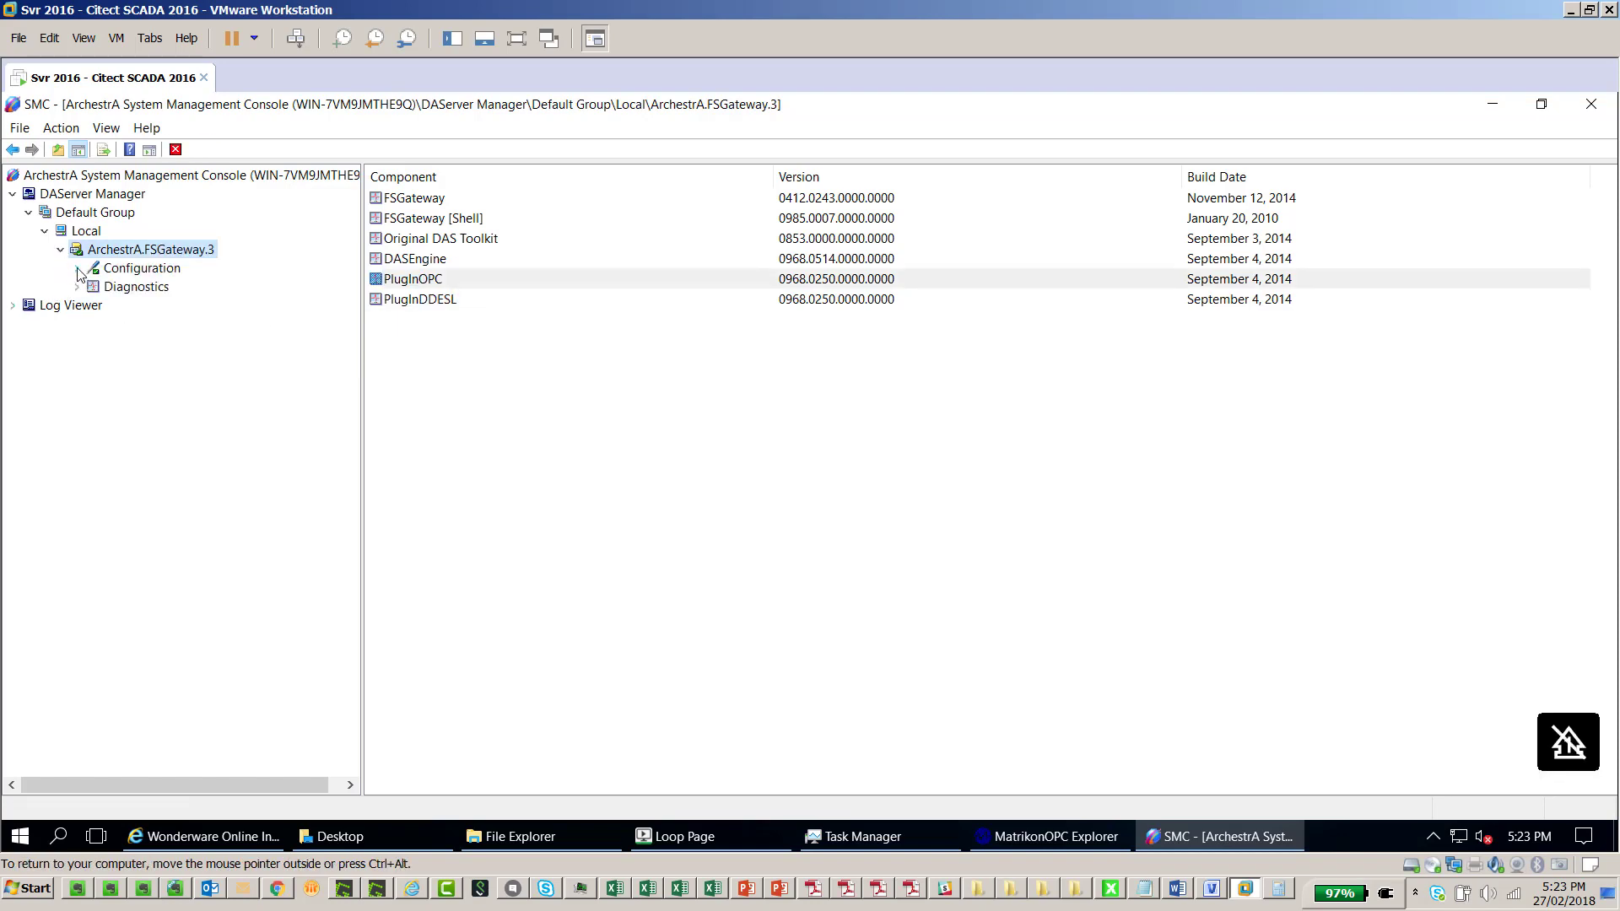
click(77, 269)
click(93, 287)
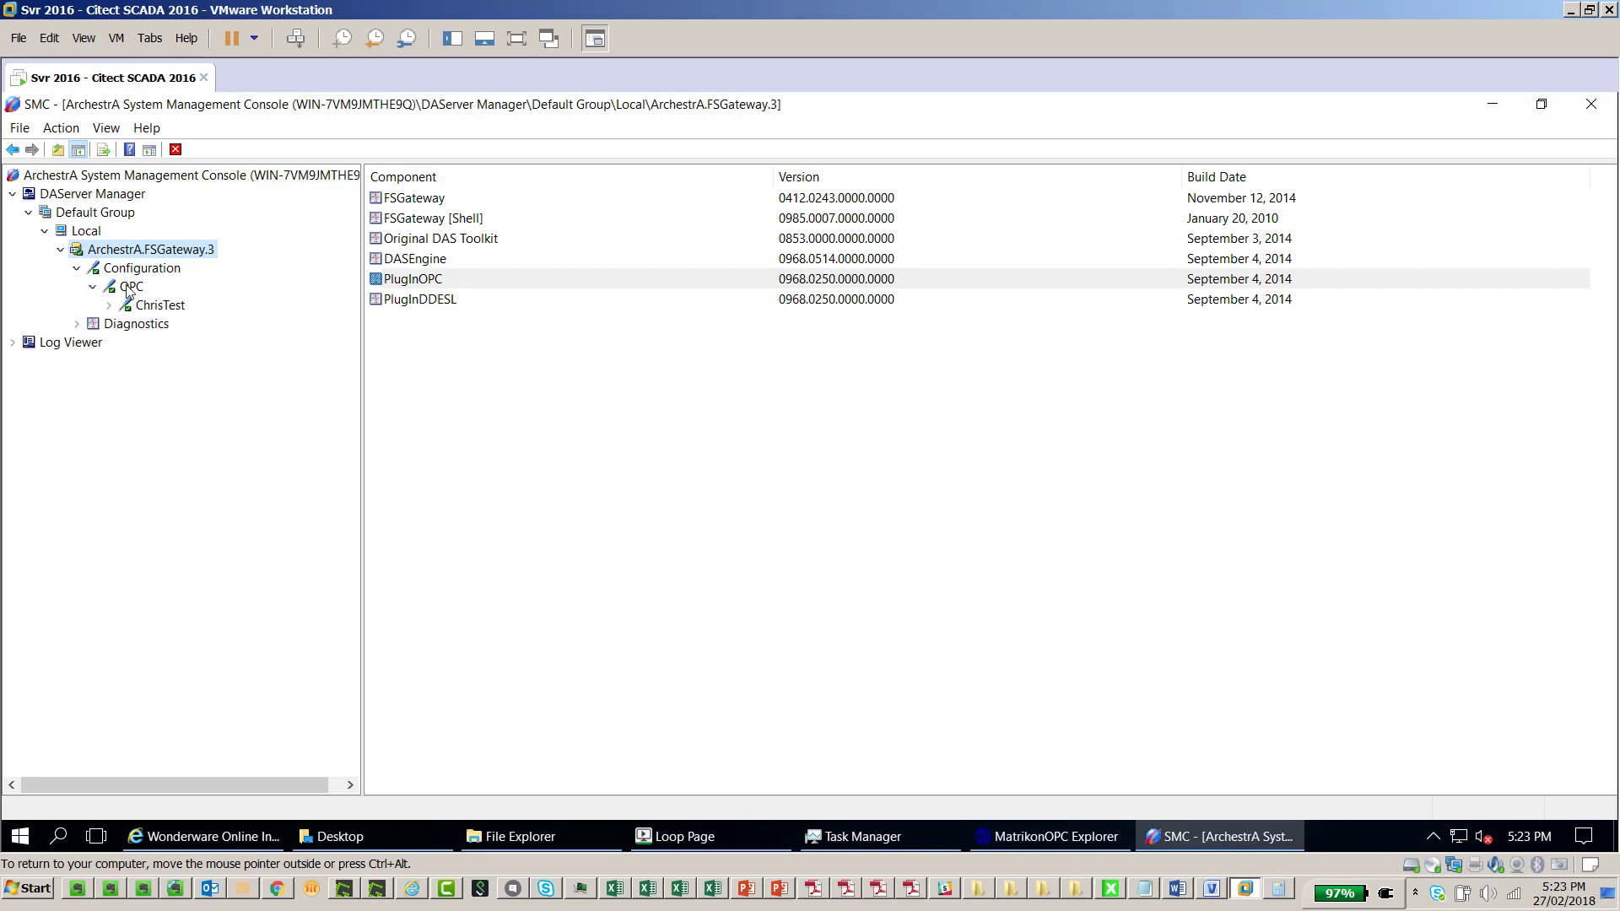
click(131, 289)
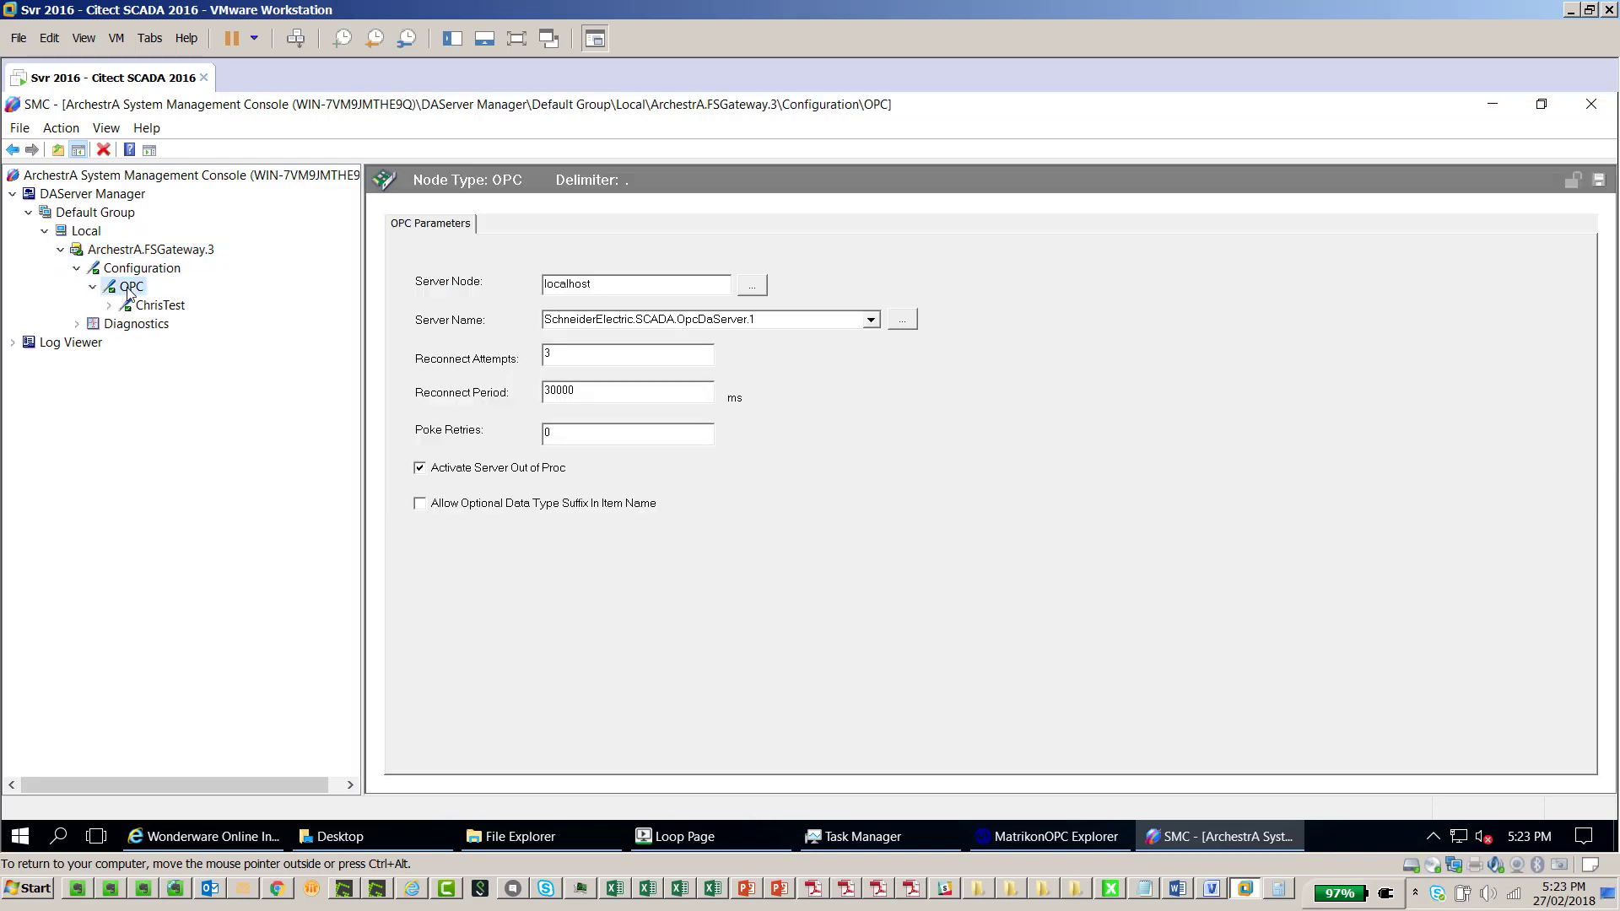
Add a new OPC group named 'test' under the OPC connection
right_click(130, 294)
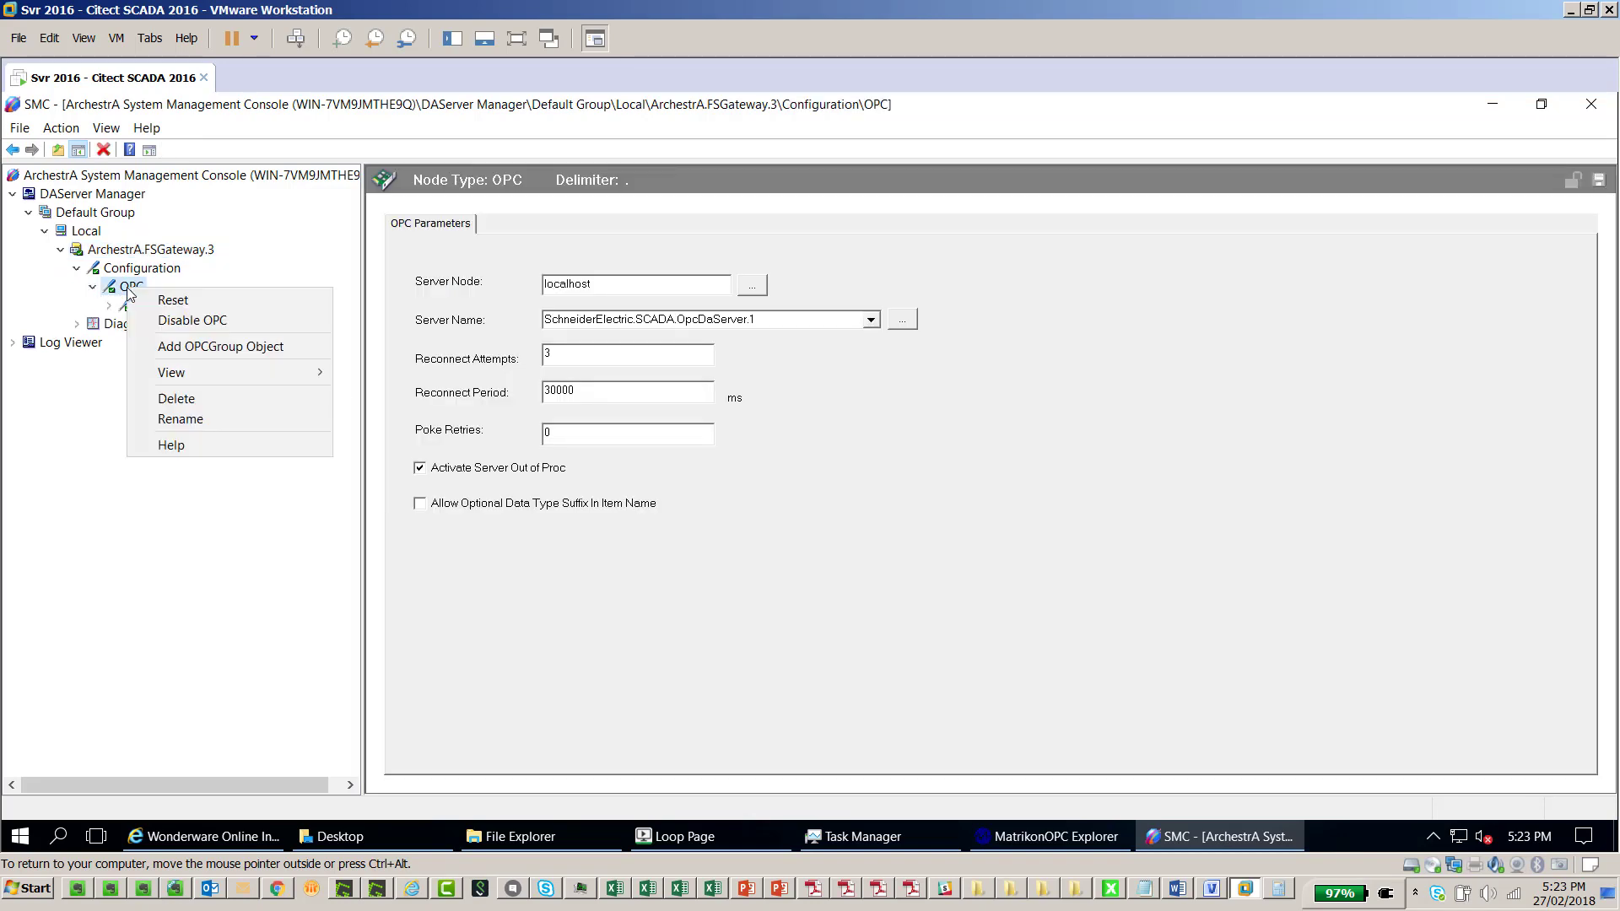
click(237, 343)
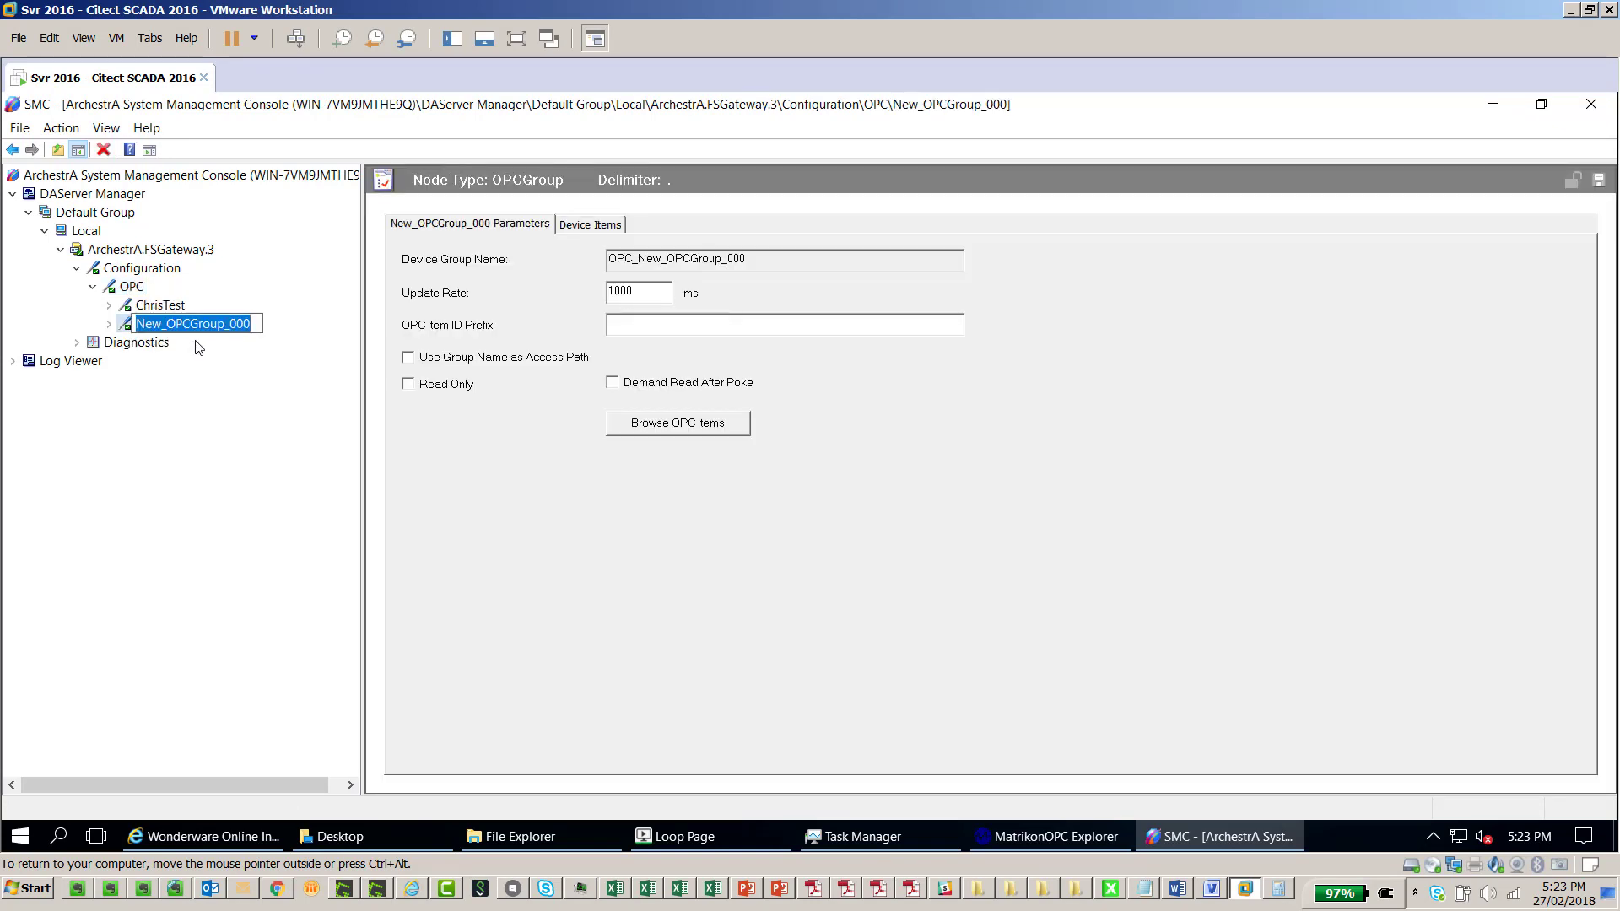
text(test)
key(Return)
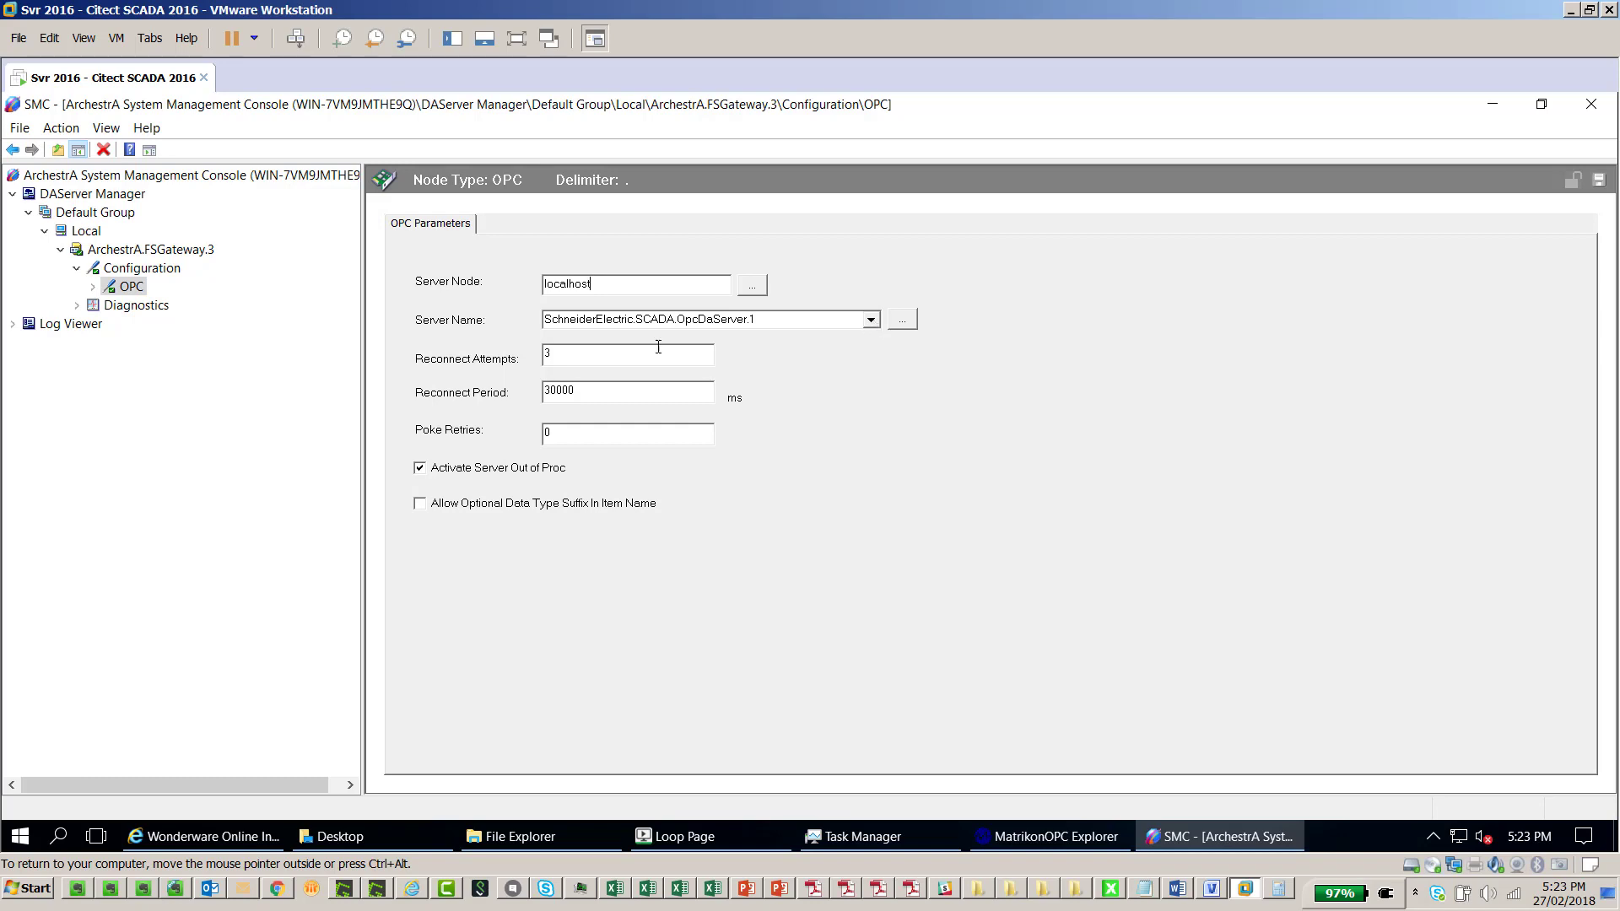
Keep SchneiderElectric.SCADA.OpcDaServer.1 as the server and show the test group's parameters
click(870, 320)
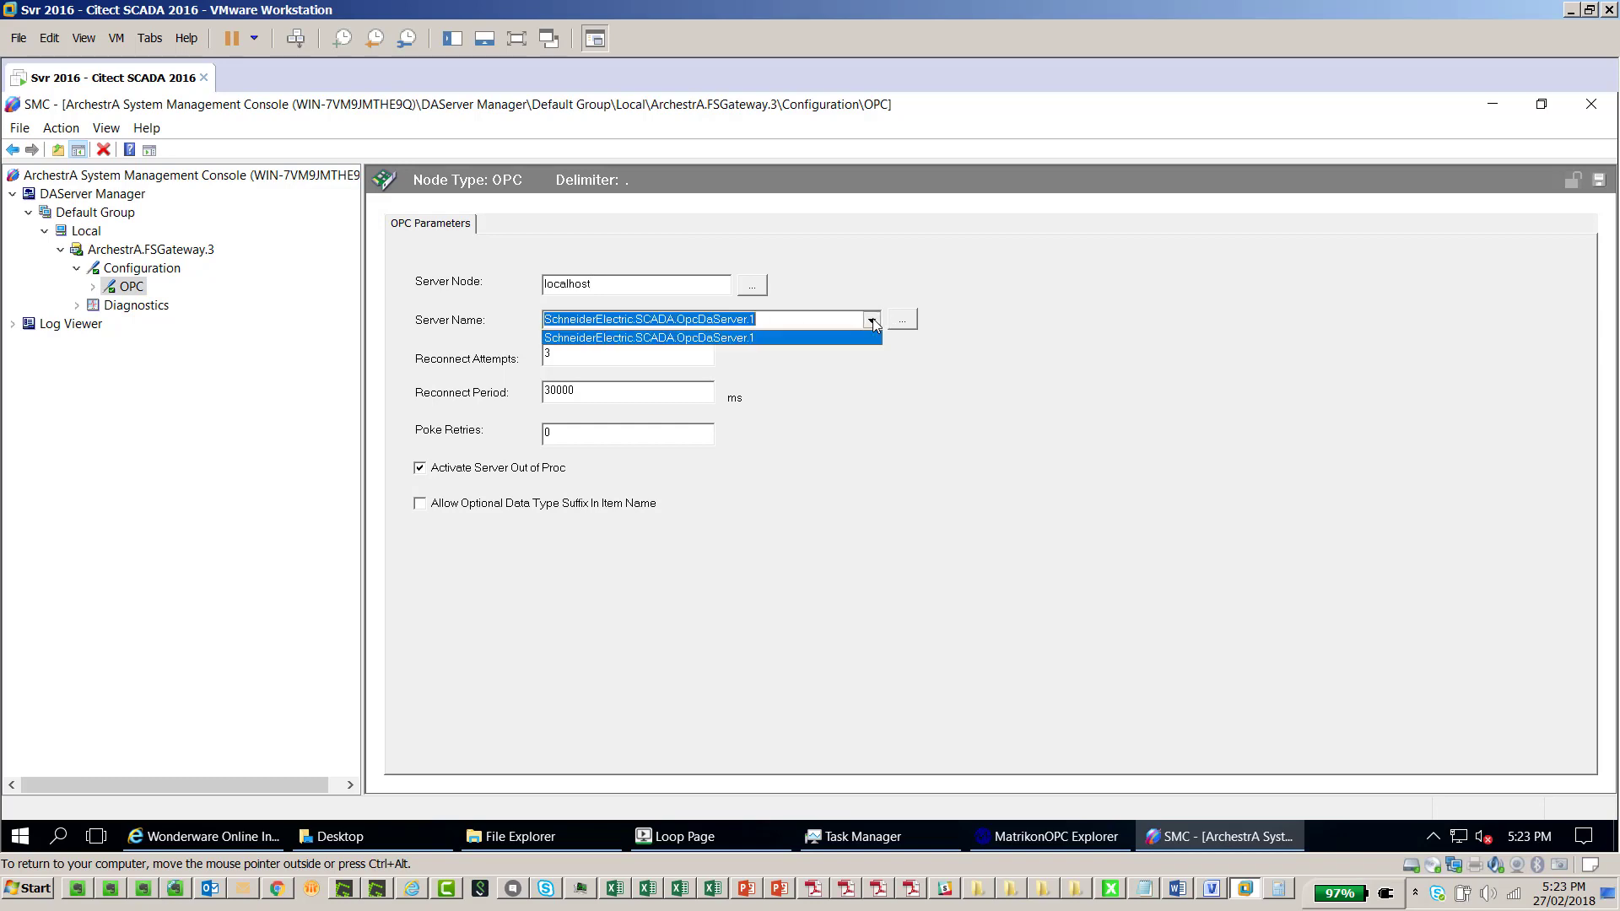
click(747, 320)
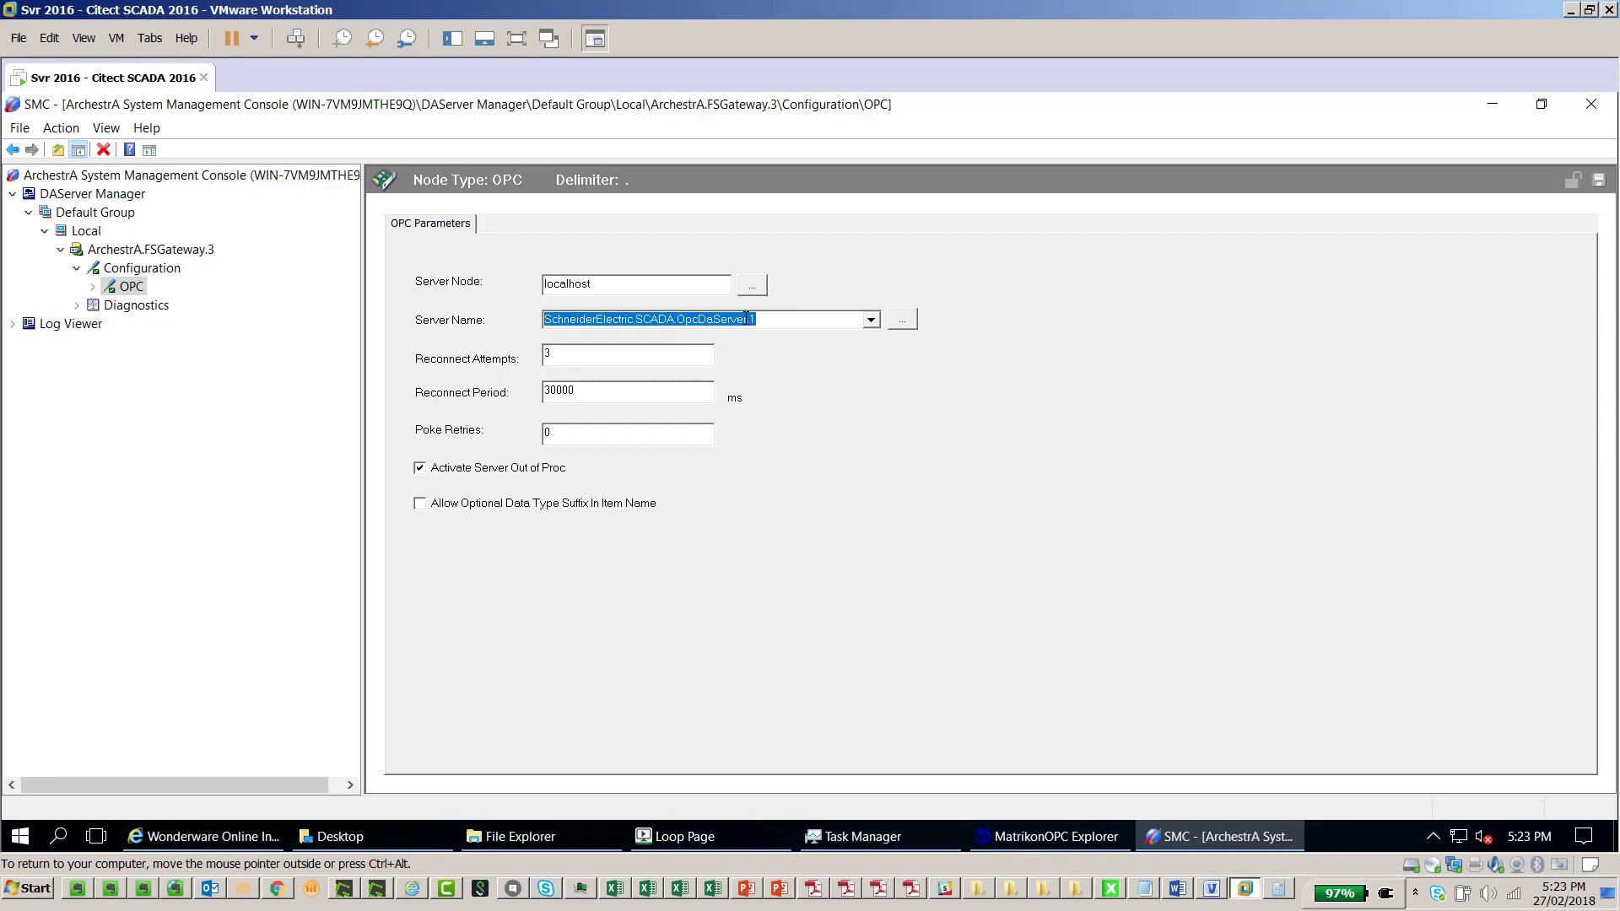
click(94, 288)
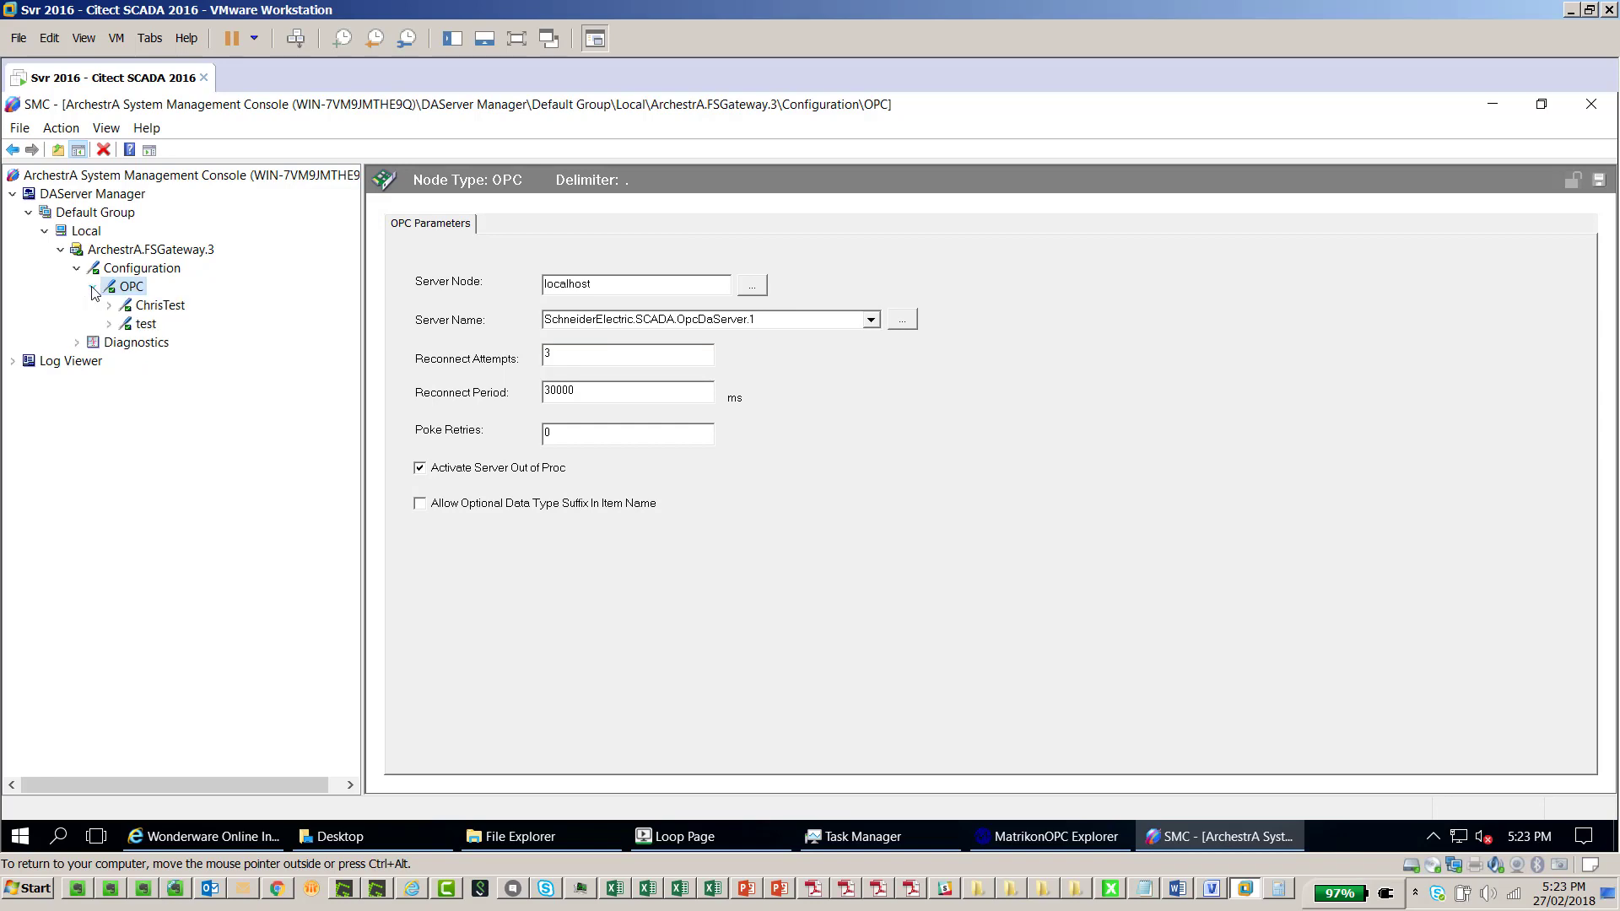
click(146, 327)
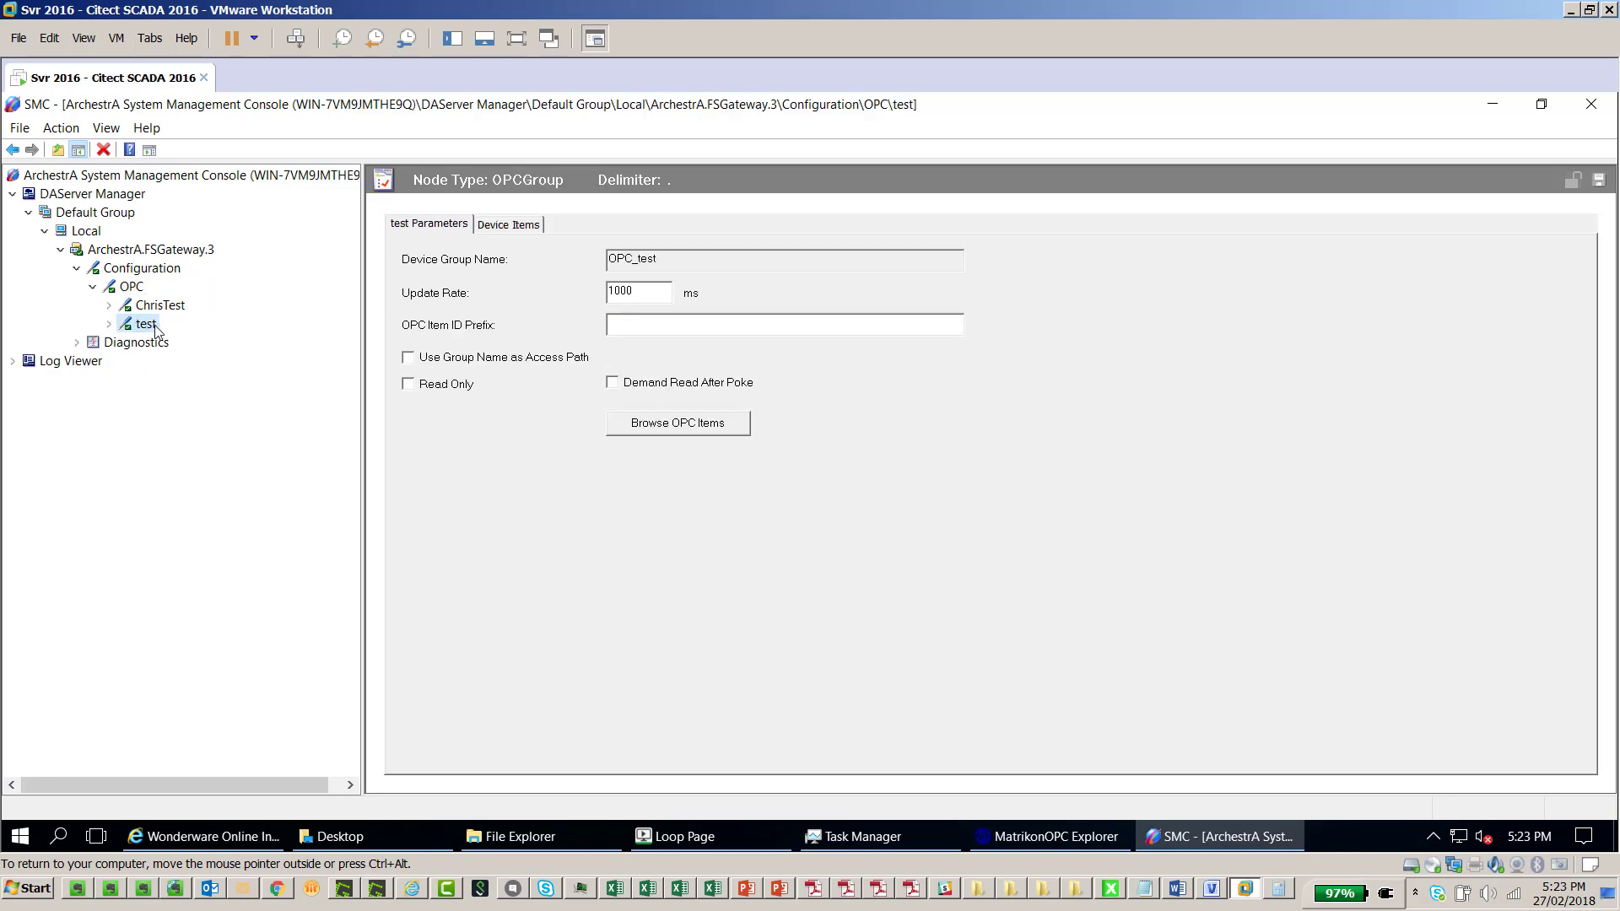
Add the Cluster1 Level loop items LOOP_1_PV and LOOP_1_SP to the test group
click(692, 430)
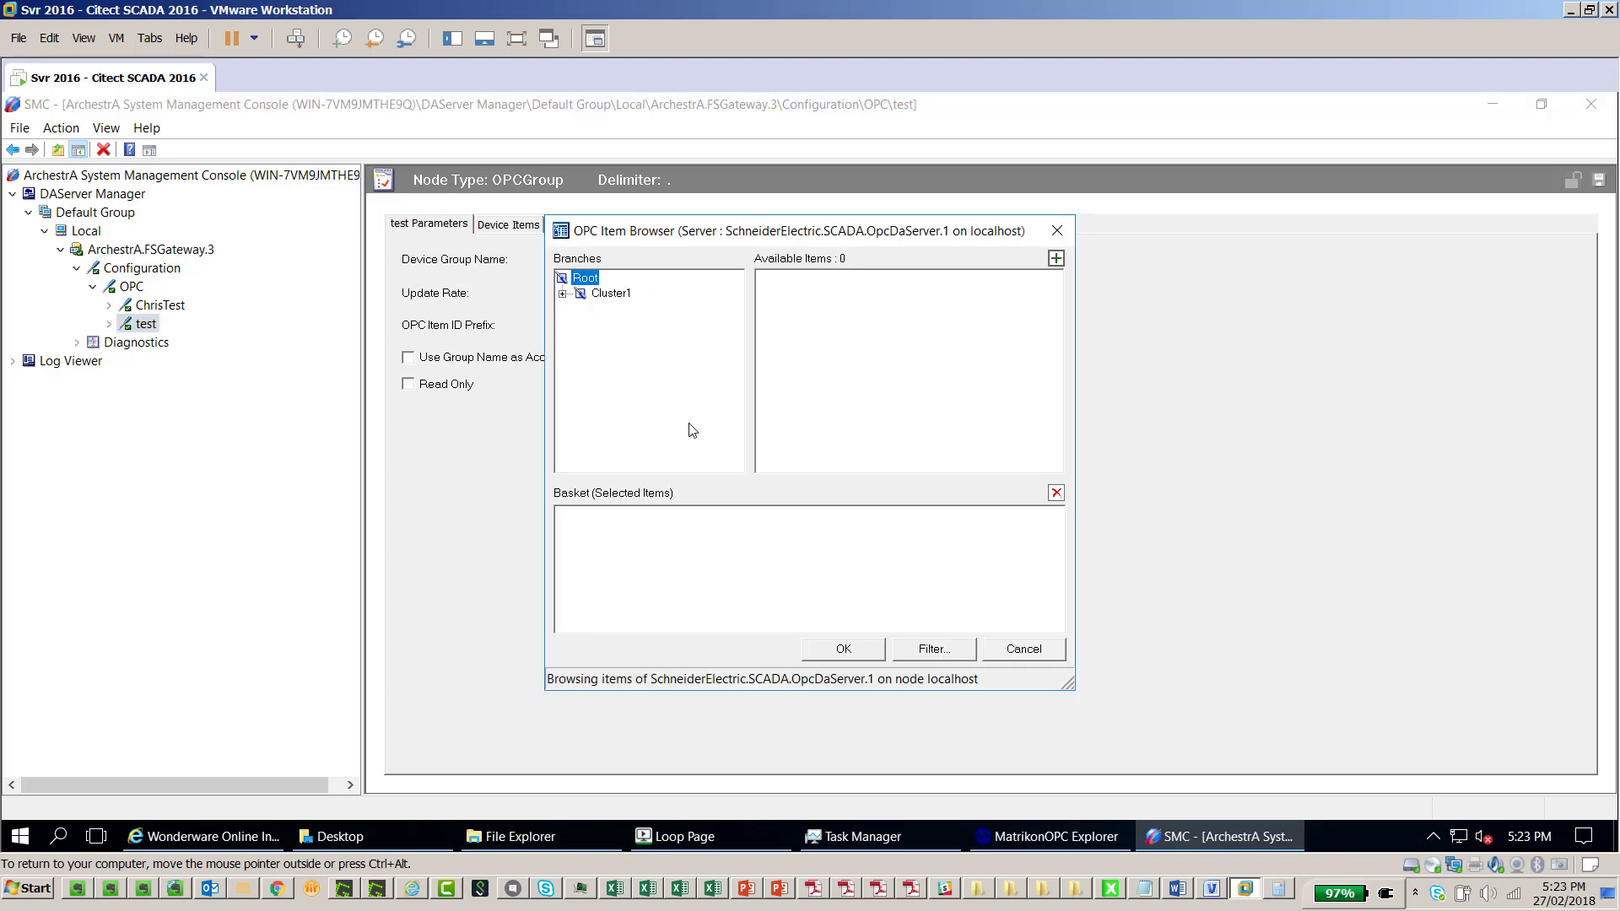
click(562, 293)
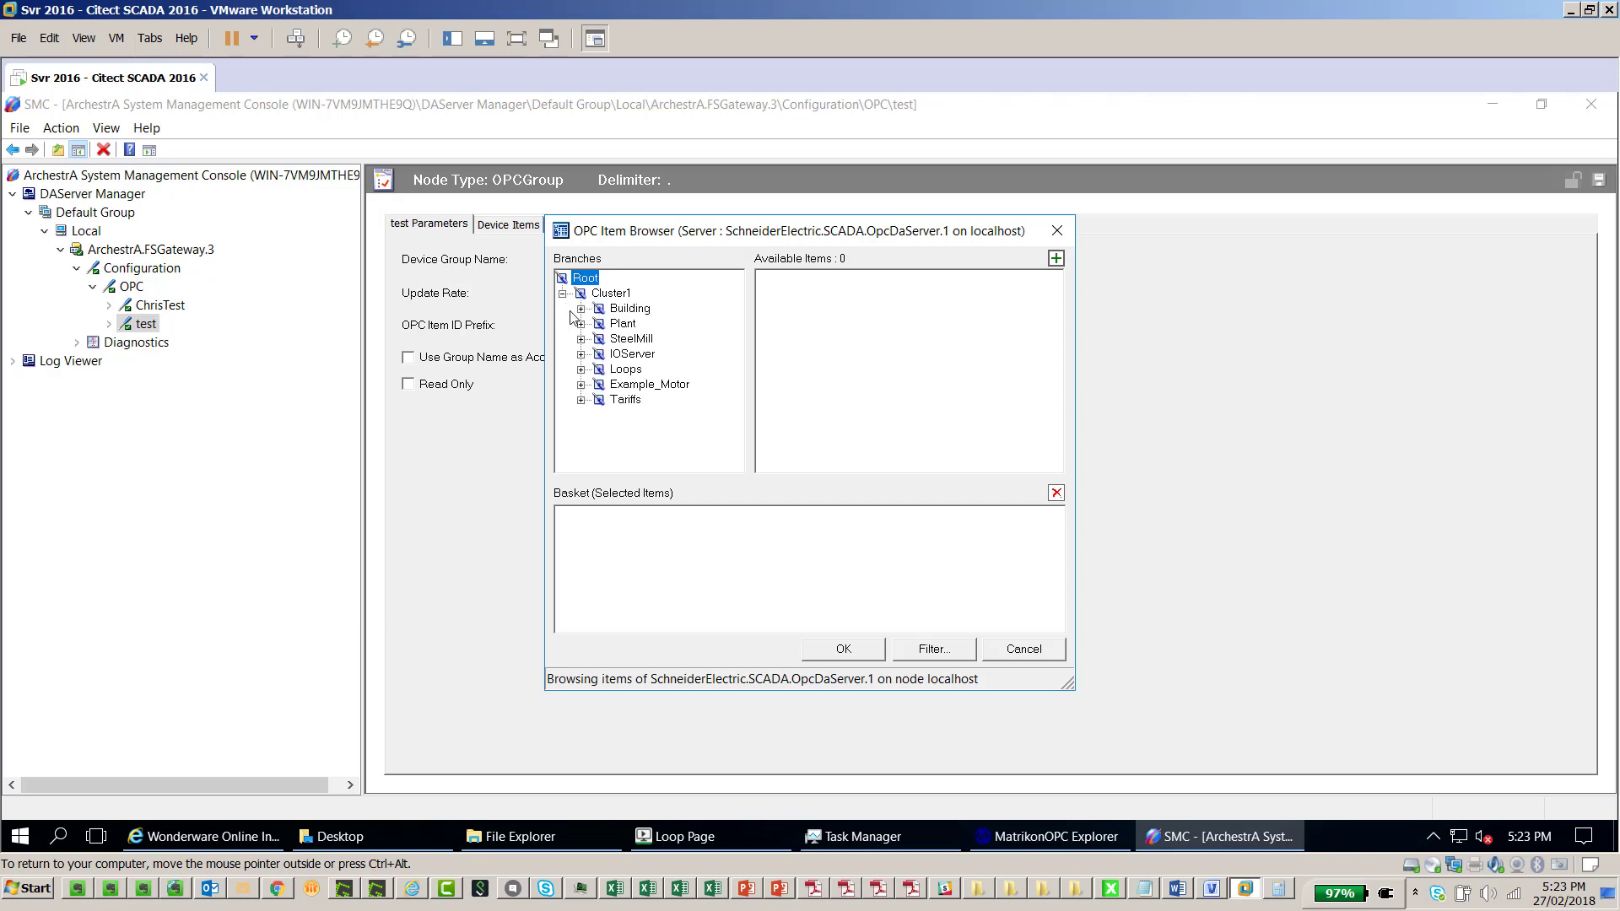
click(581, 370)
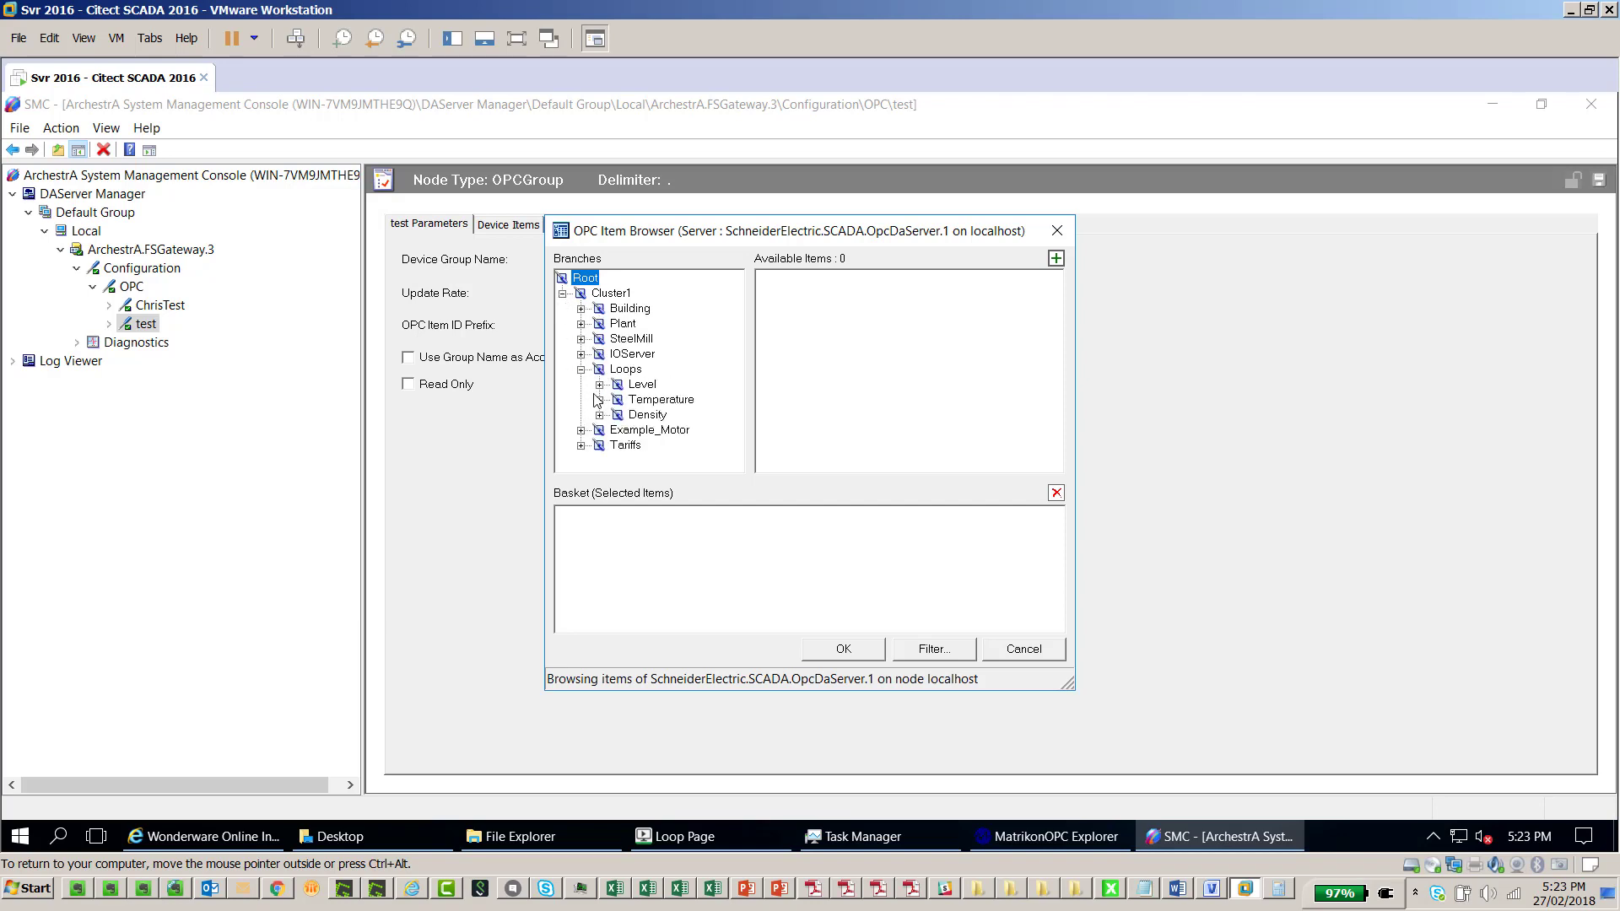
click(639, 385)
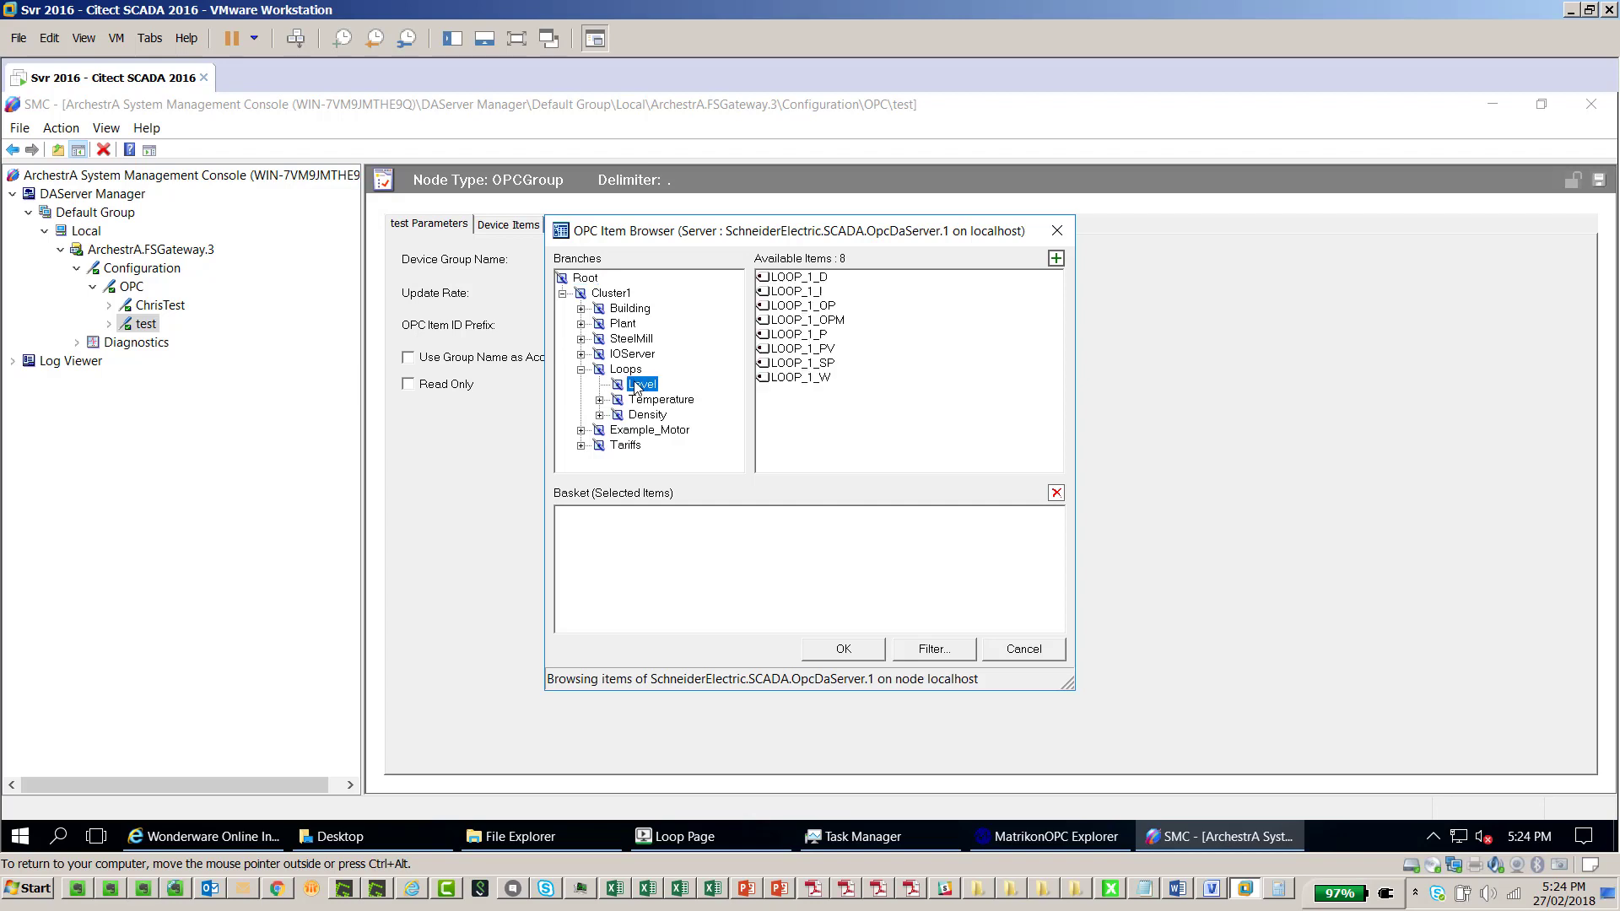
click(822, 350)
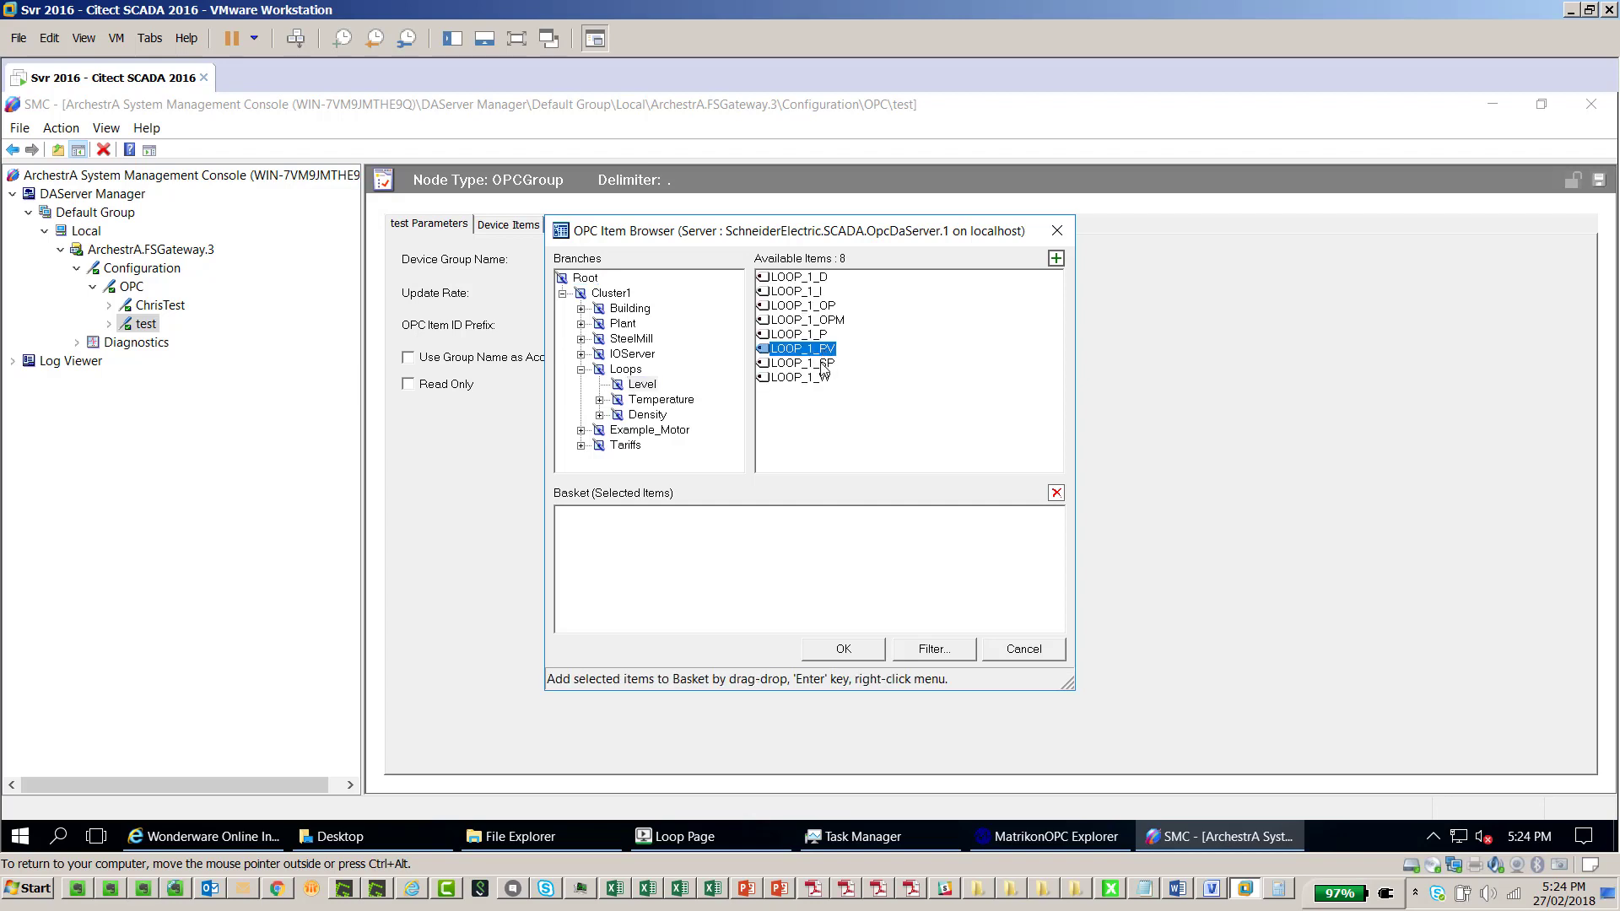
click(1055, 258)
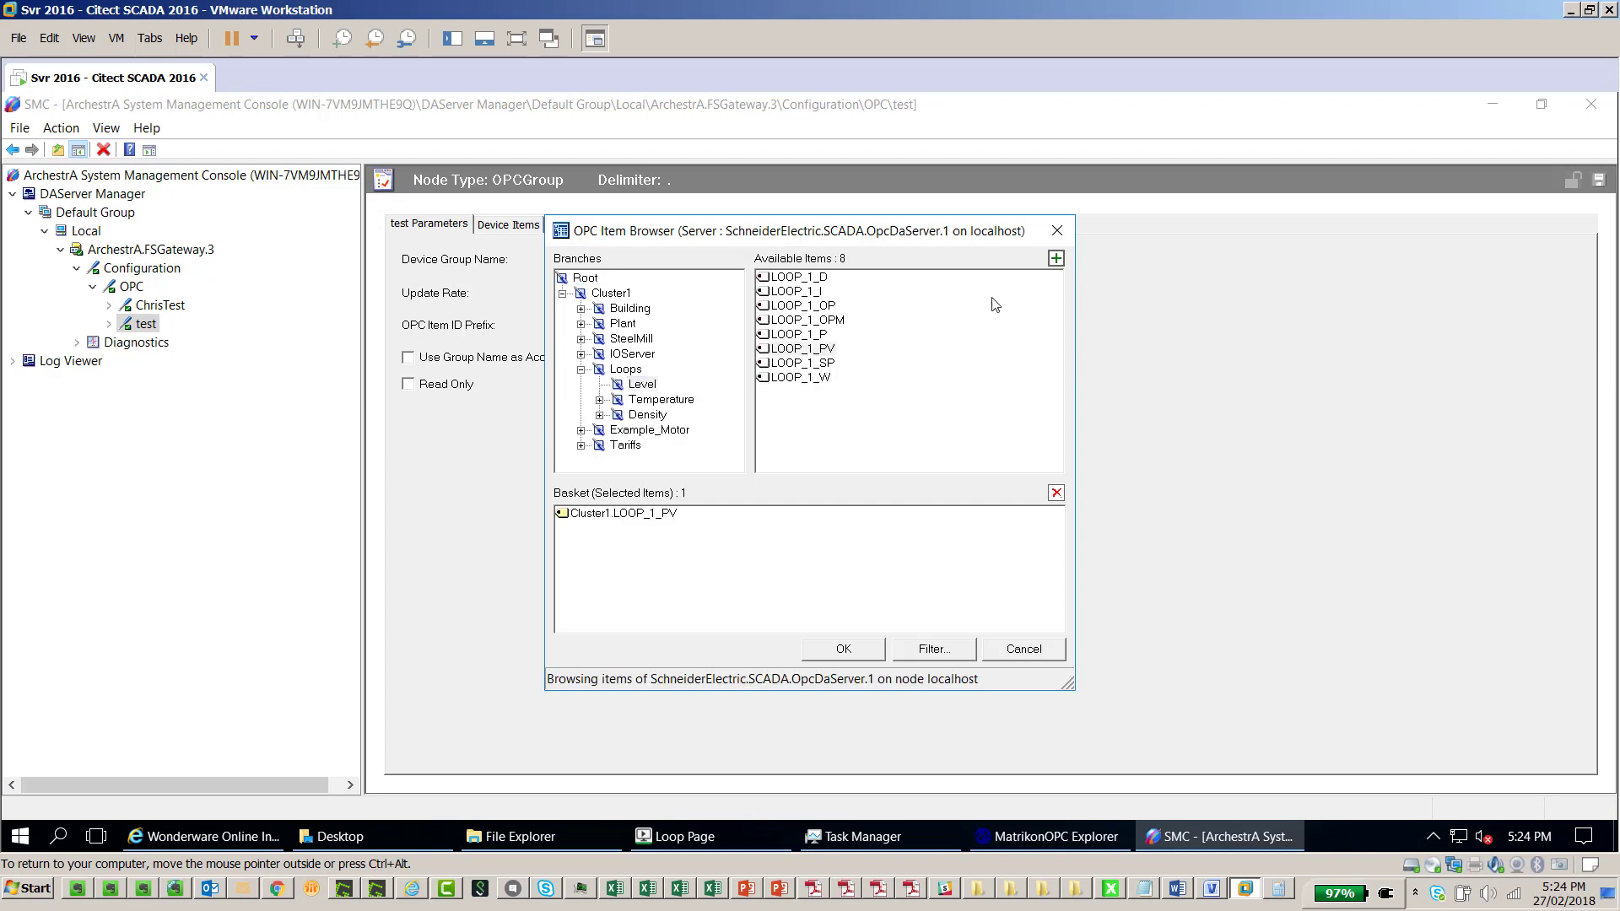
click(822, 364)
click(1056, 258)
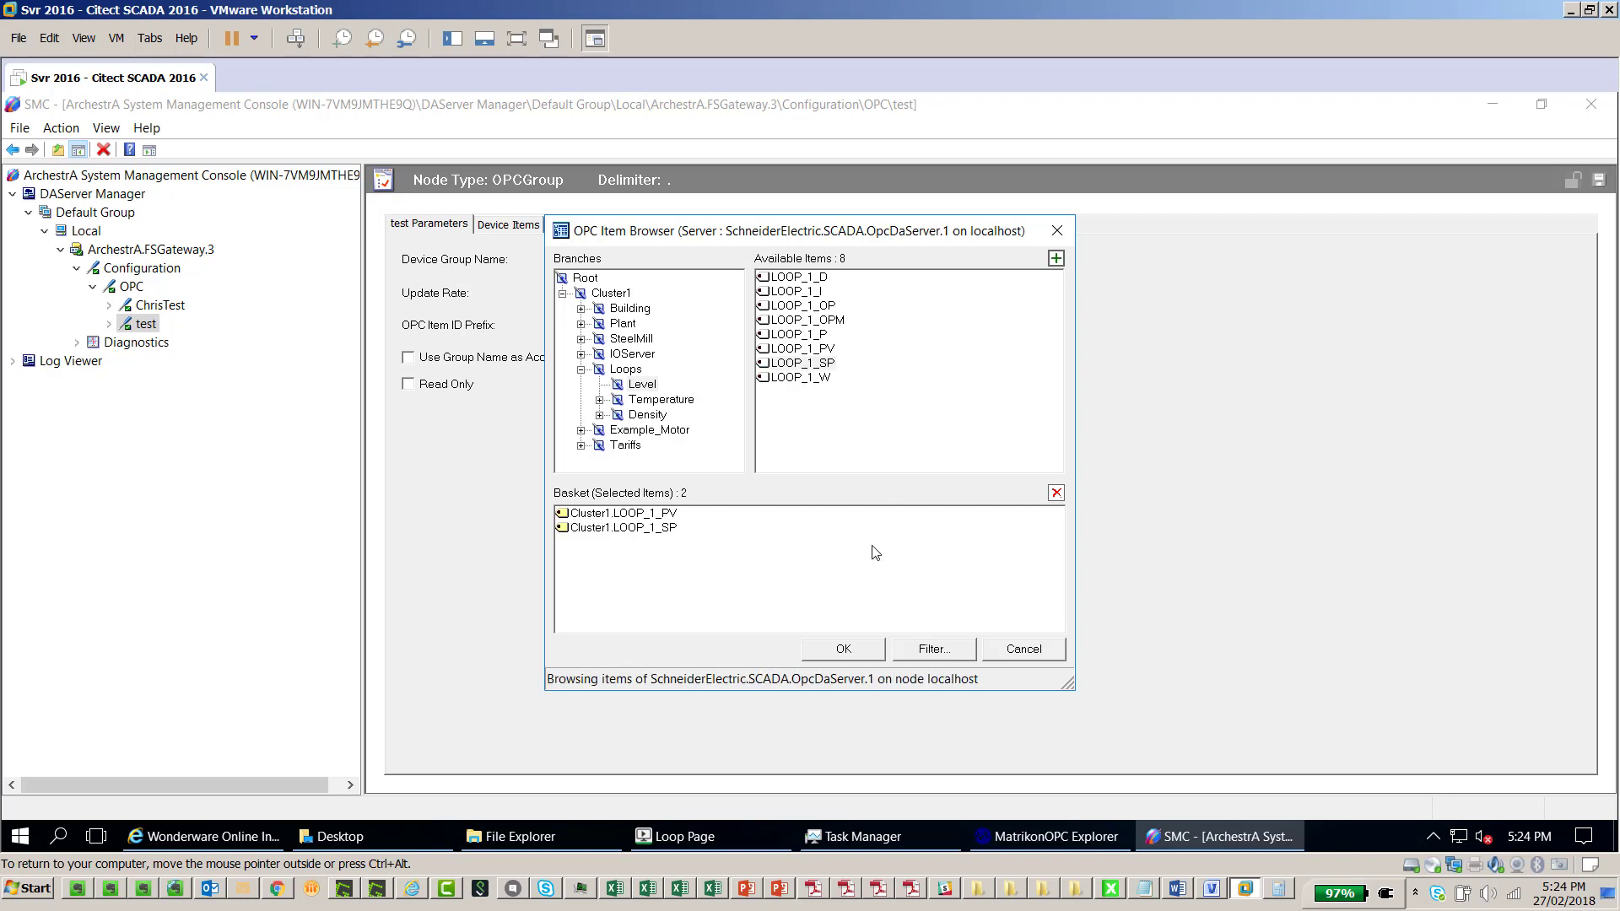
click(841, 649)
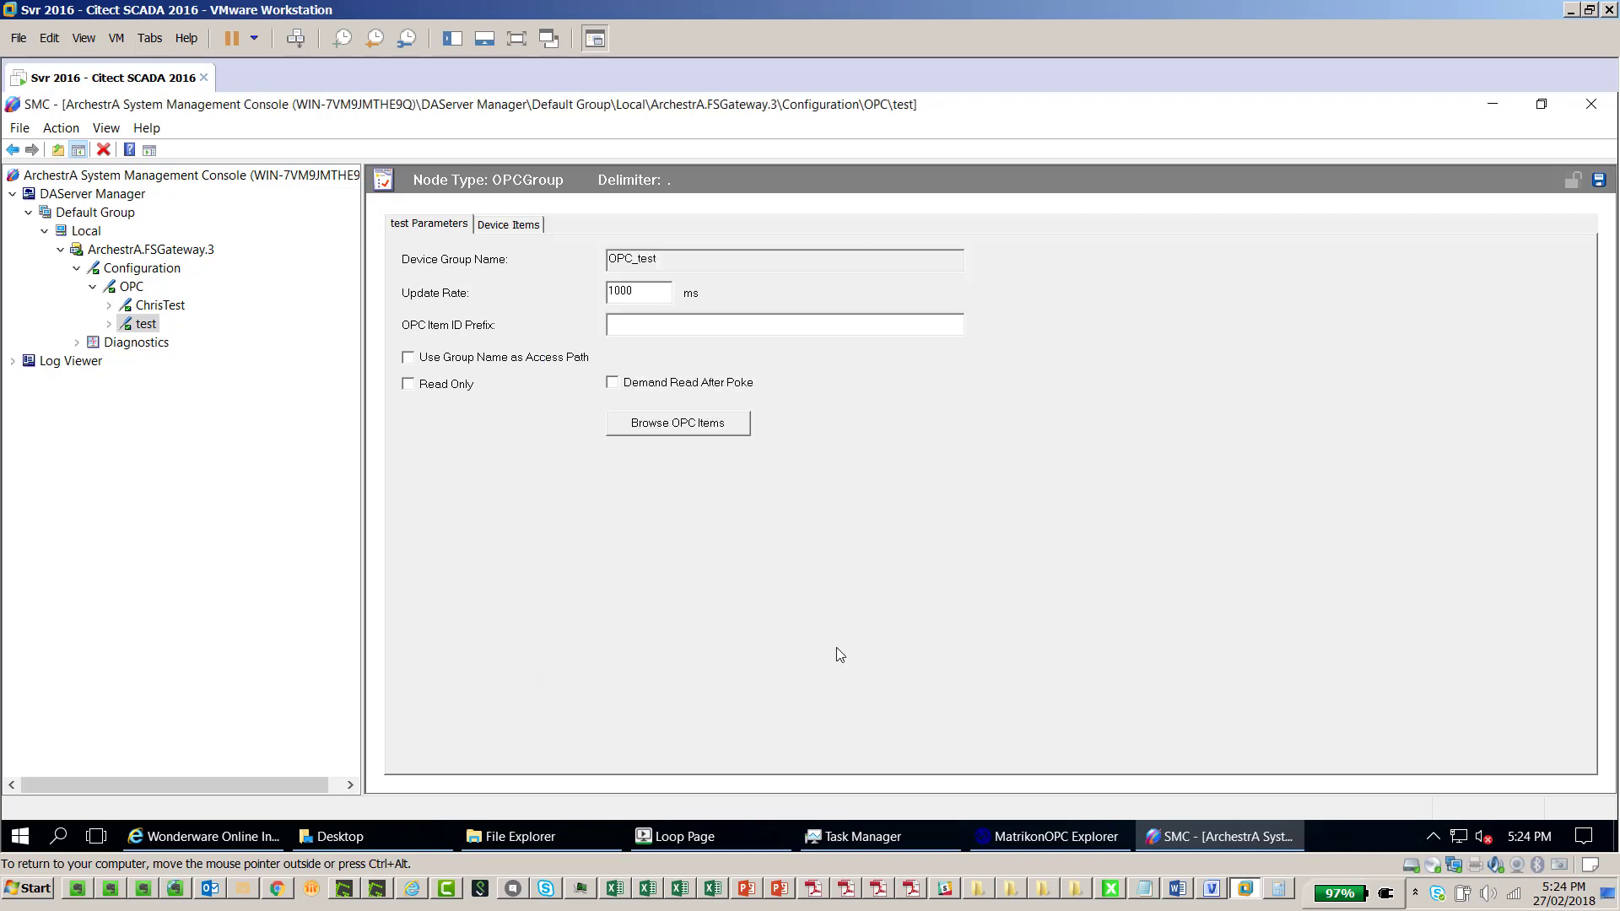
Save the test group's device items, then bring up MatrikonOPC Explorer
click(523, 225)
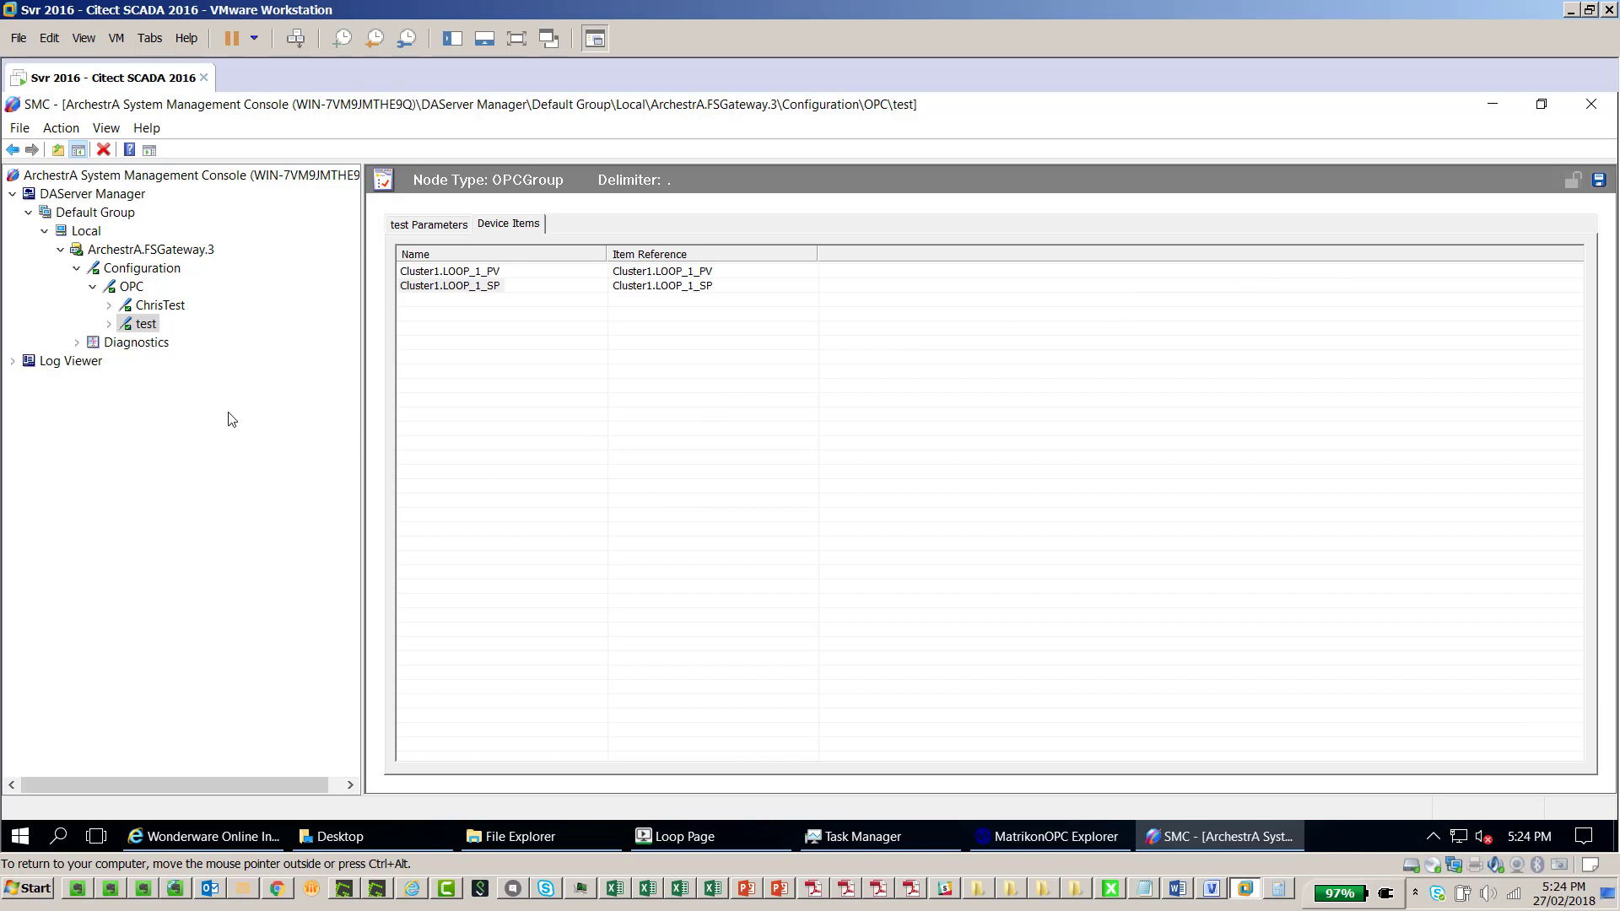
click(1598, 180)
right_click(113, 250)
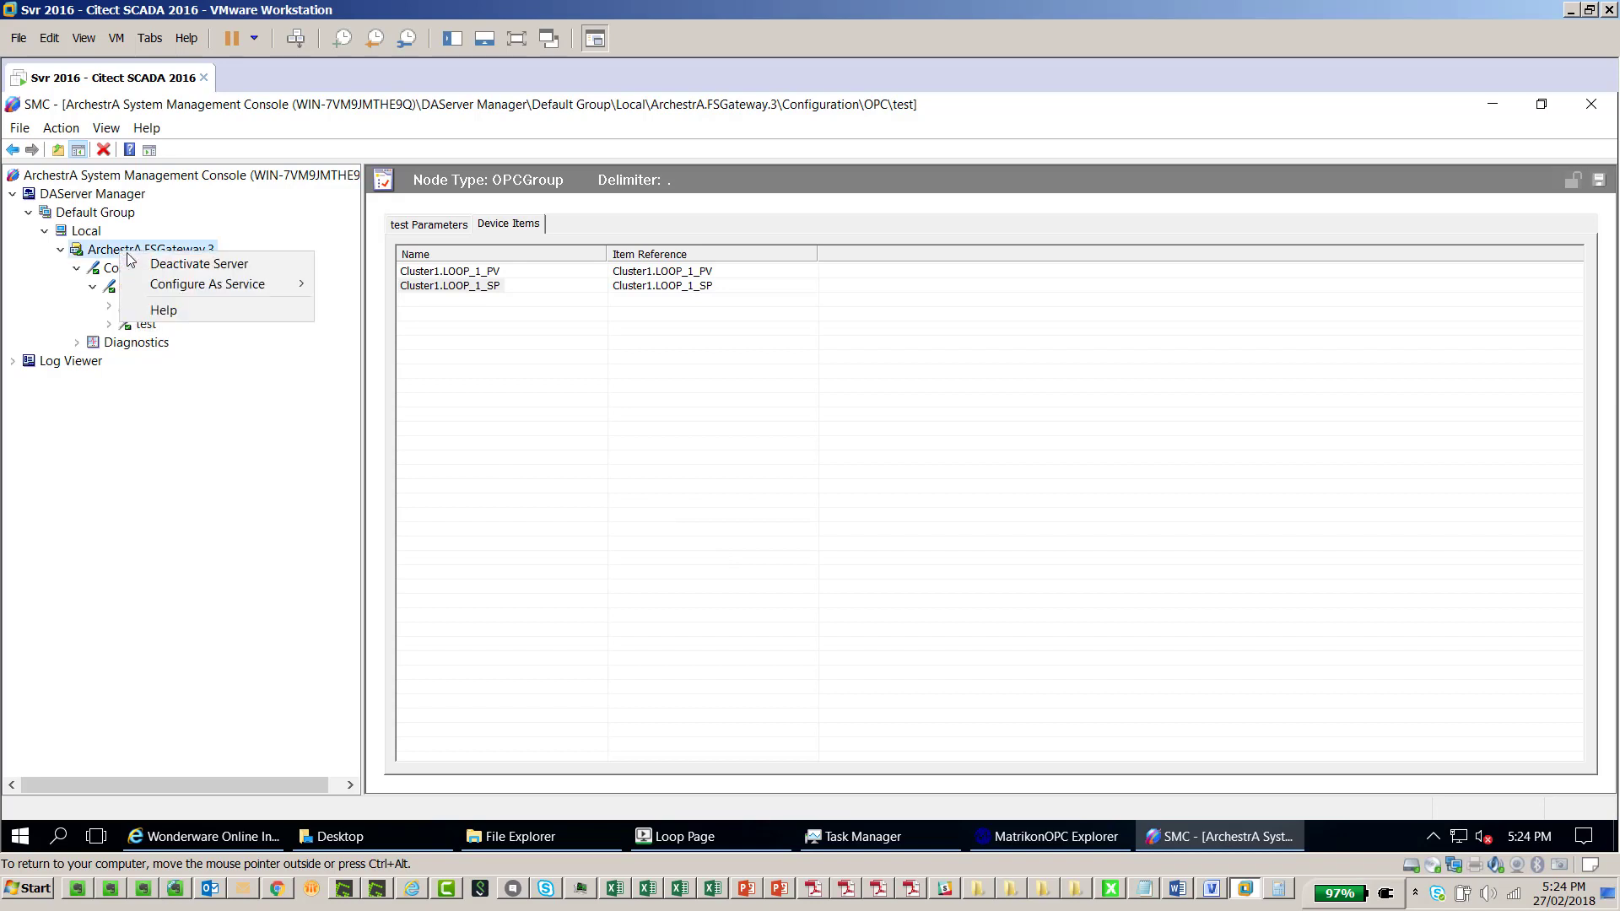
click(257, 210)
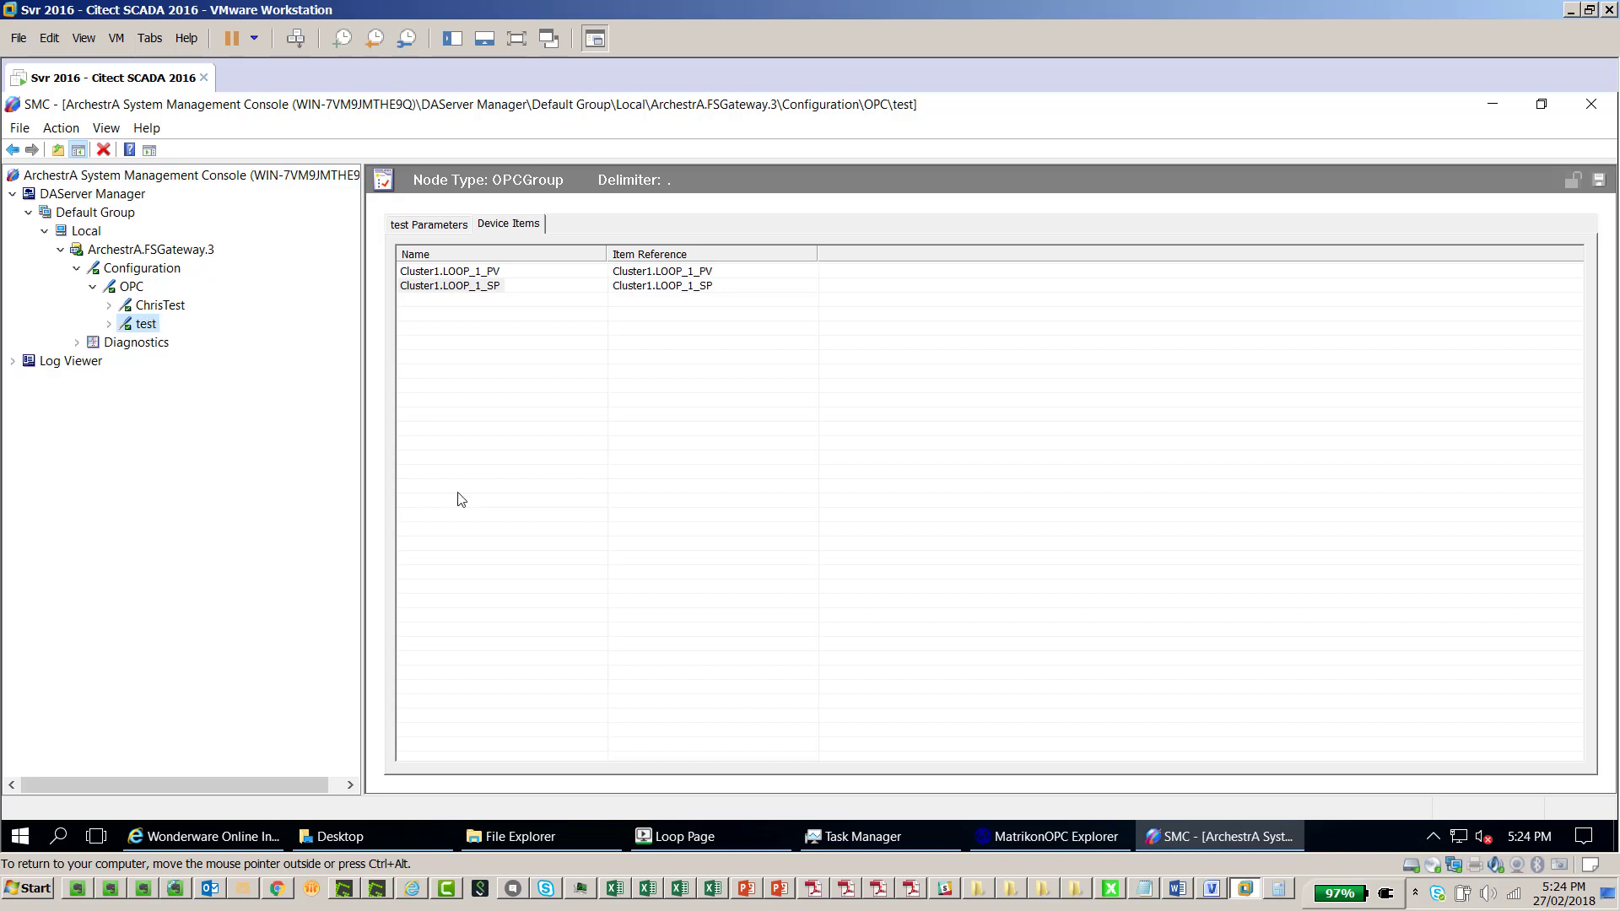
click(1036, 843)
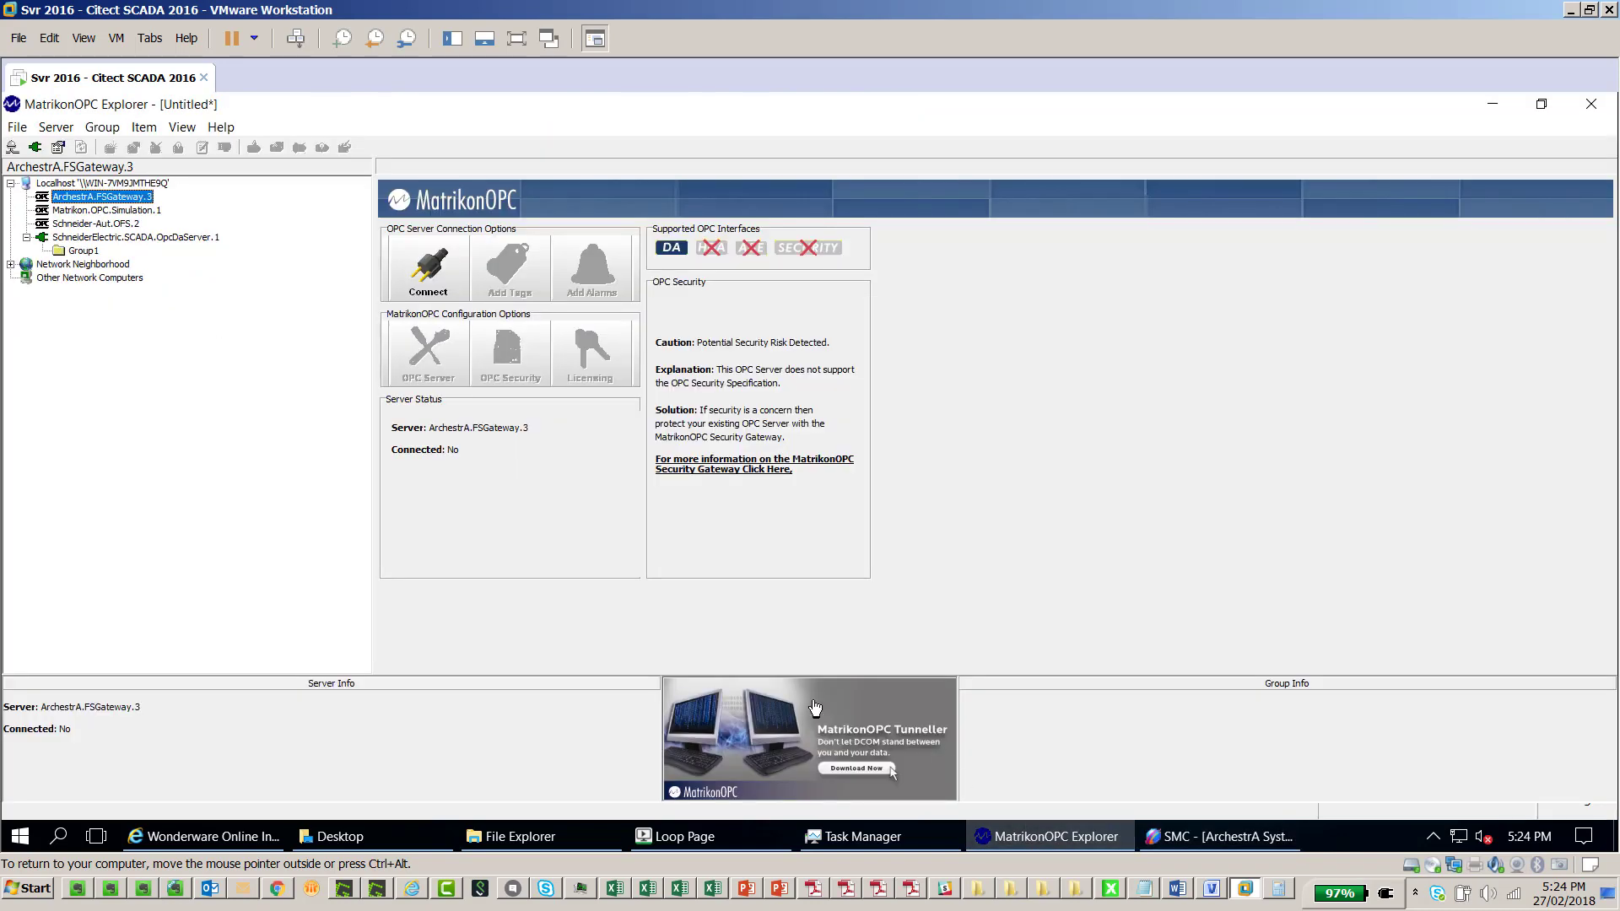
Connect to ArchestrA.FSGateway.3 and add the OPC.ChrisTest L1PV and L1SP tags to group SG_0
right_click(108, 202)
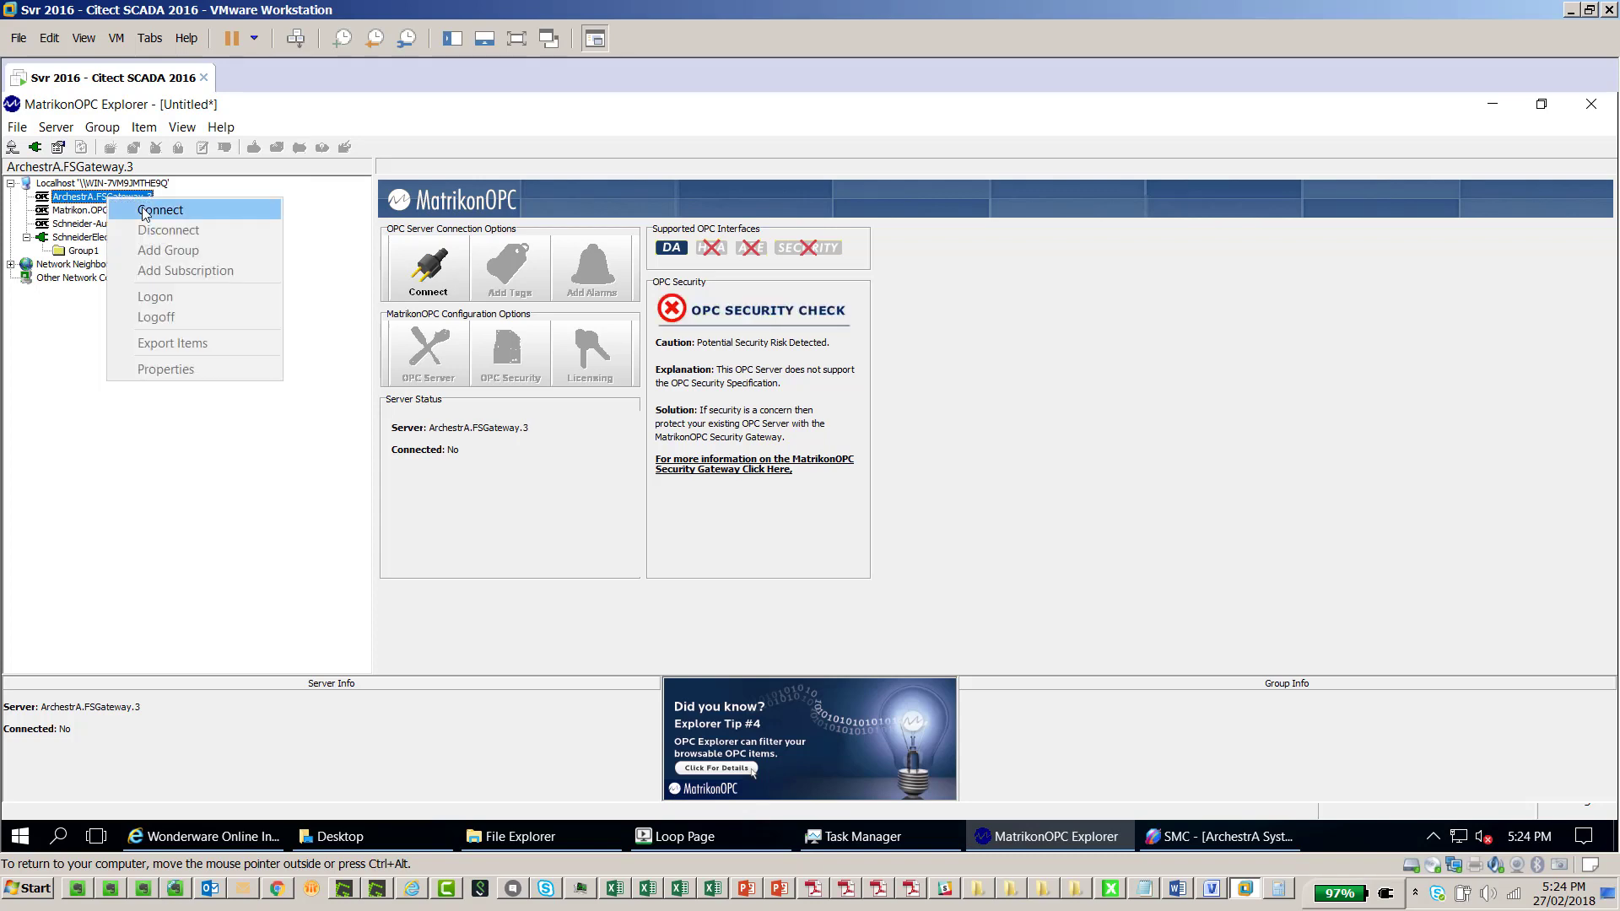
click(145, 210)
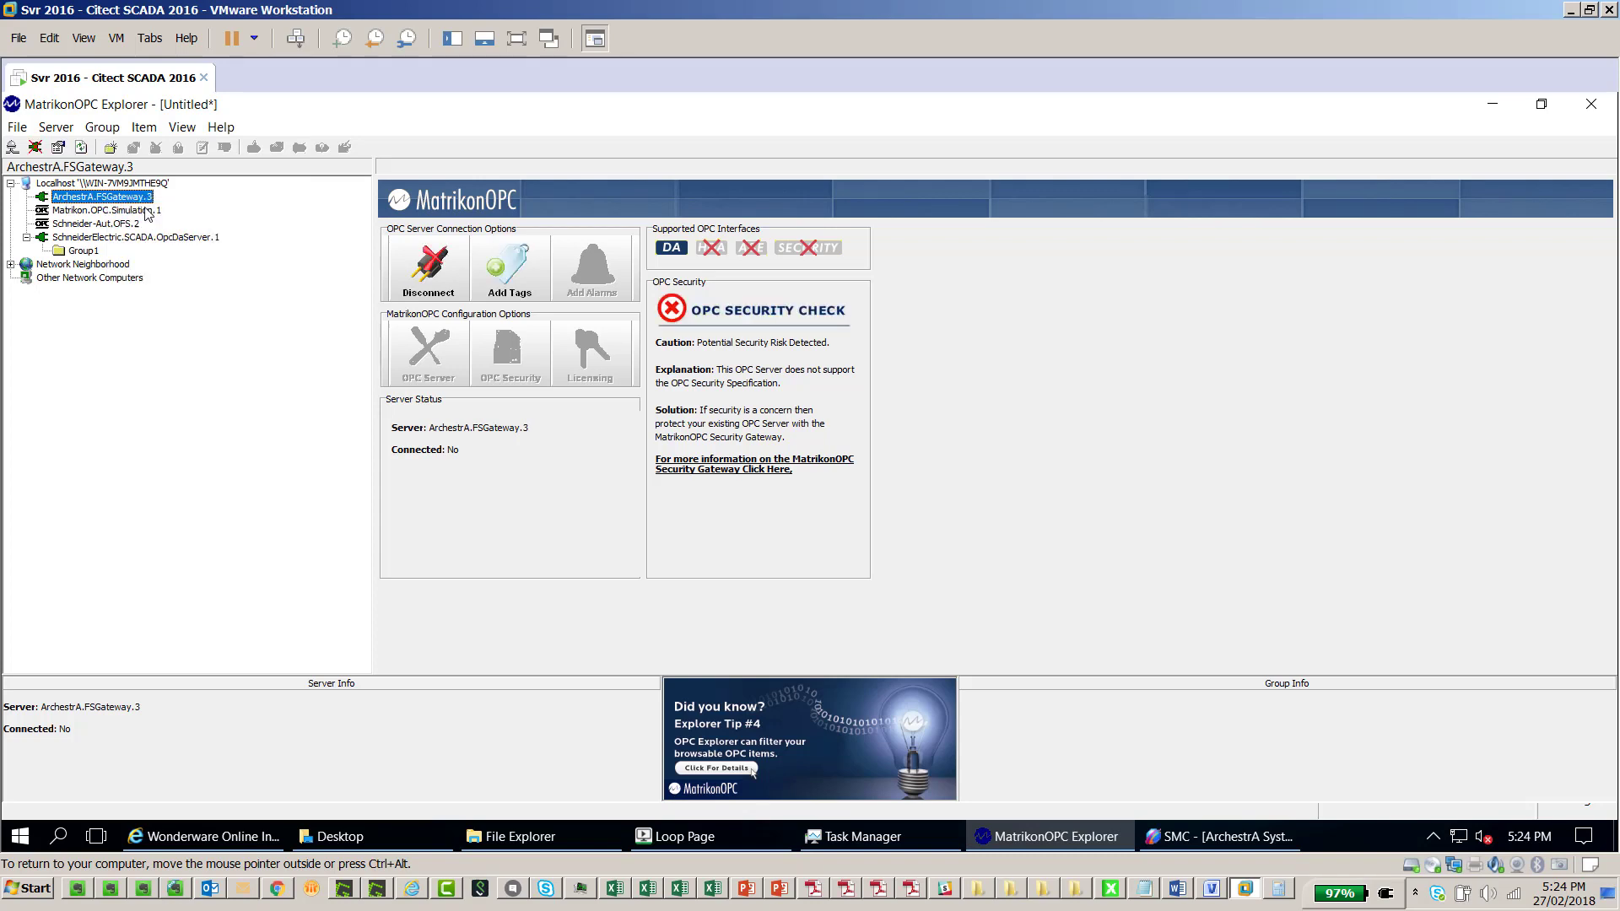
click(504, 275)
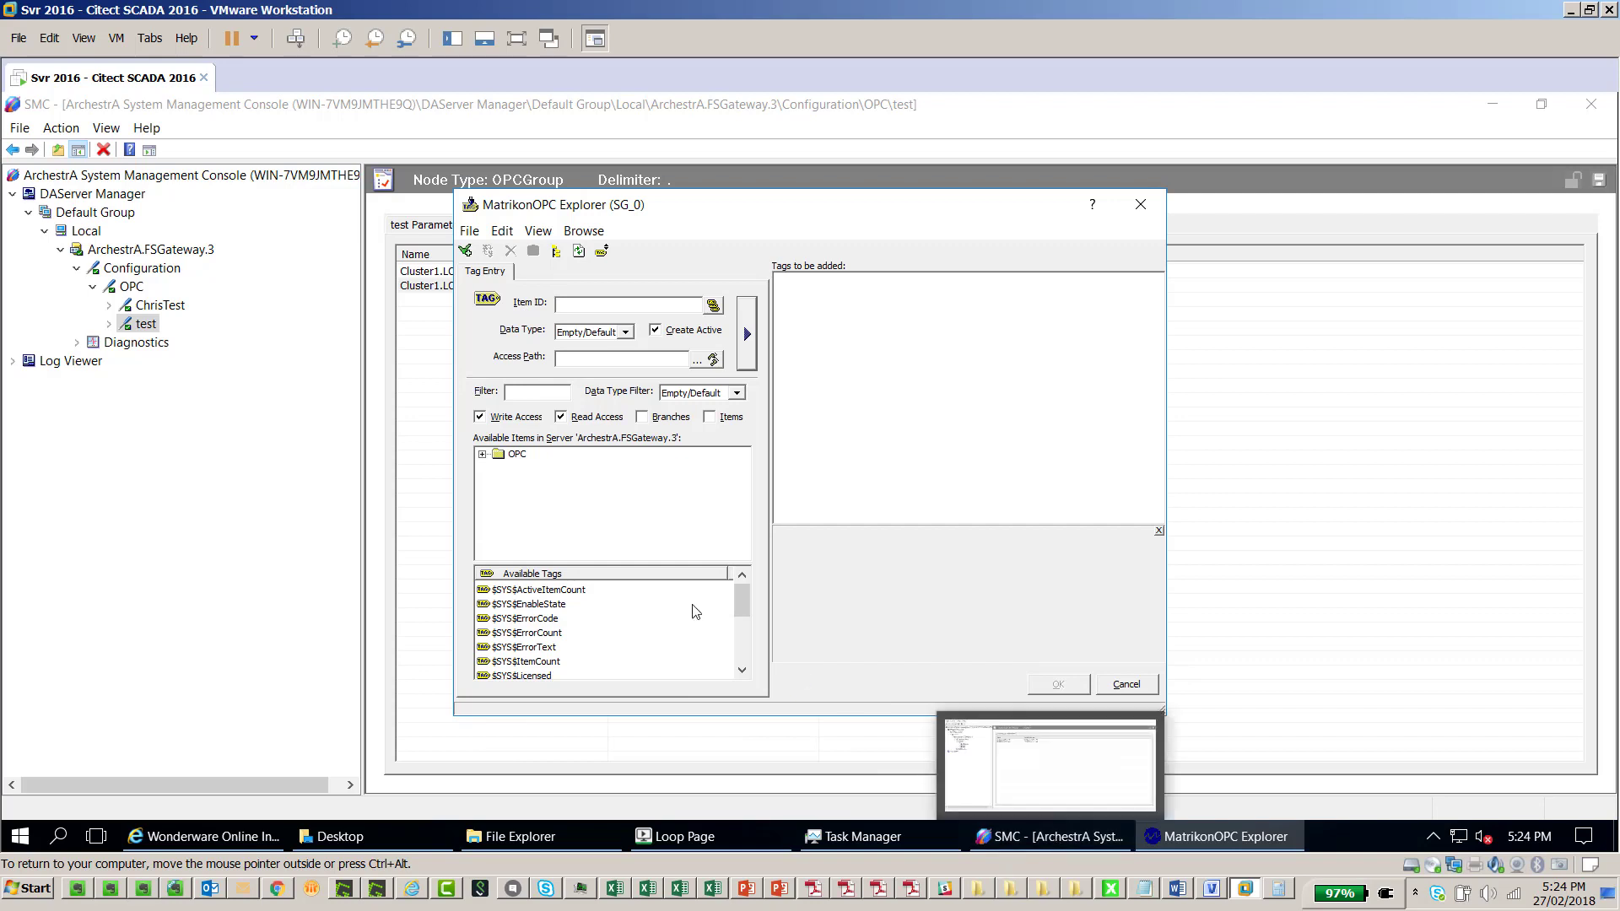
click(483, 456)
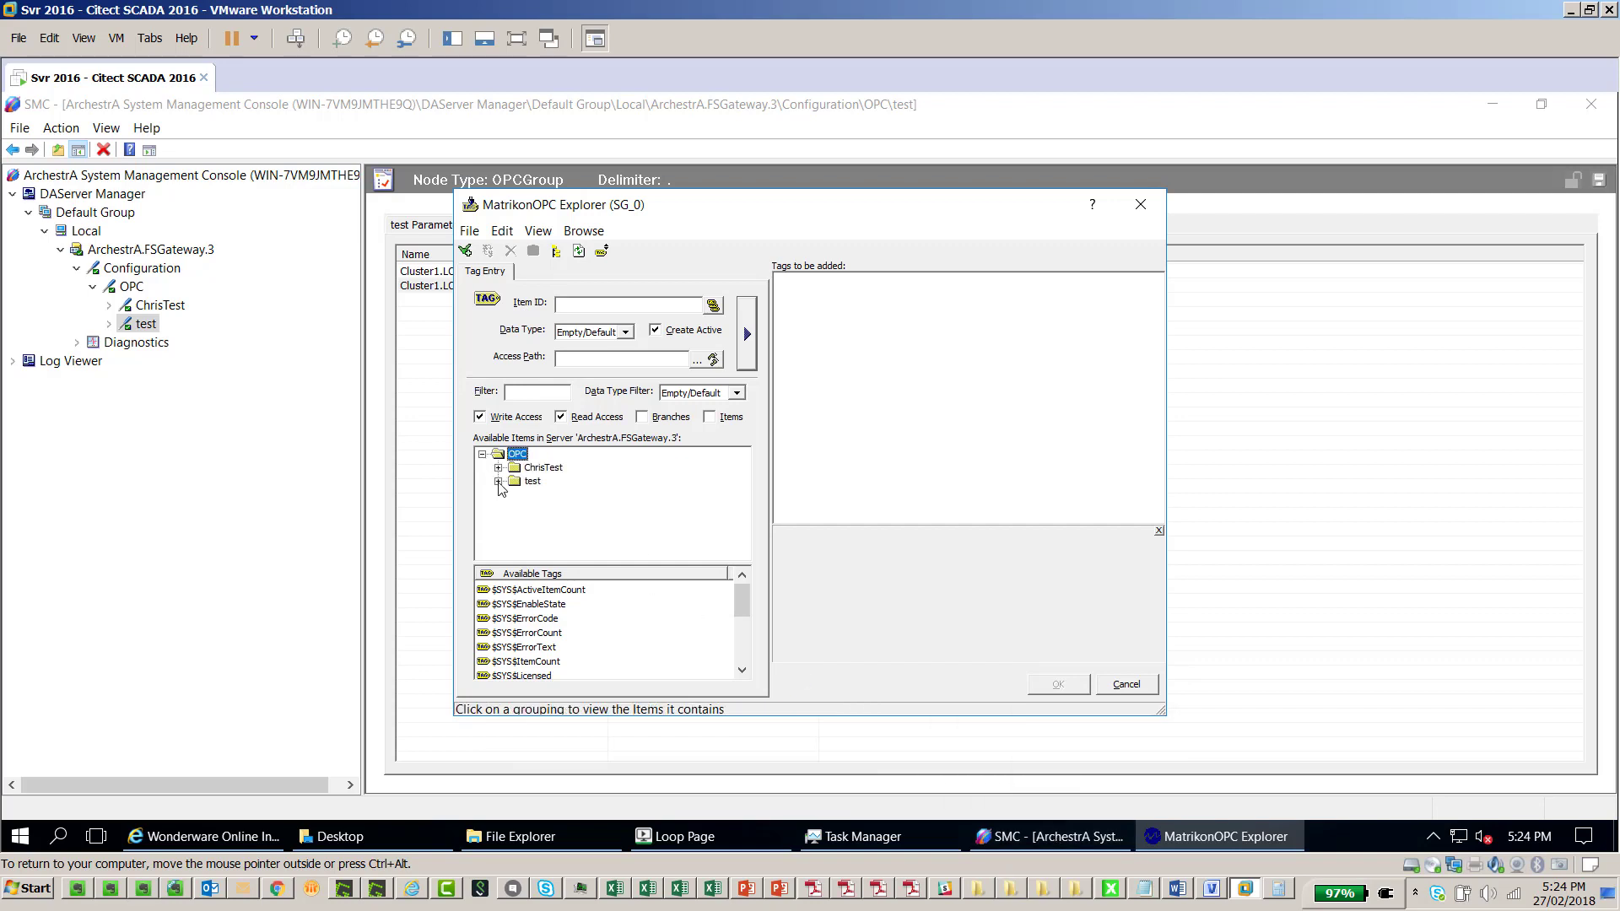
click(500, 482)
click(514, 468)
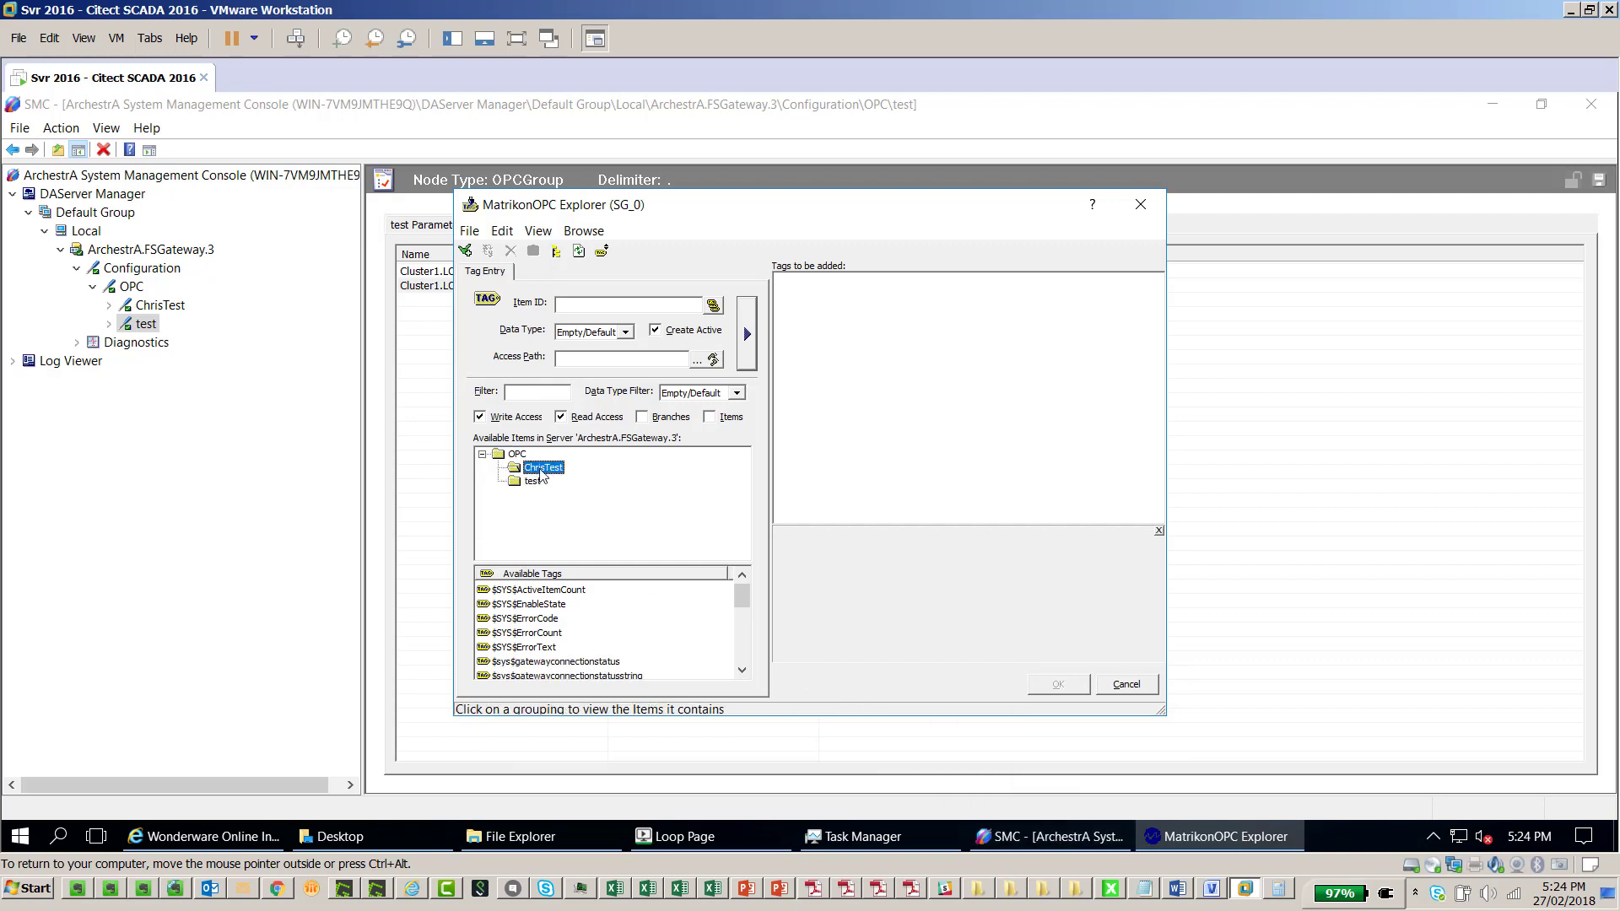
drag(743, 597, 743, 651)
double_click(506, 647)
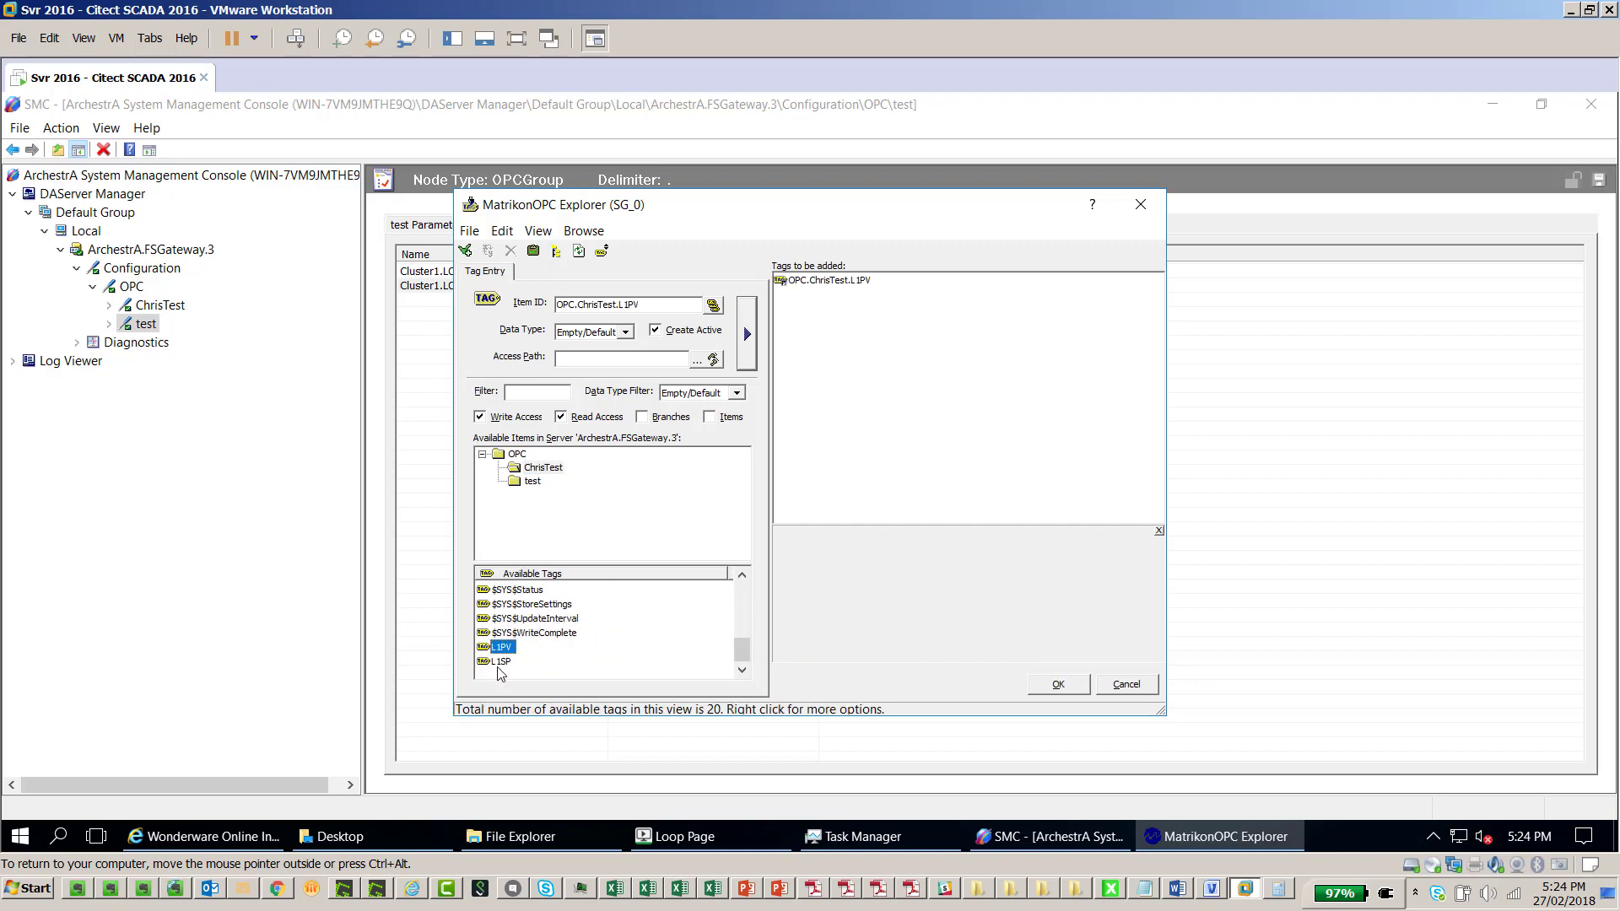
double_click(501, 661)
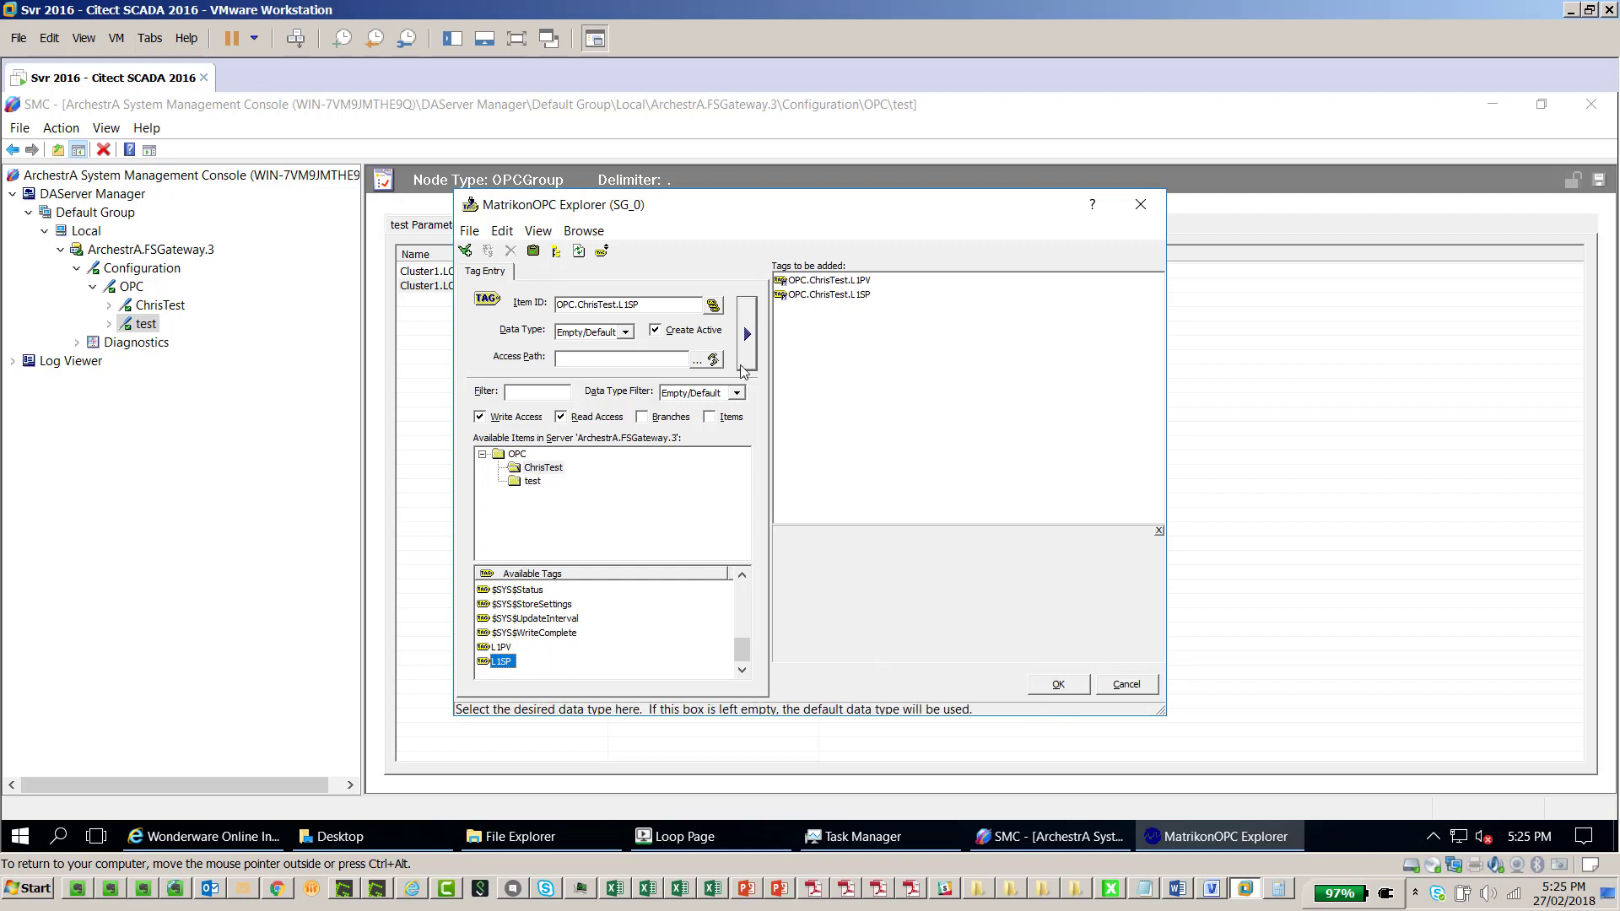
click(1051, 684)
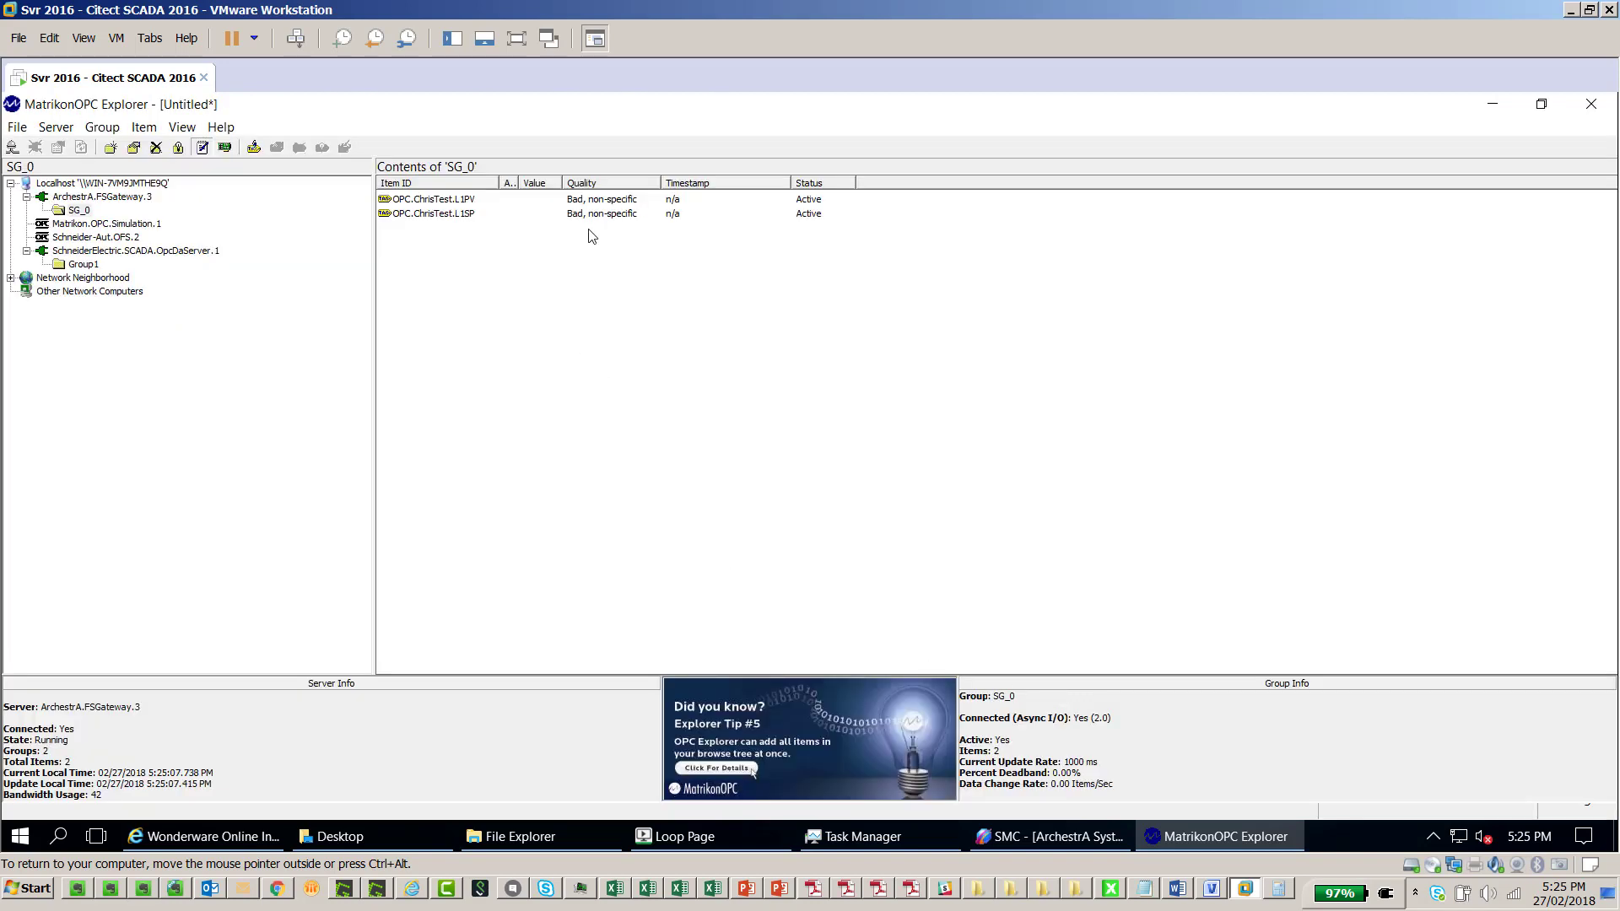
click(685, 837)
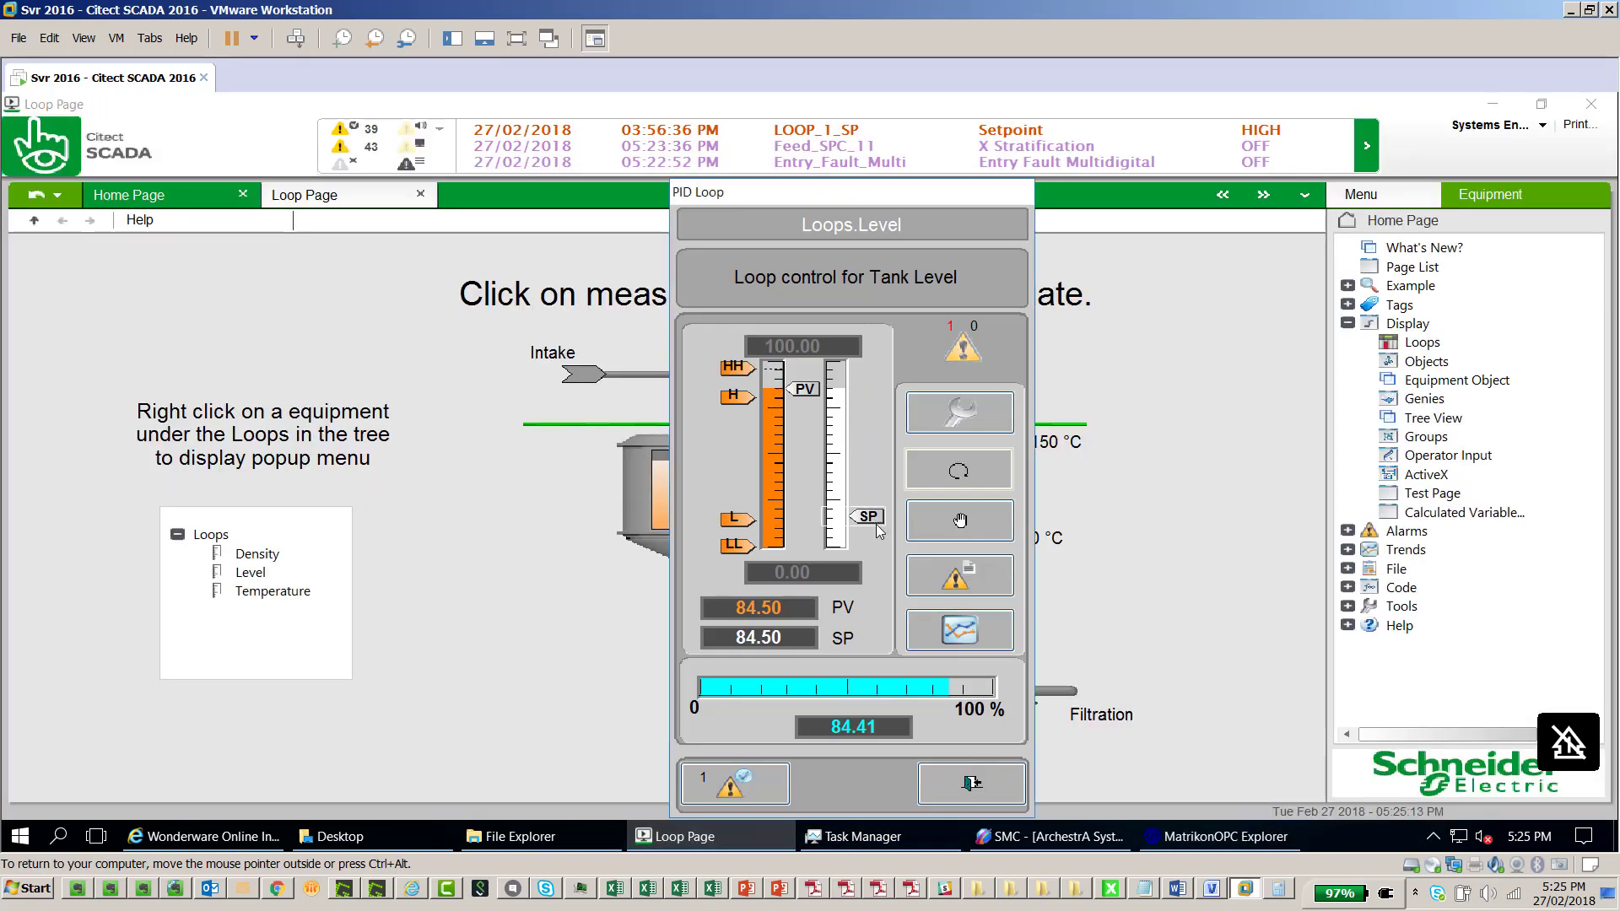
click(1202, 843)
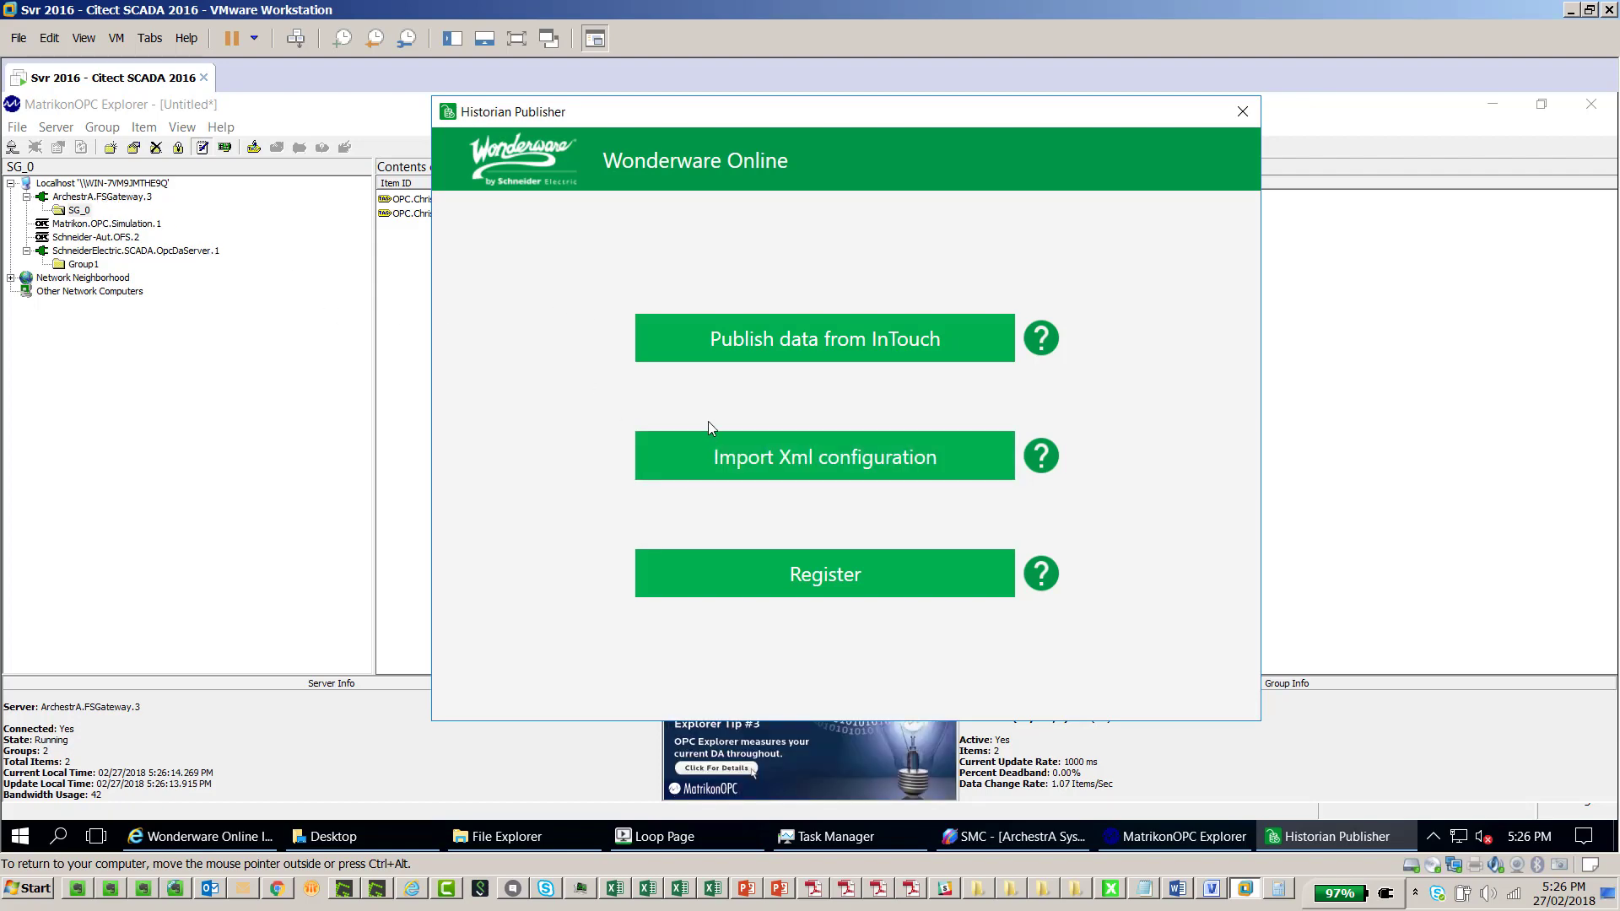
Switch to the Excel sheet Book10 that defines the L1PVx and L1SPx tags
click(712, 889)
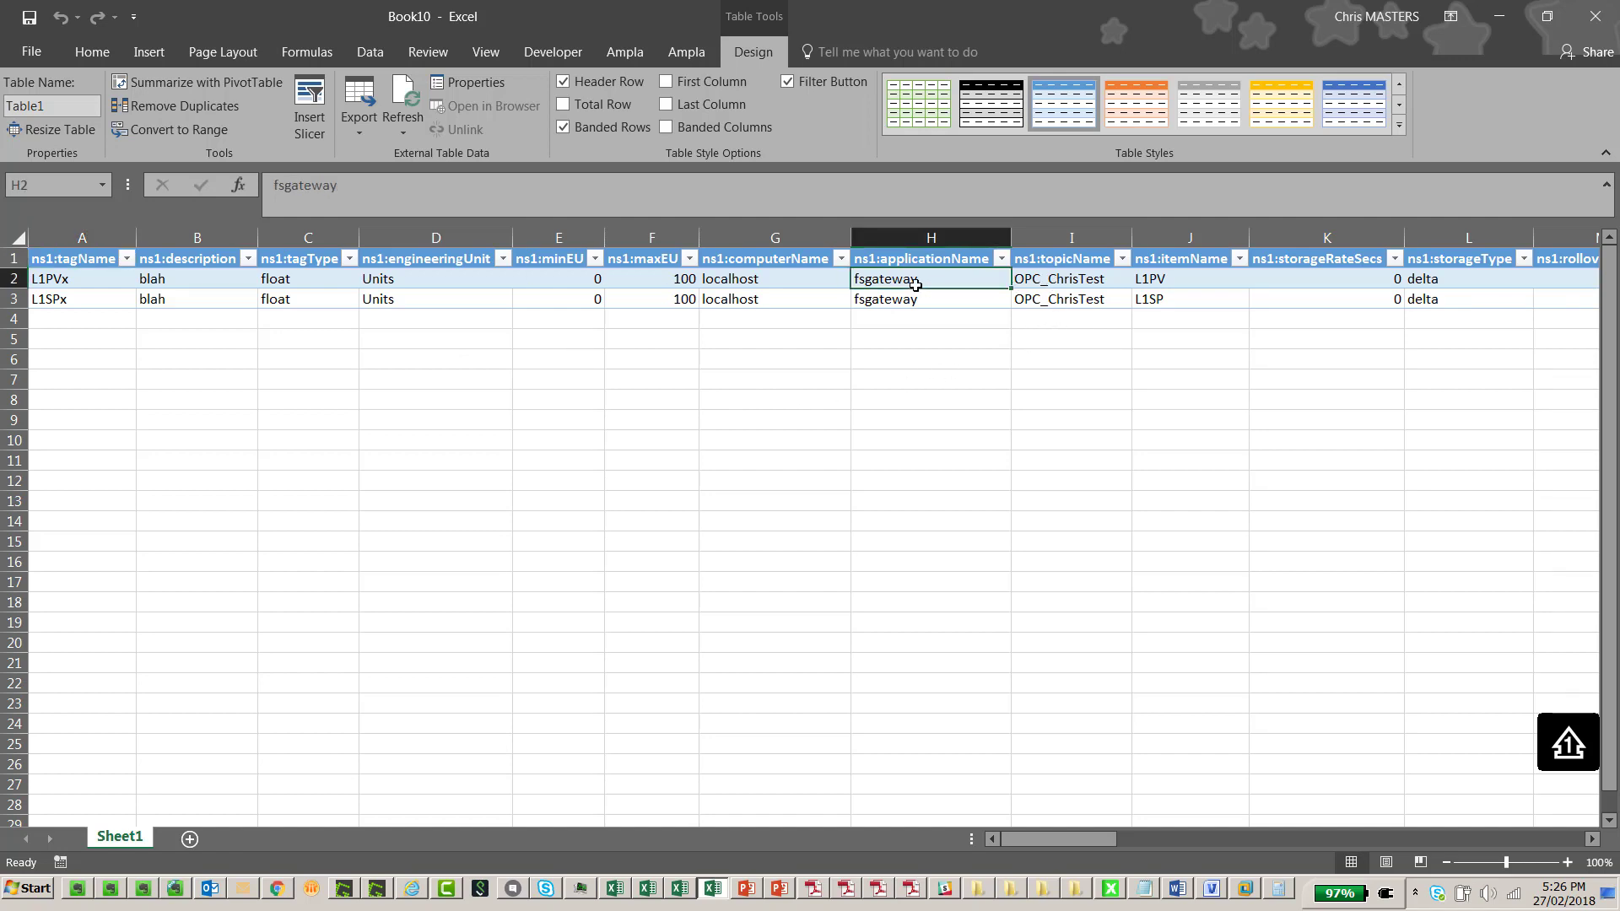
Check the tag table's application fsgateway, topic OPC_ChrisTest and item L1PV, then return to Historian Publisher
click(920, 302)
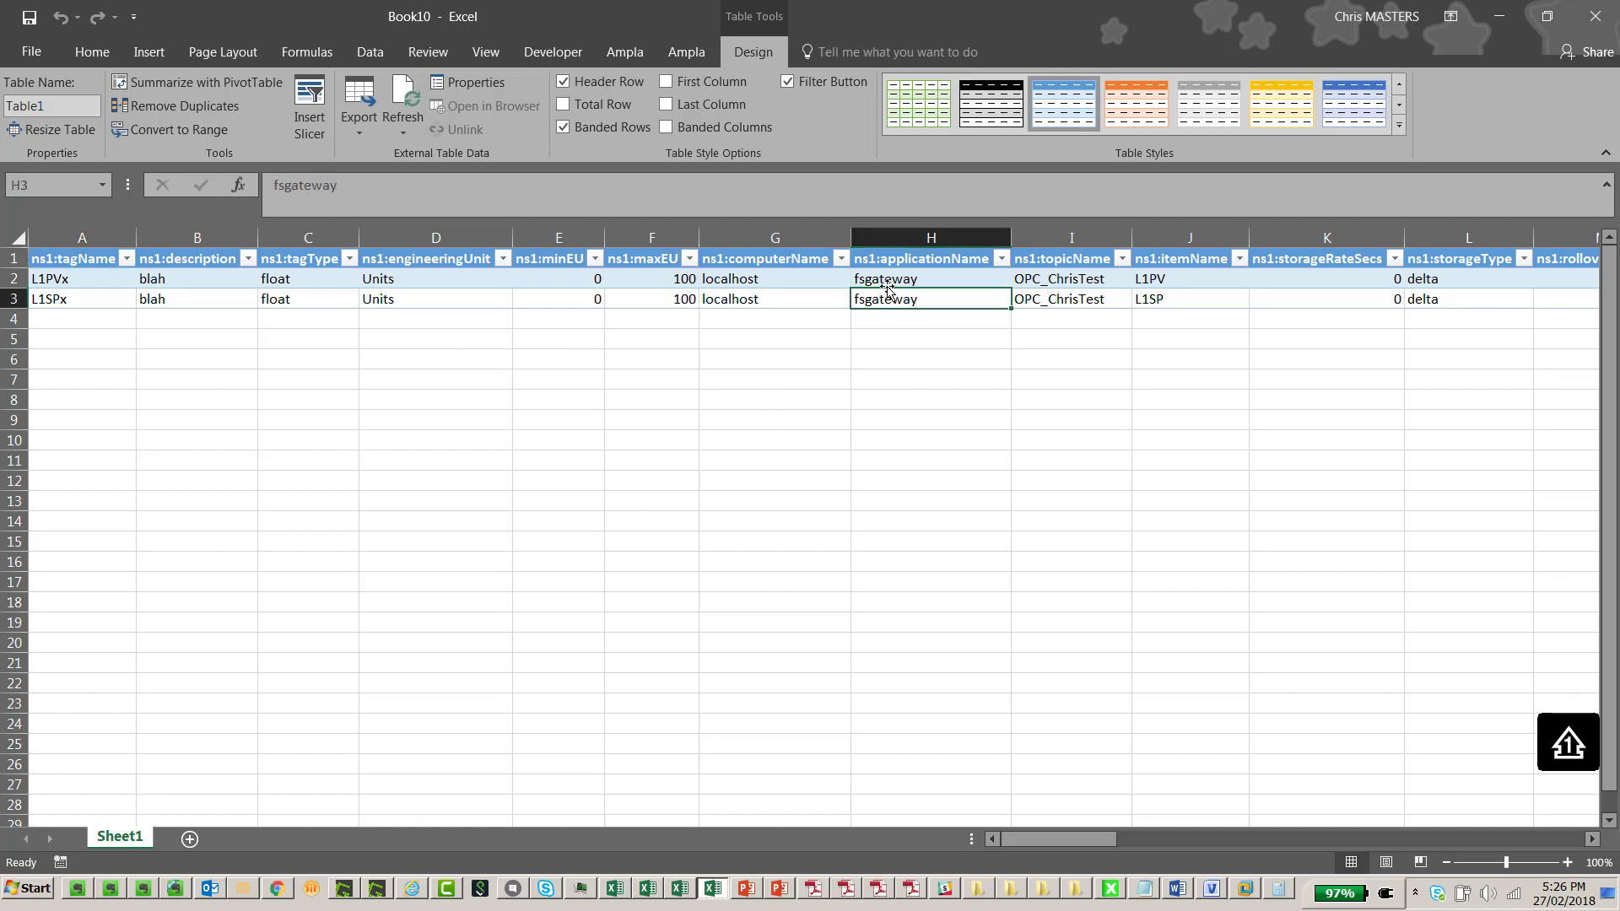
click(1061, 278)
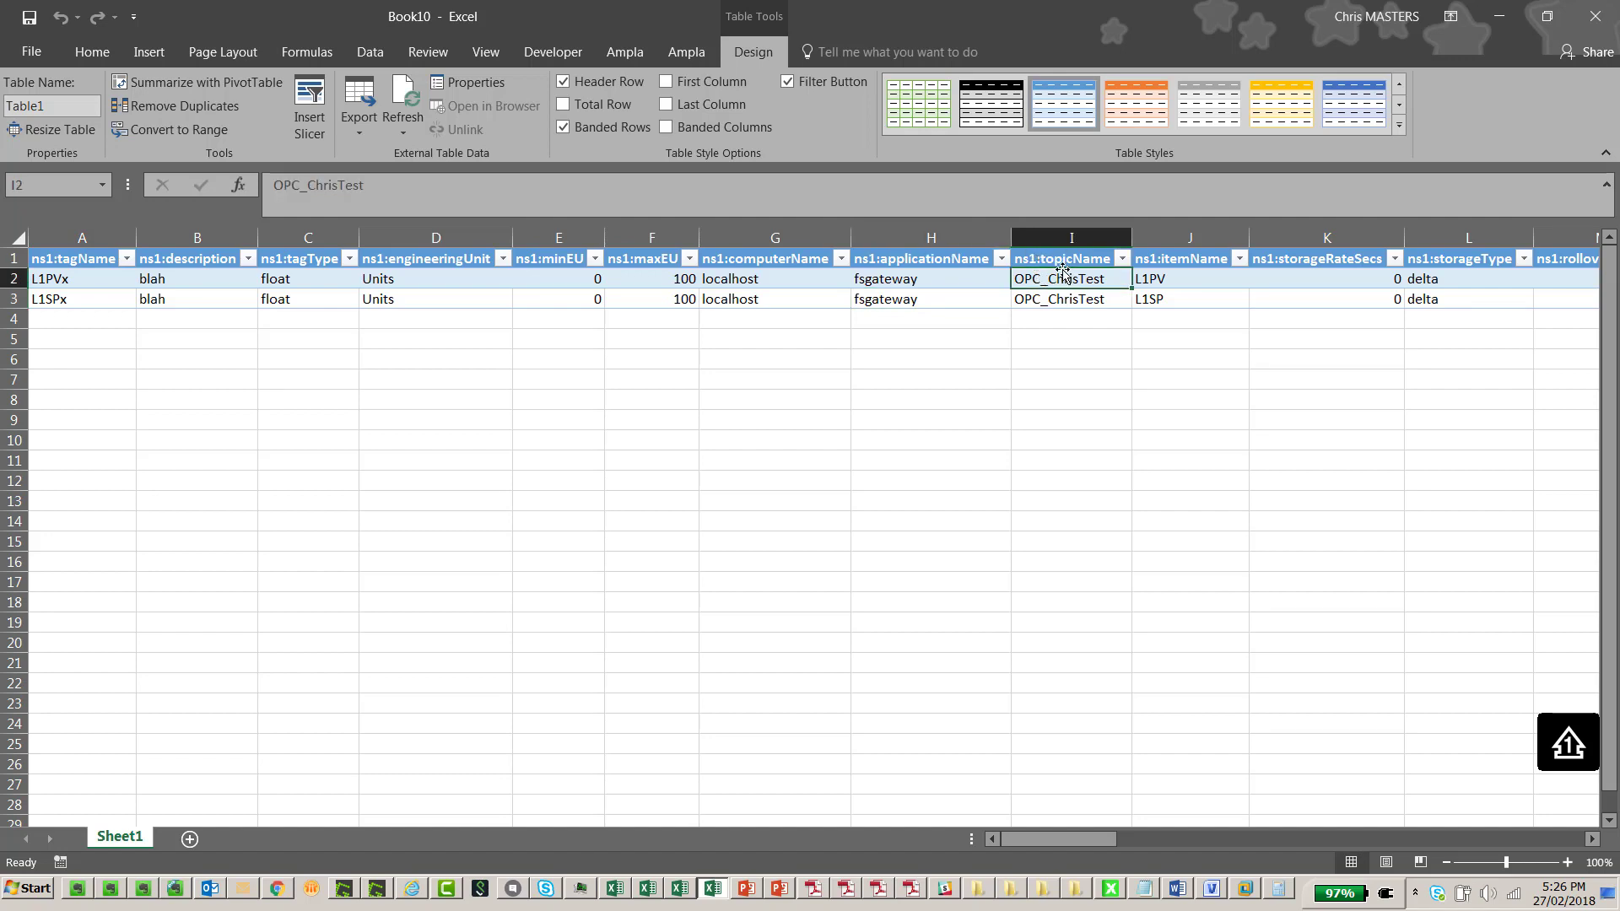
click(1193, 280)
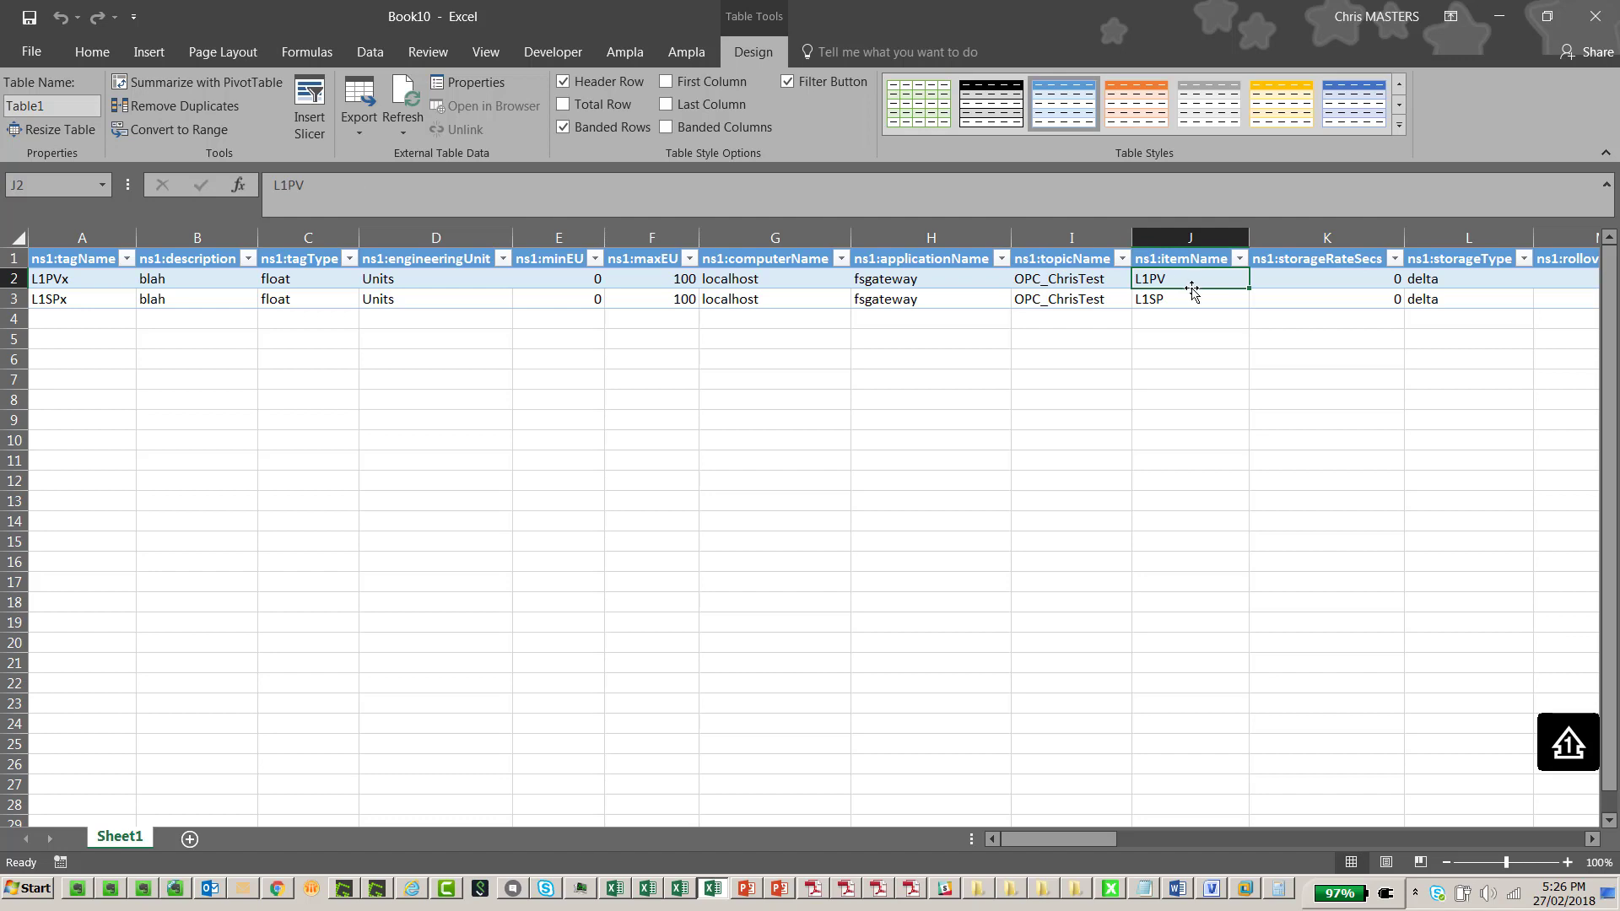
click(892, 284)
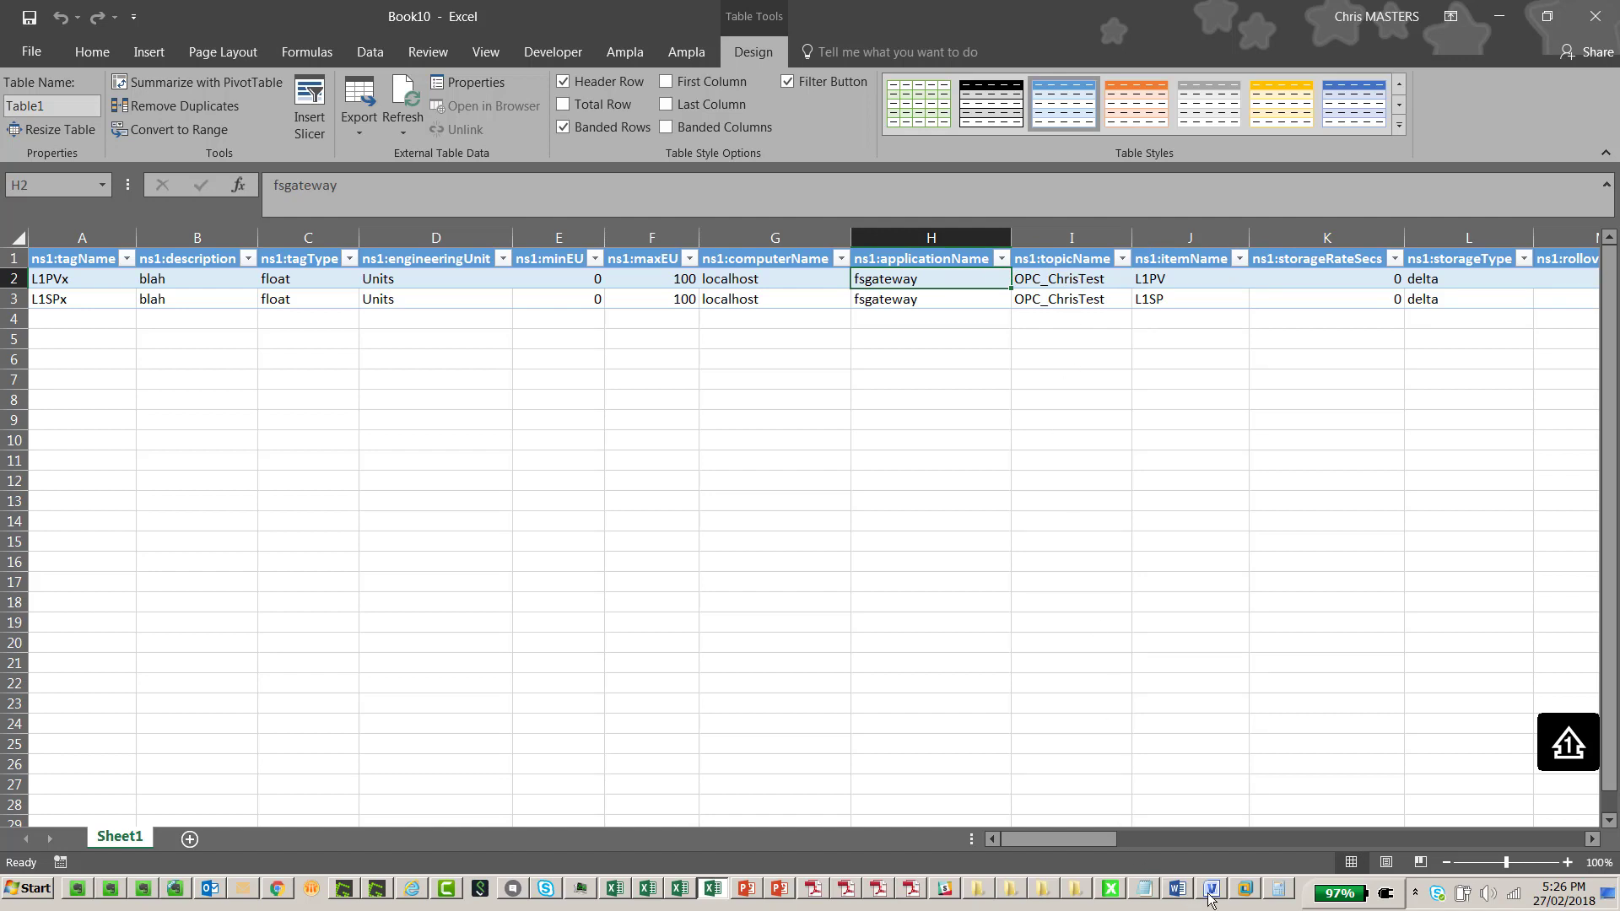
click(1240, 894)
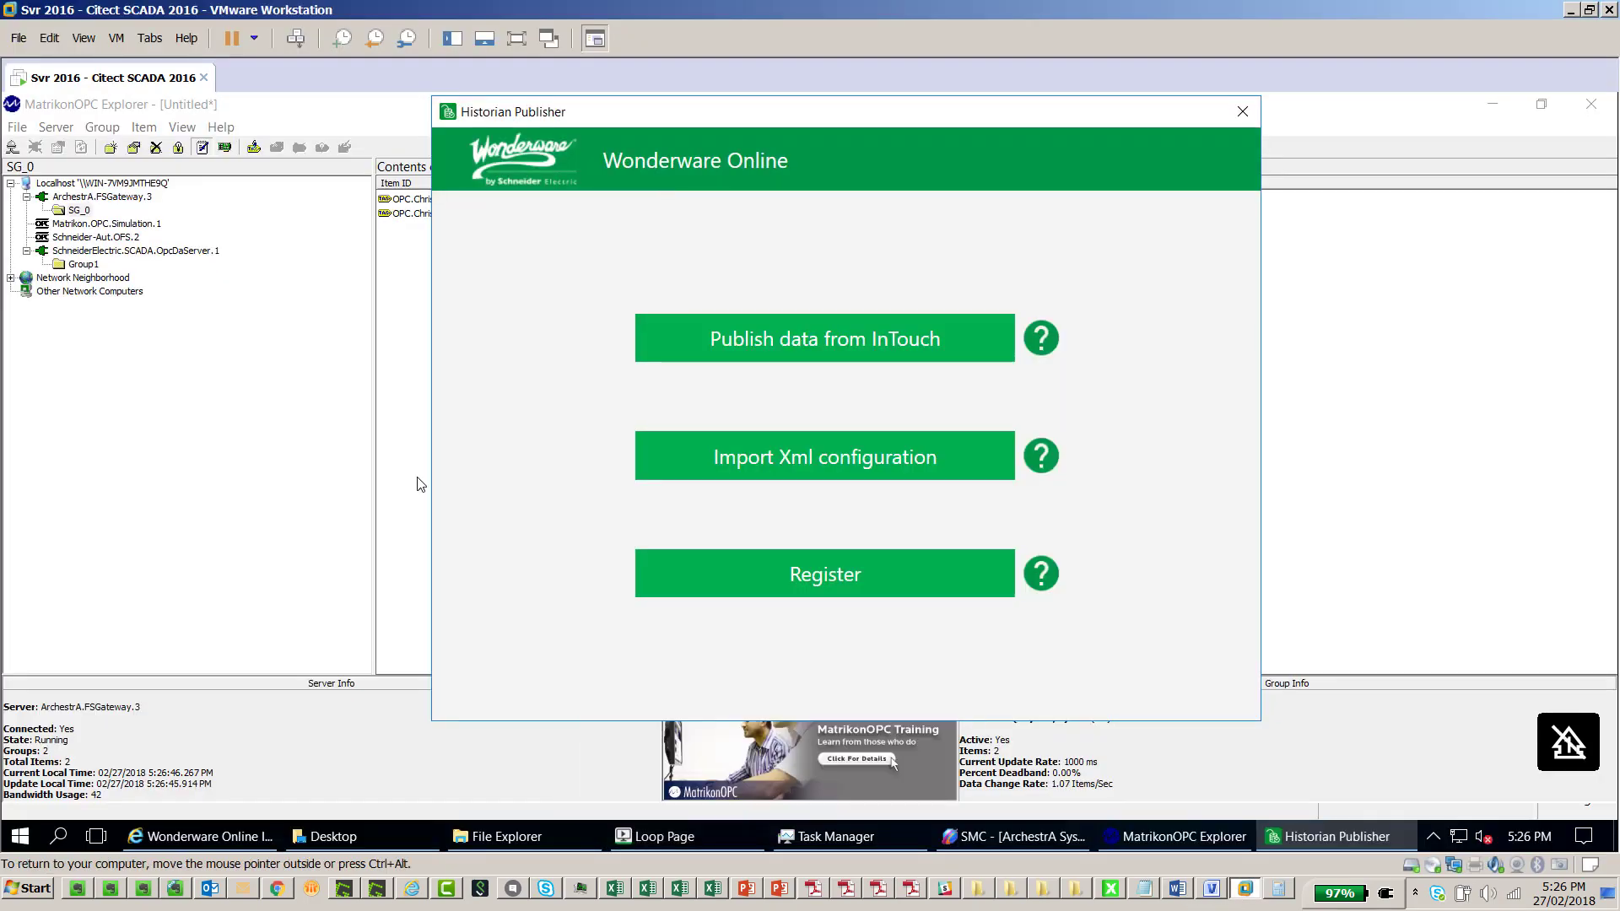
Confirm in SMC that ChrisTest's device items L1PV and L1SP point to Cluster1 loop tags, then return to Excel
click(988, 834)
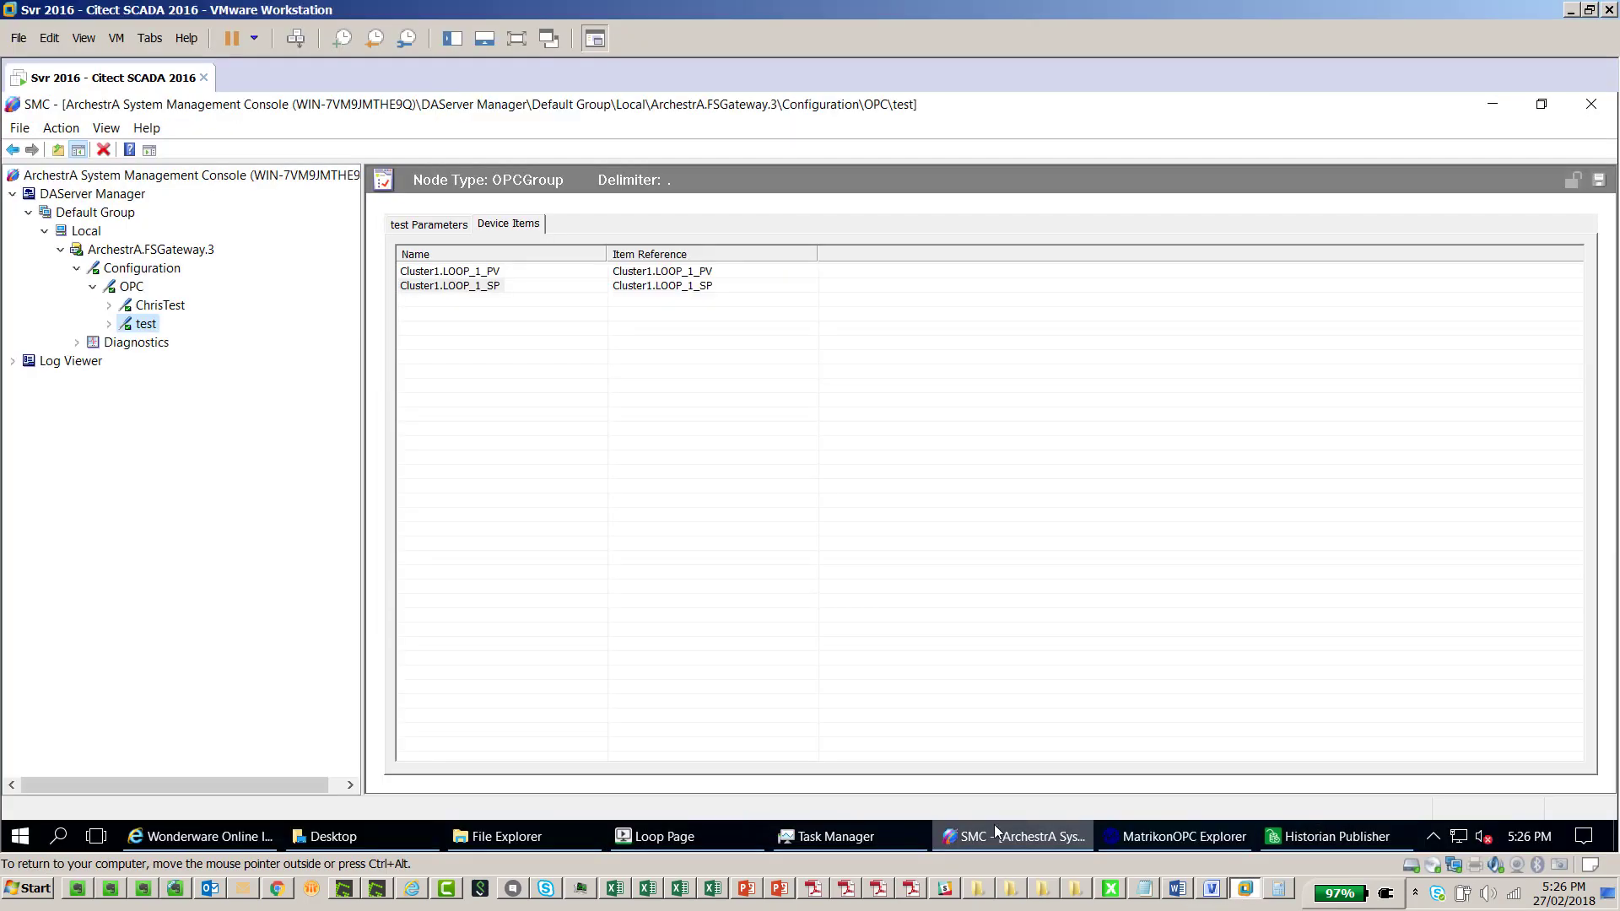
click(124, 290)
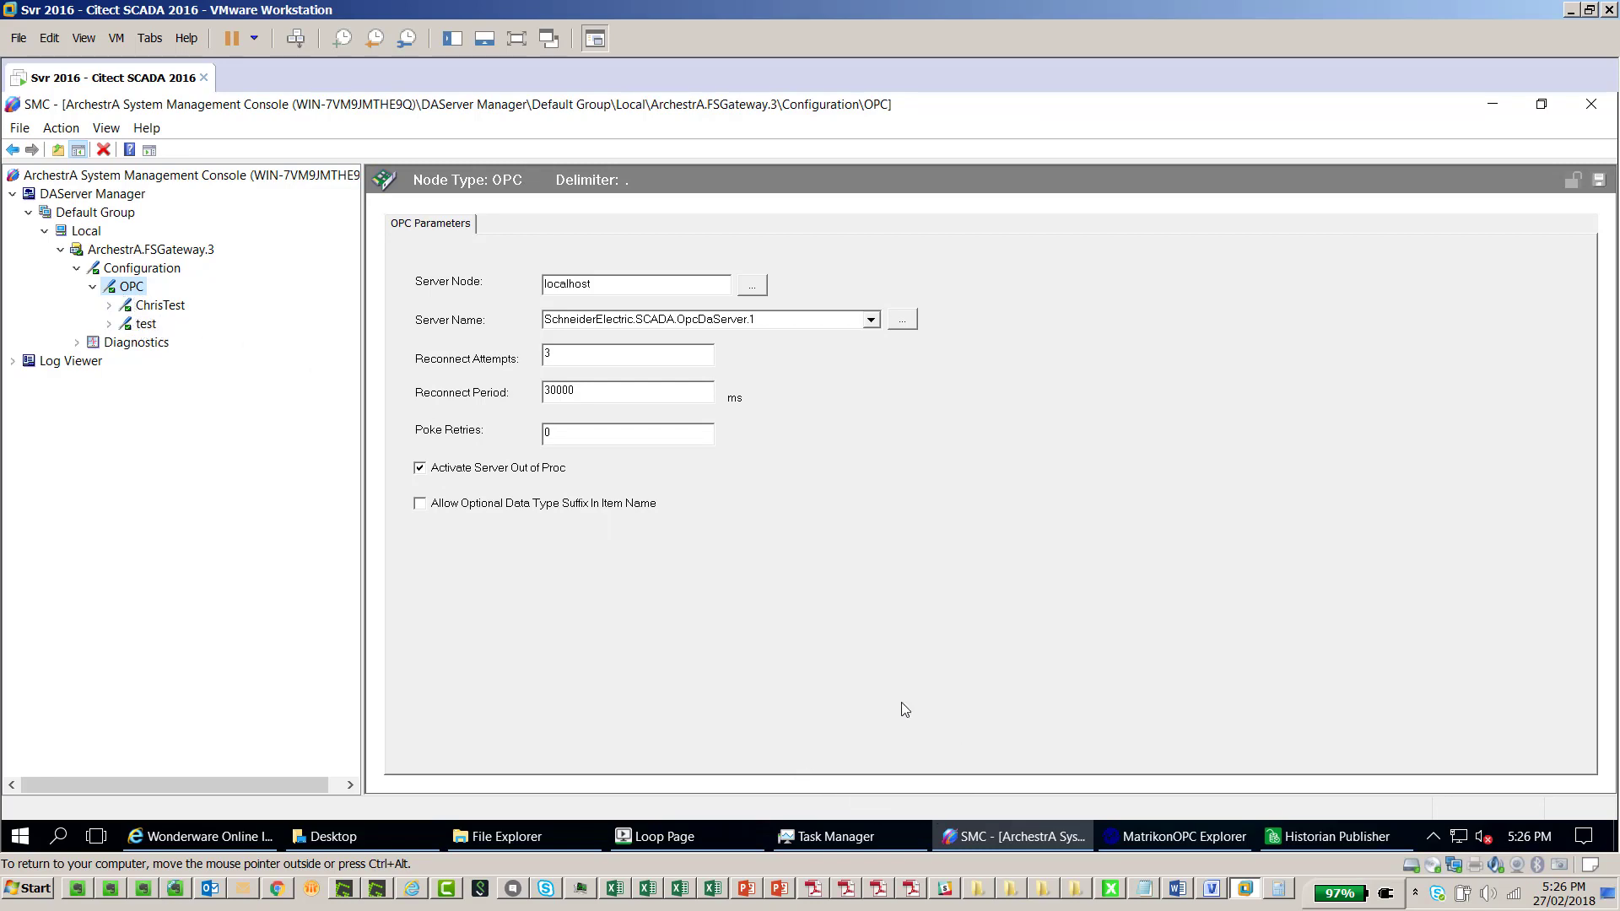
click(152, 310)
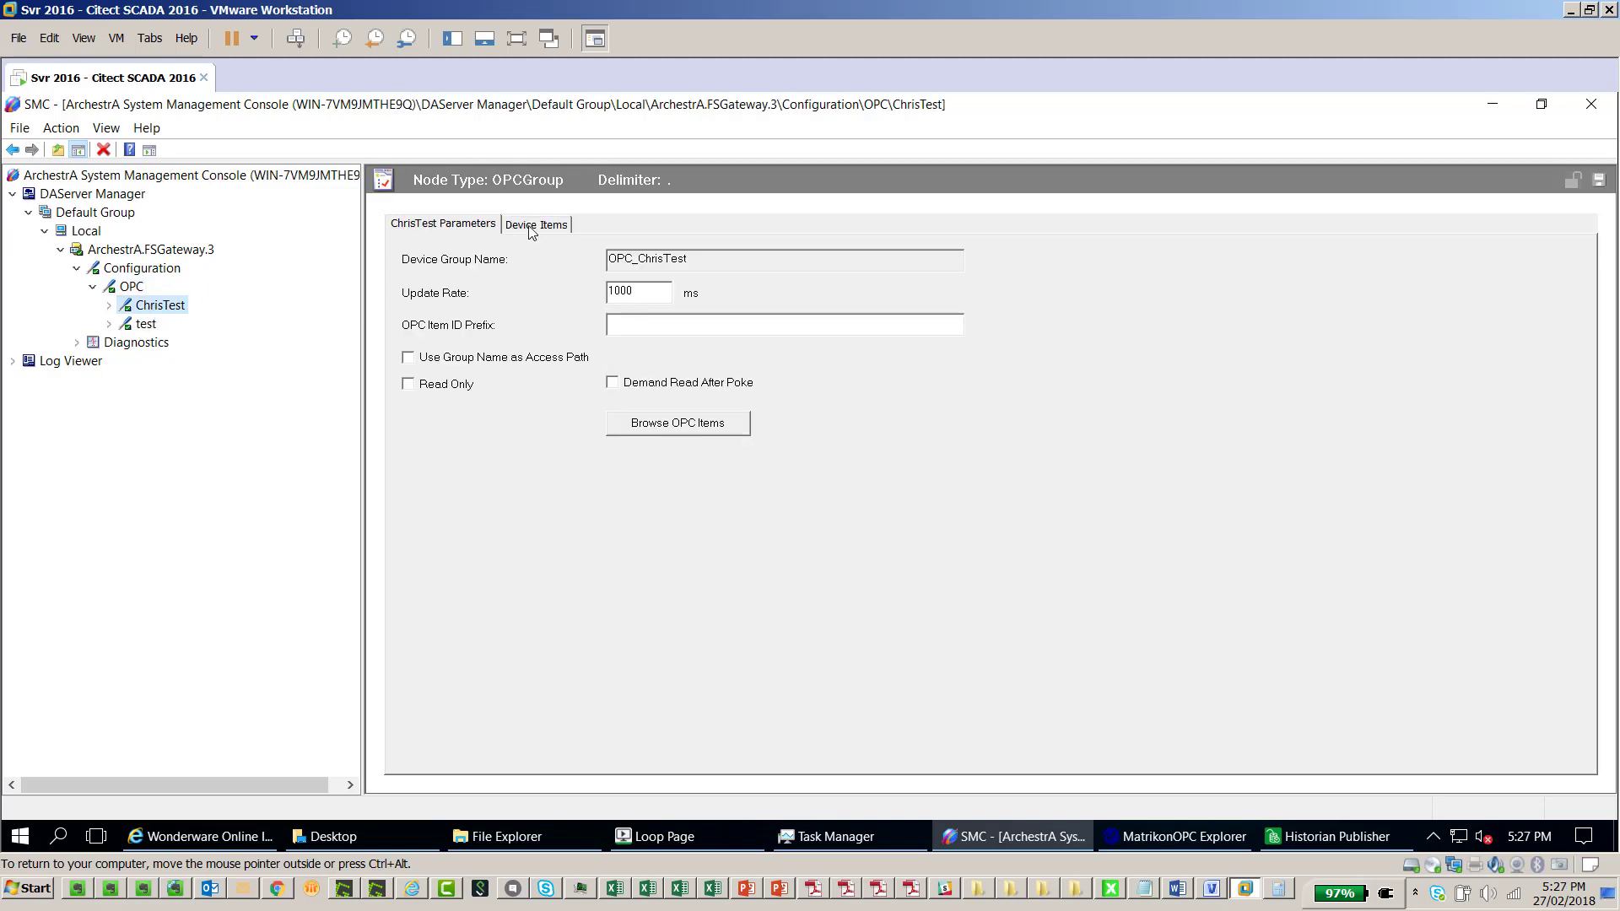
click(530, 226)
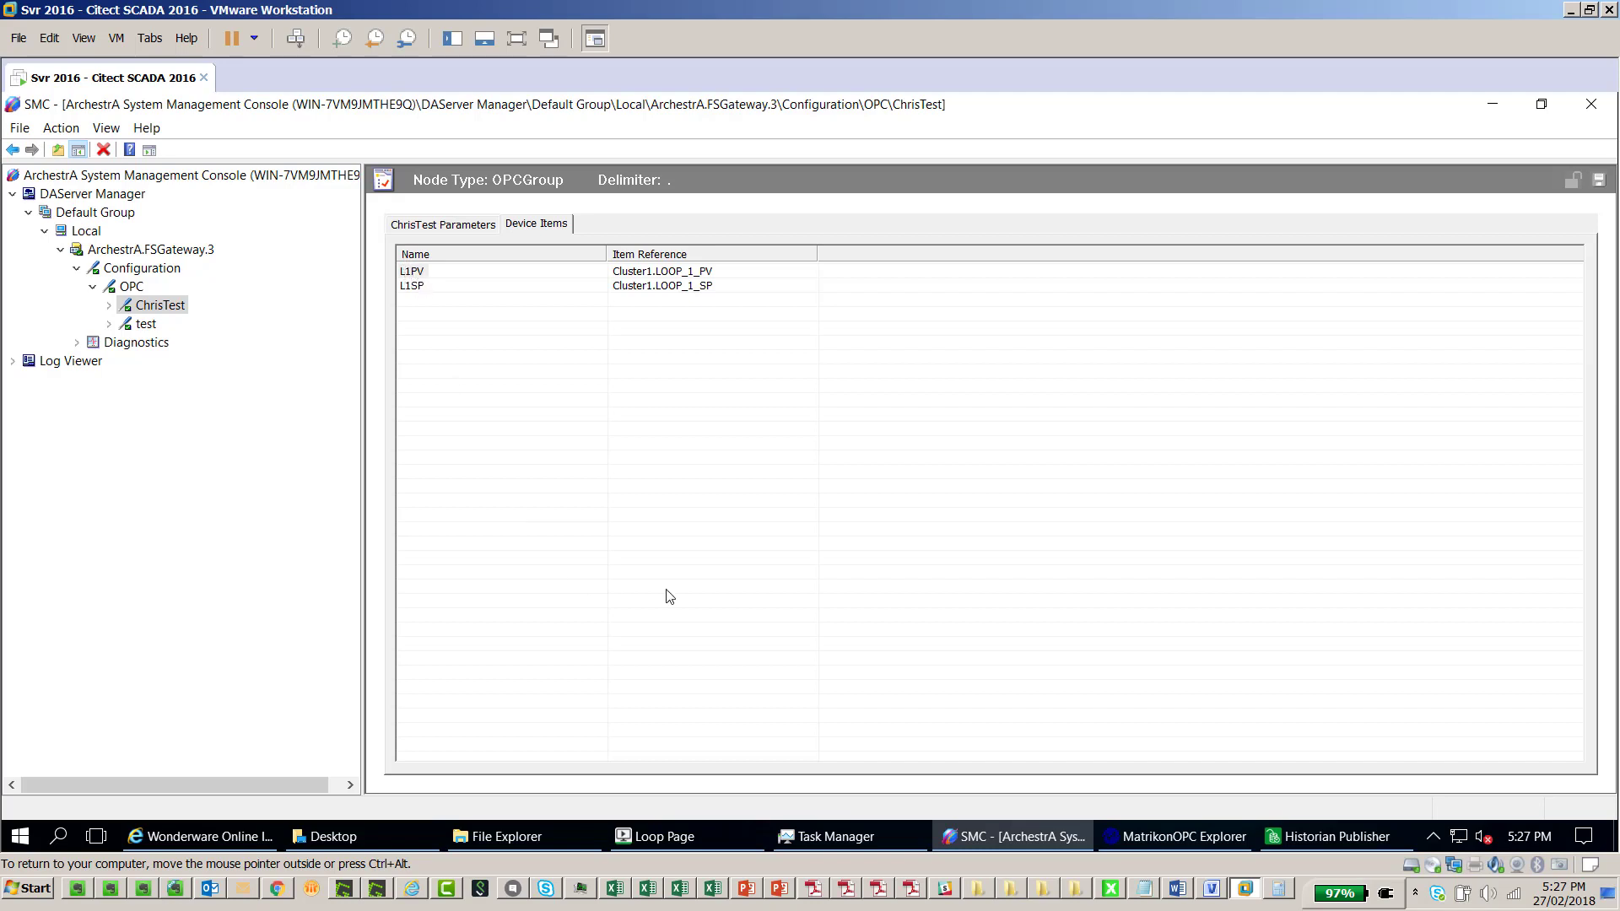
click(713, 888)
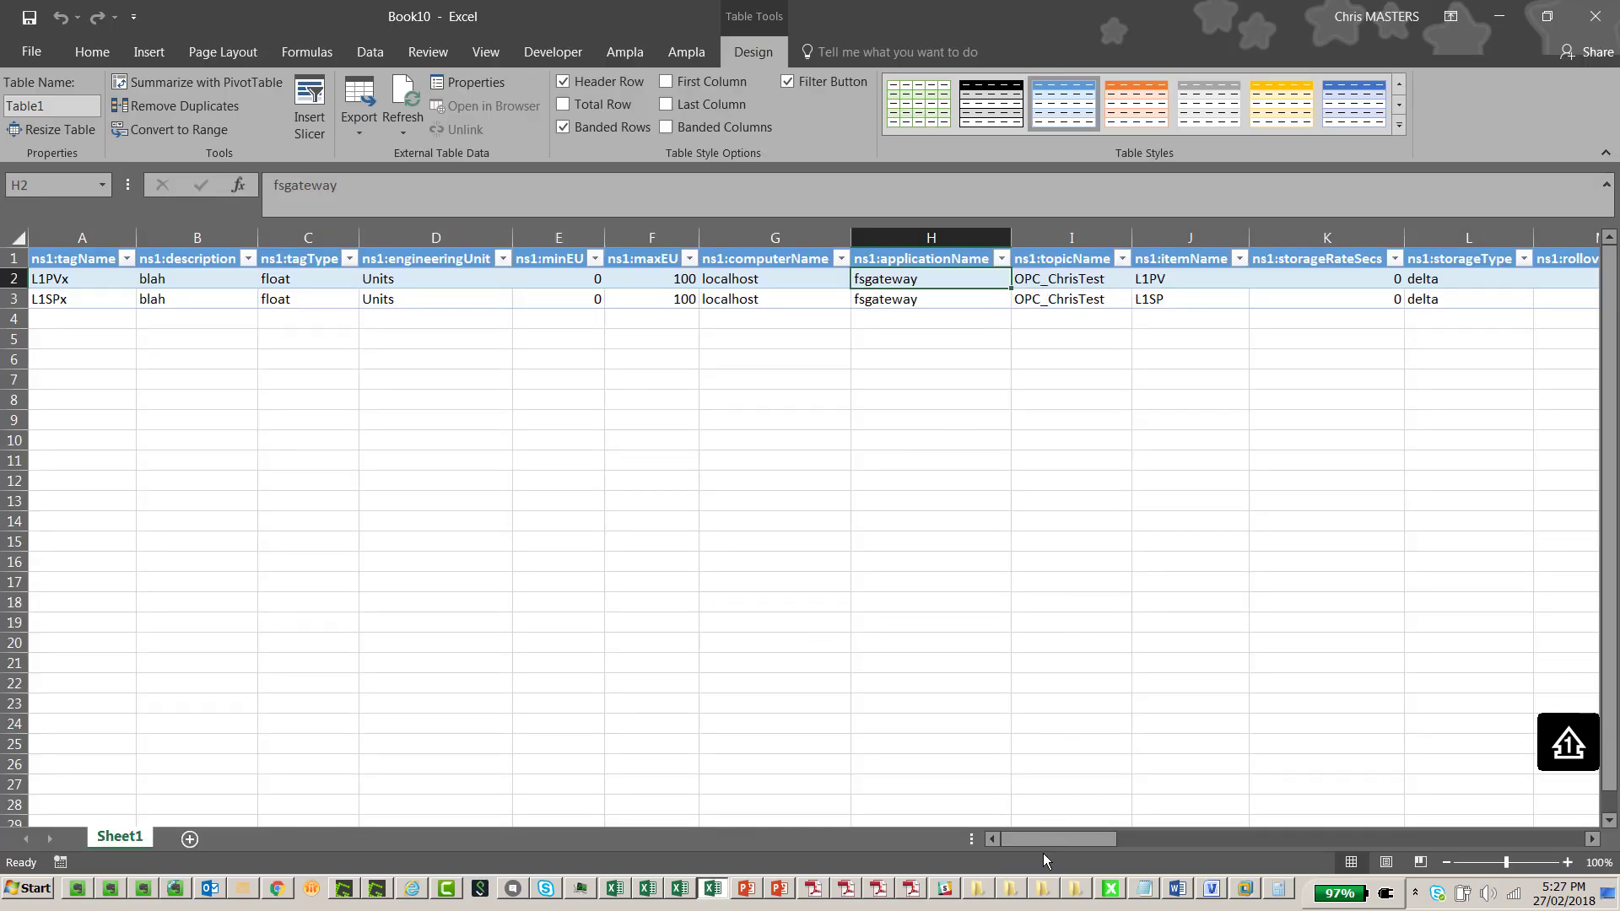
Pick IDASConfigurationSample-CM006.xml in the Select Xml file dialog and open it
drag(1046, 839, 1485, 869)
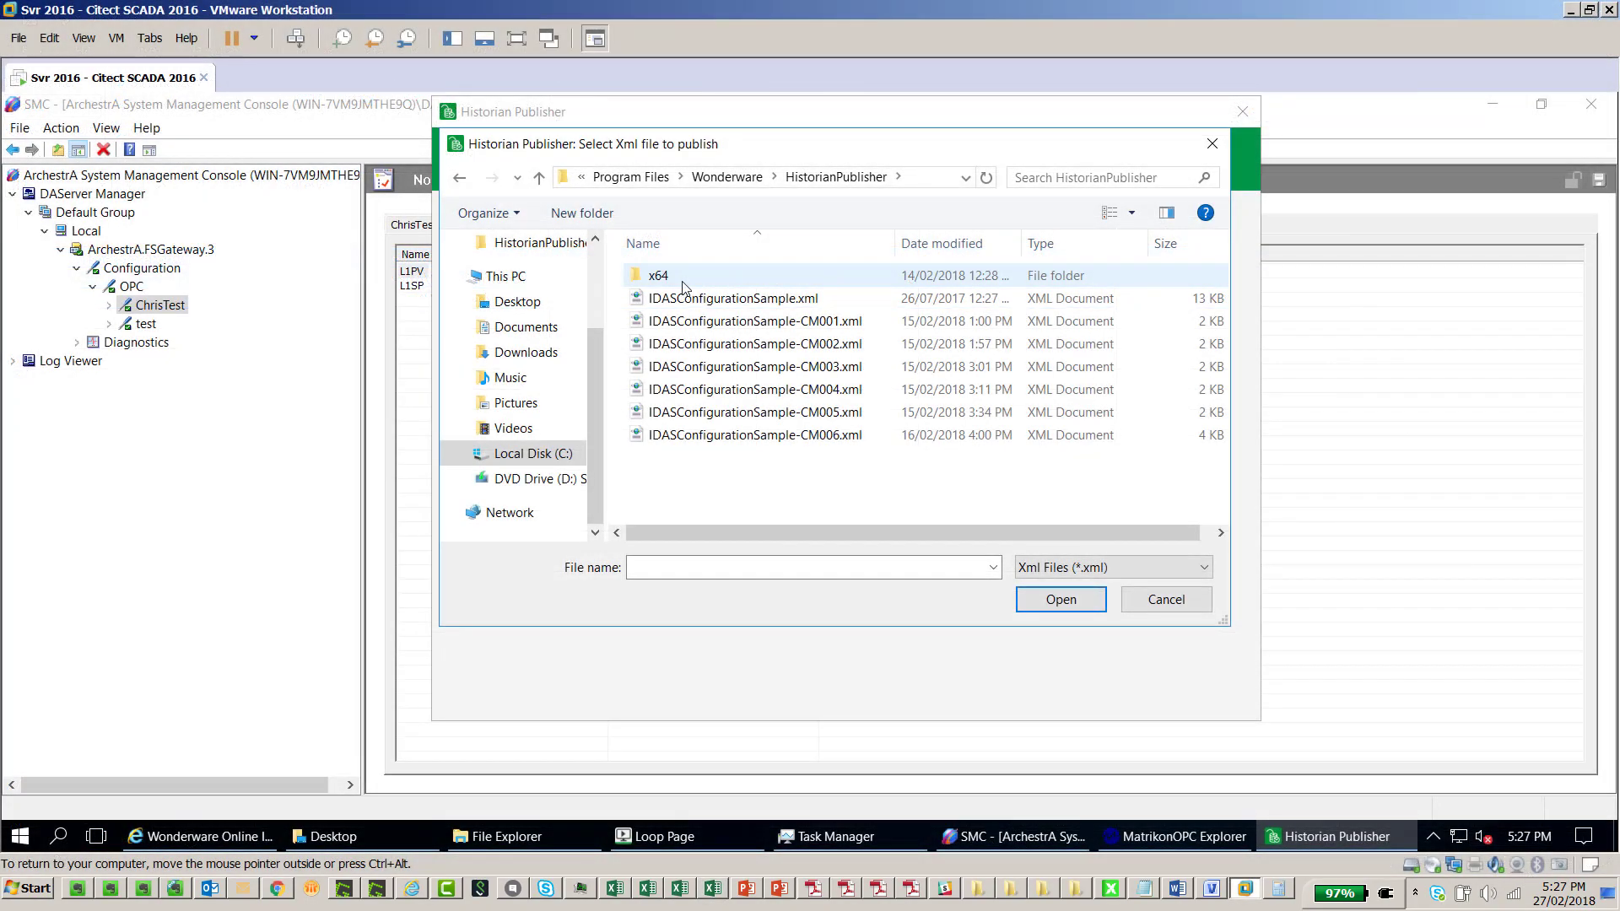
click(776, 437)
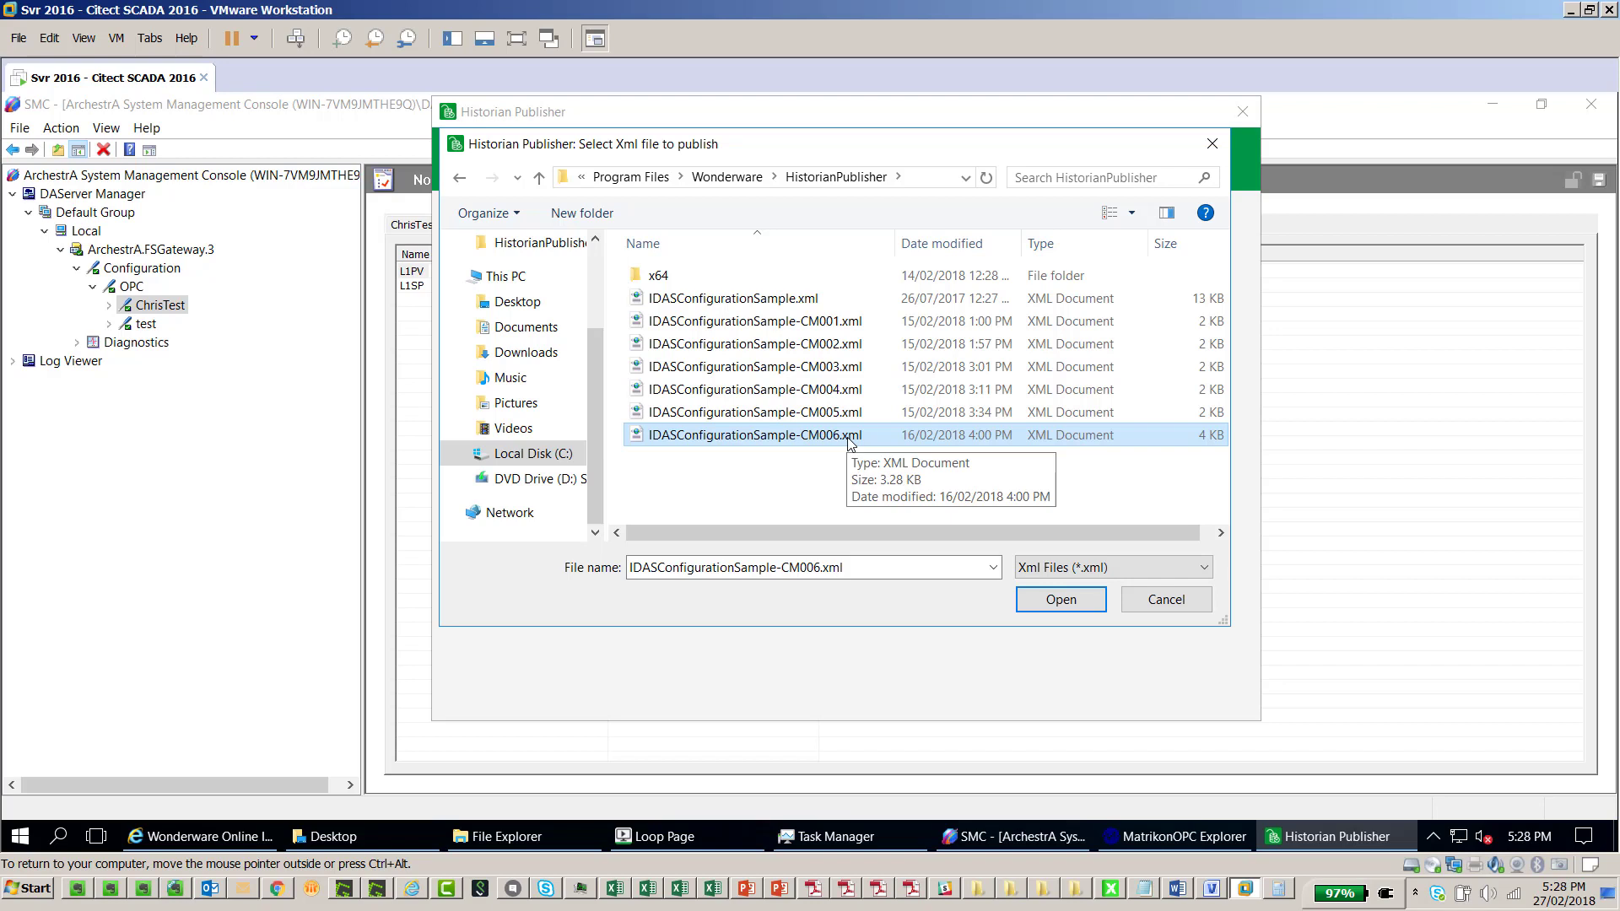
click(1070, 603)
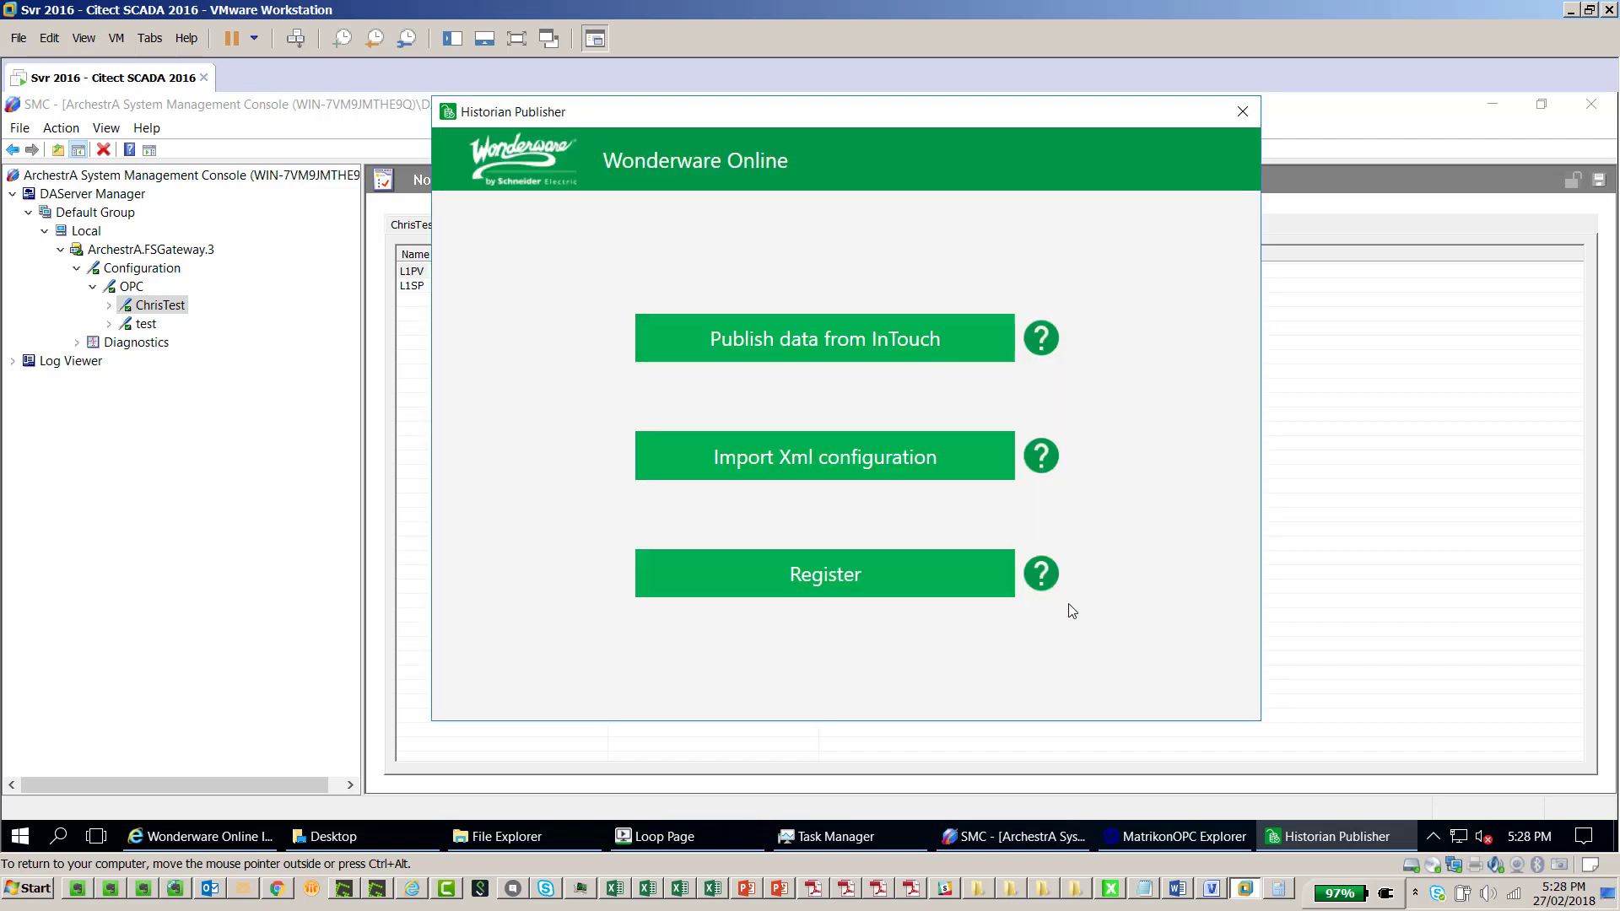
Start publishing to Wonderware Online, choose the North America region, and proceed to login
click(891, 474)
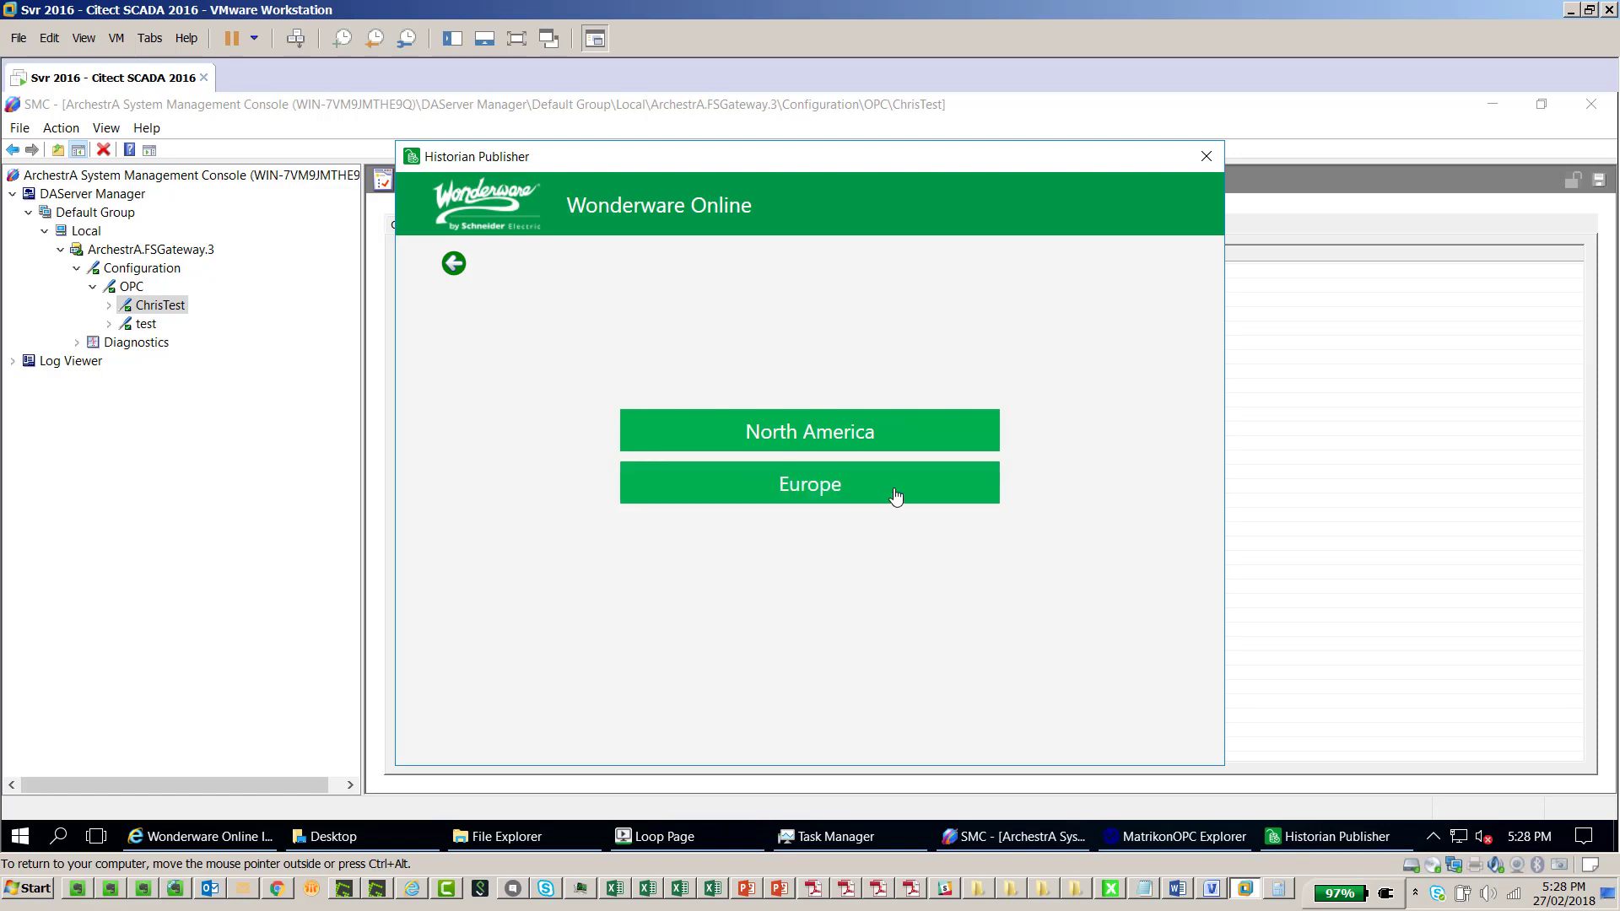
click(905, 440)
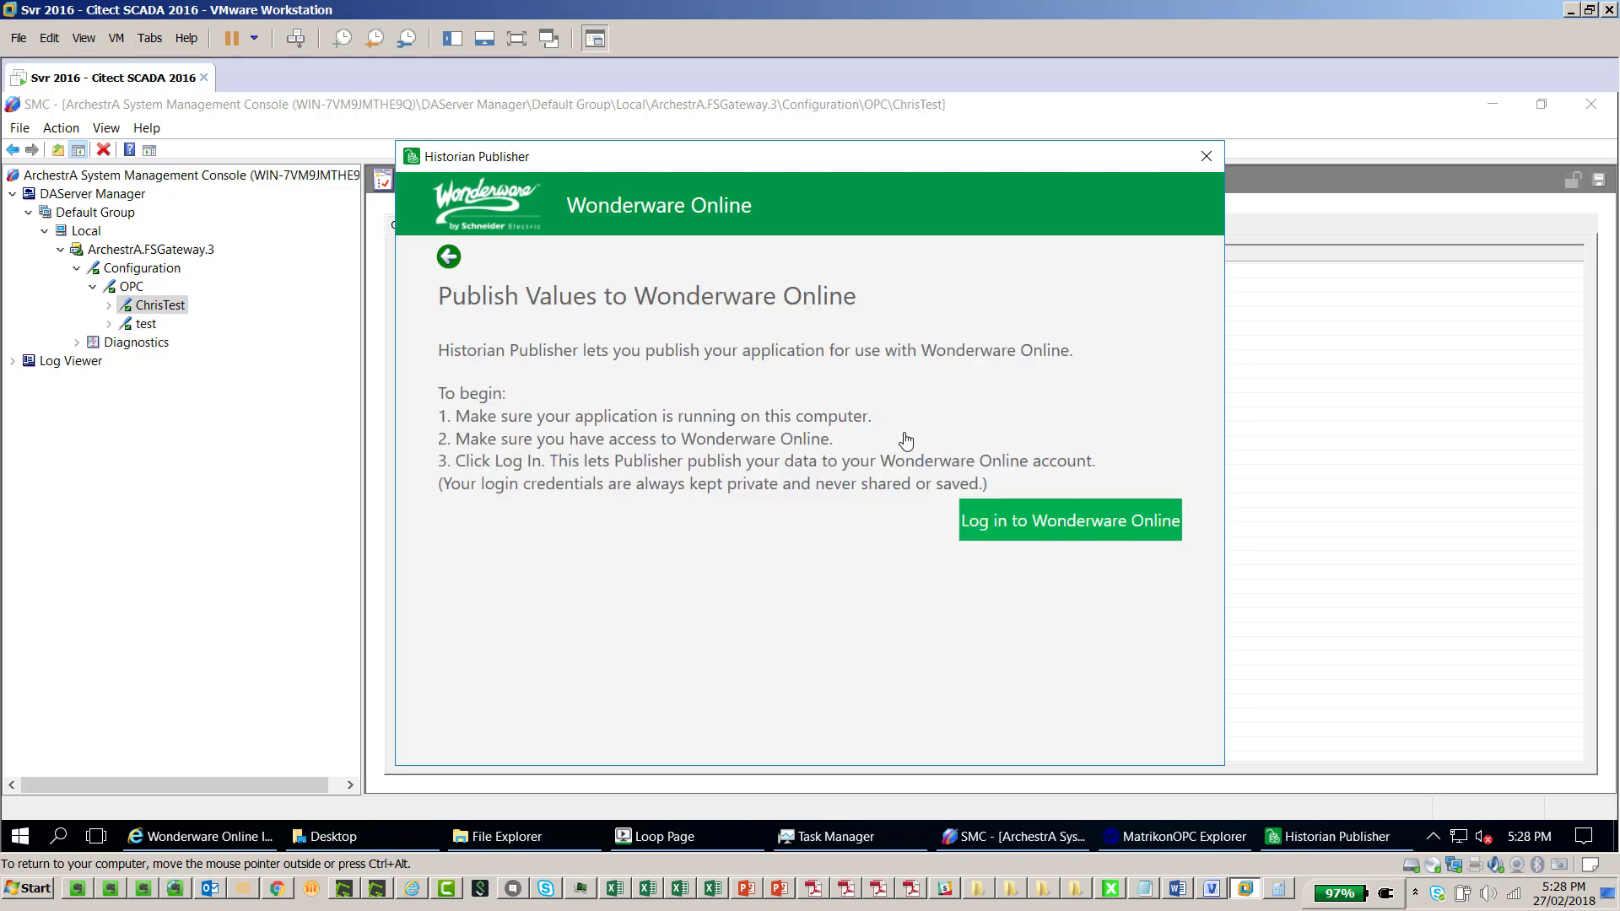
click(1054, 524)
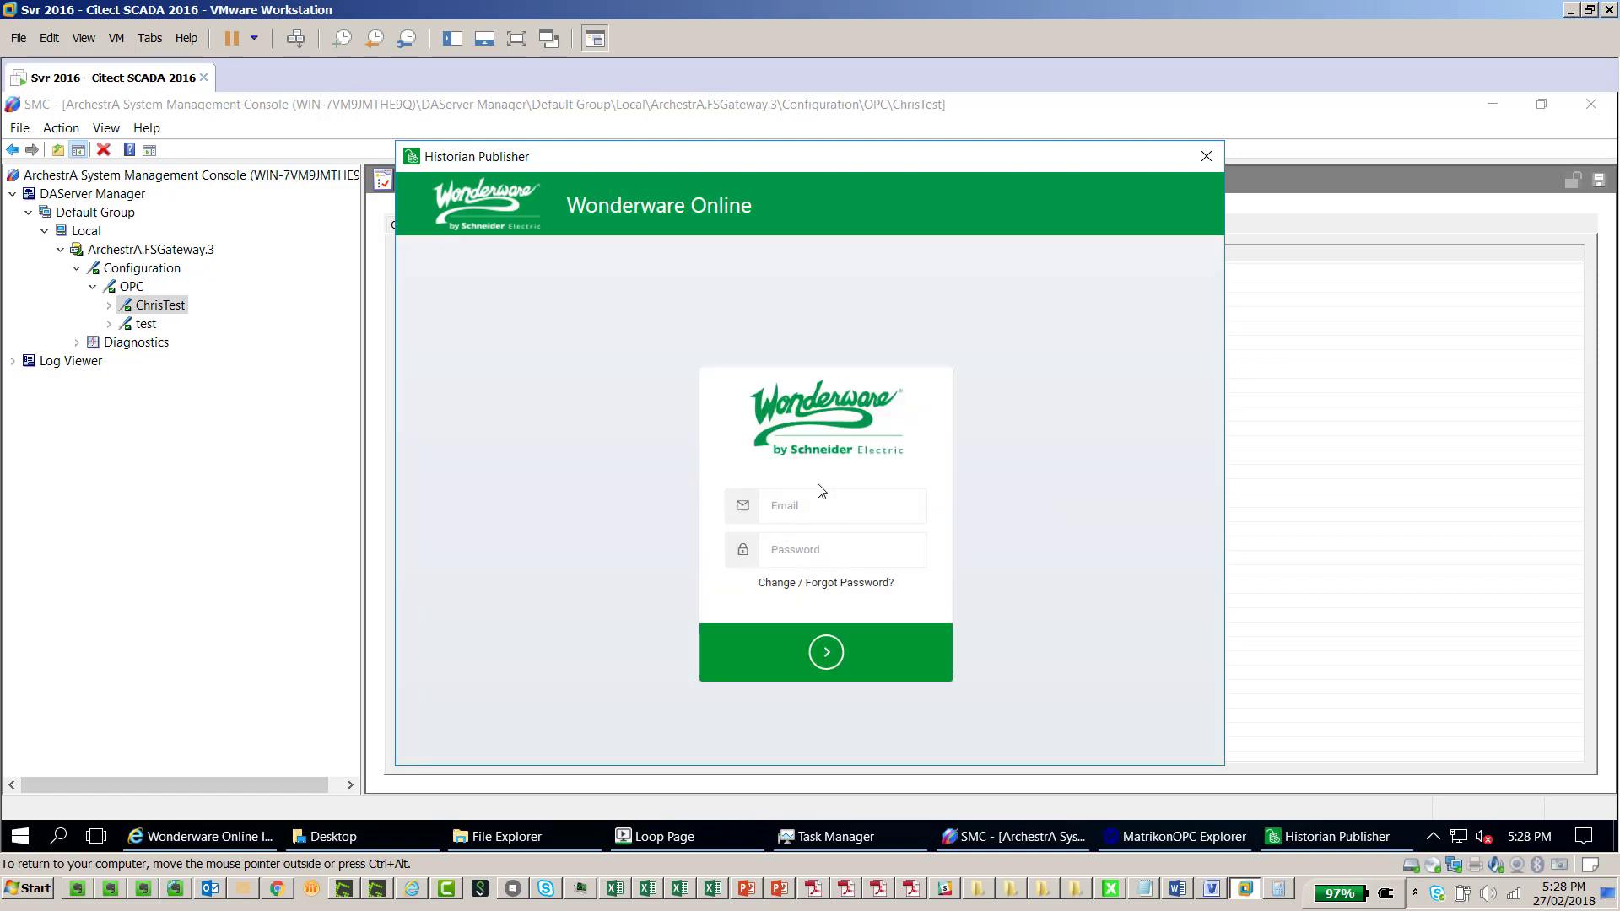
Sign in to Wonderware Online with the account e-mail and password, then open the user's demo solution
click(810, 508)
key(Tab)
text(•••••••••)
click(823, 657)
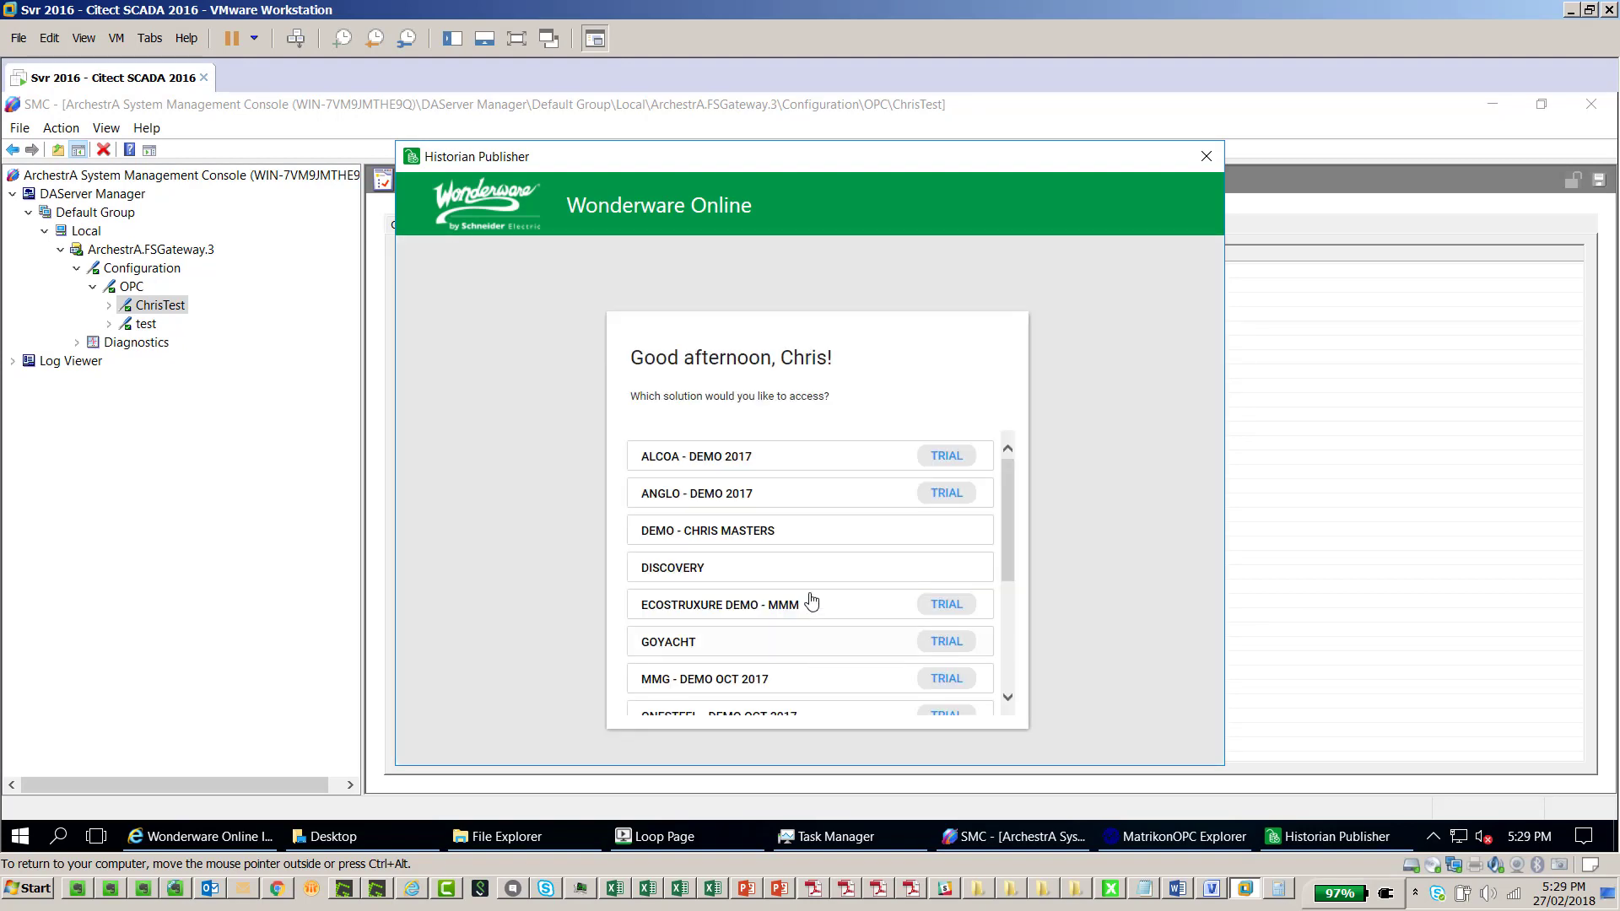
click(795, 542)
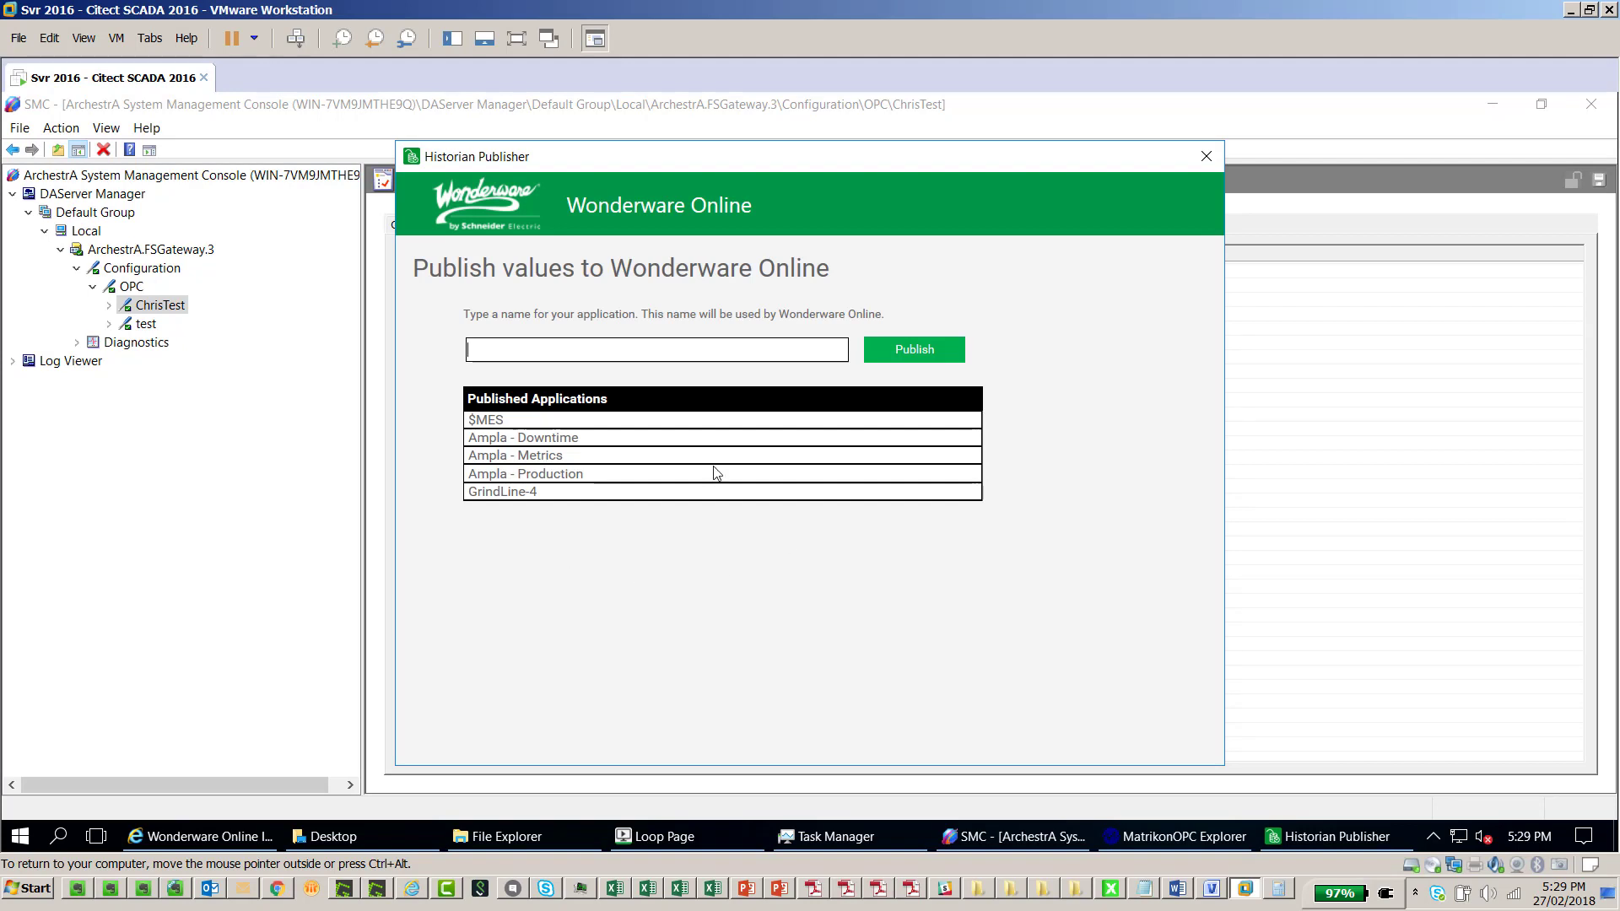
Name the application 'OPCDA - Test01' and publish it to Wonderware Online
click(686, 348)
text(OPCDA - Test)
text(01)
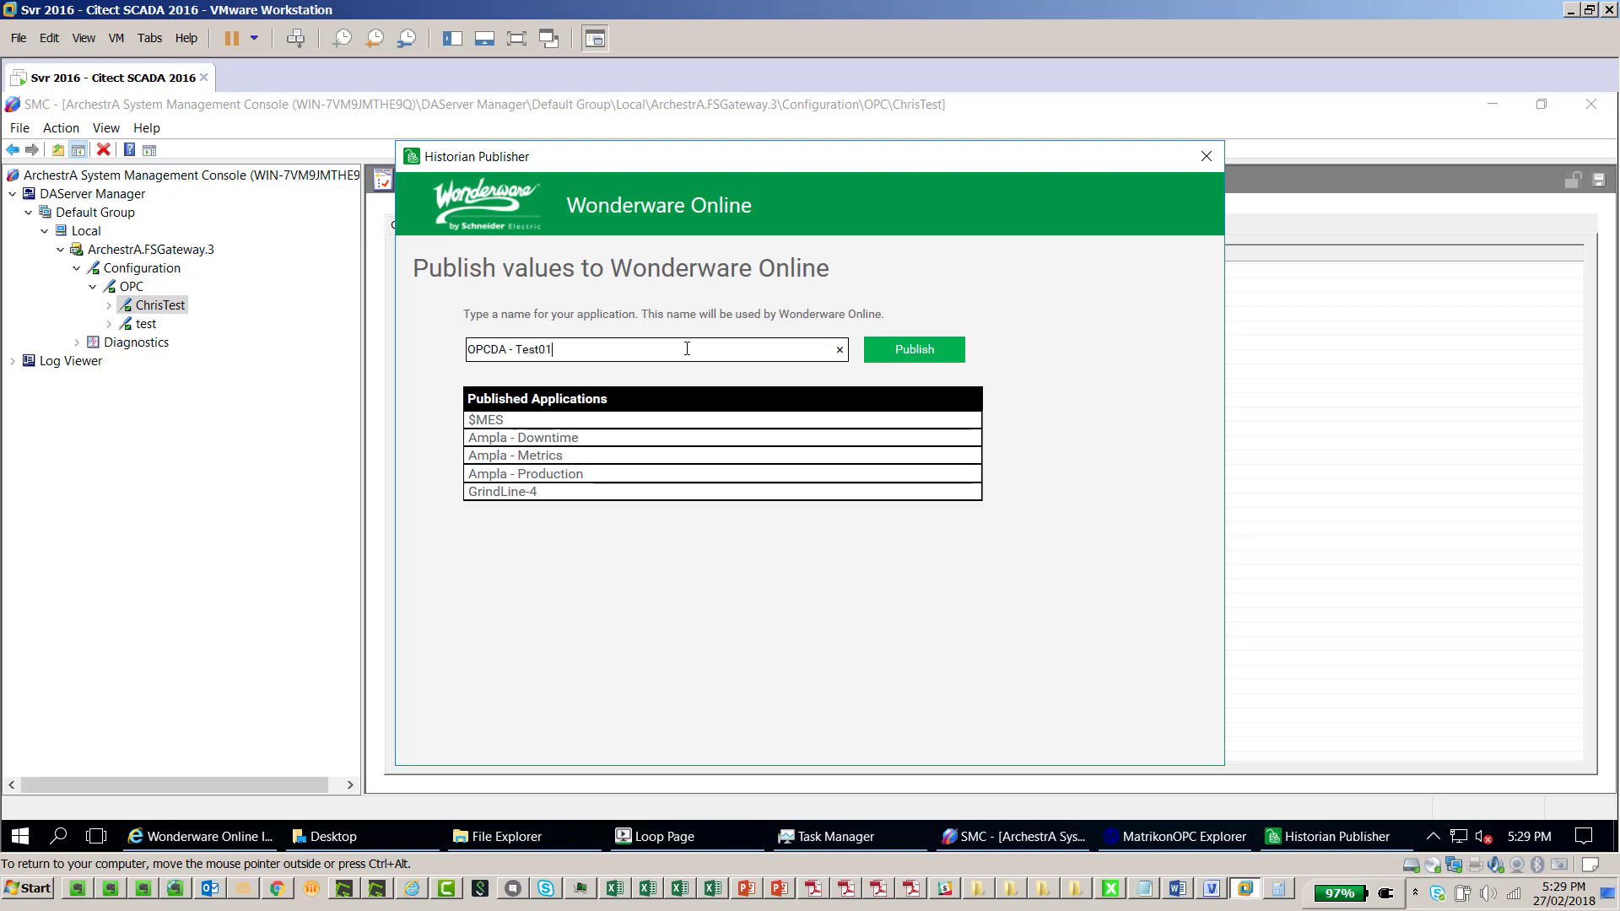
click(912, 351)
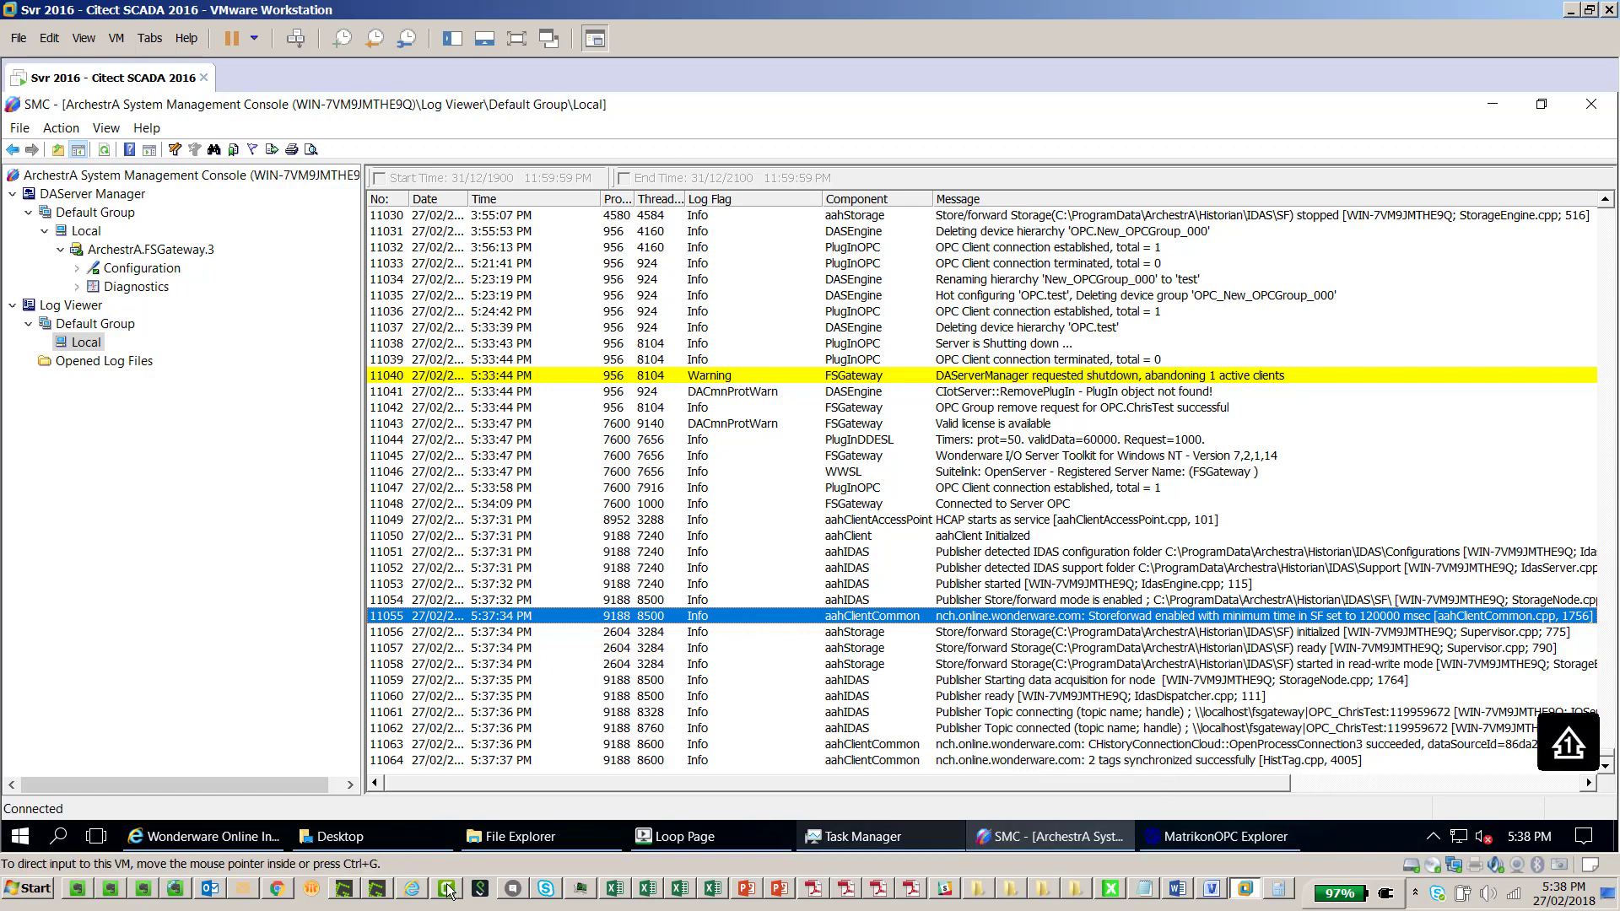
Switch to the Chrome browser showing Wonderware Online's Data Sources page
click(276, 889)
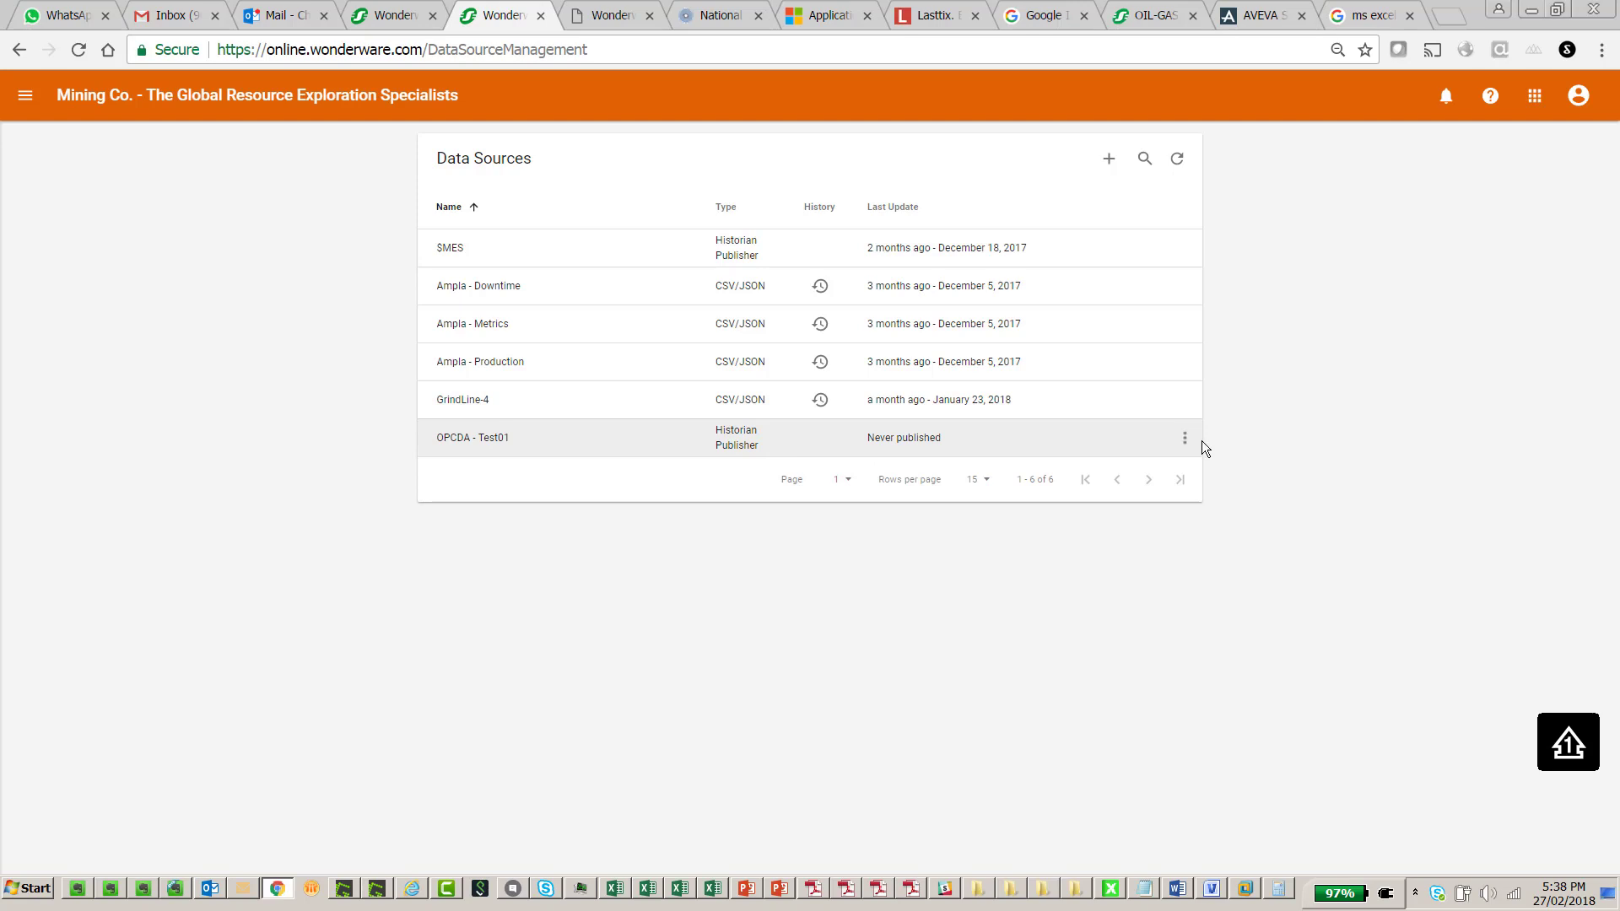
Refresh the Data Sources list so OPCDA - Test01 shows its 5:37 PM update
click(1179, 163)
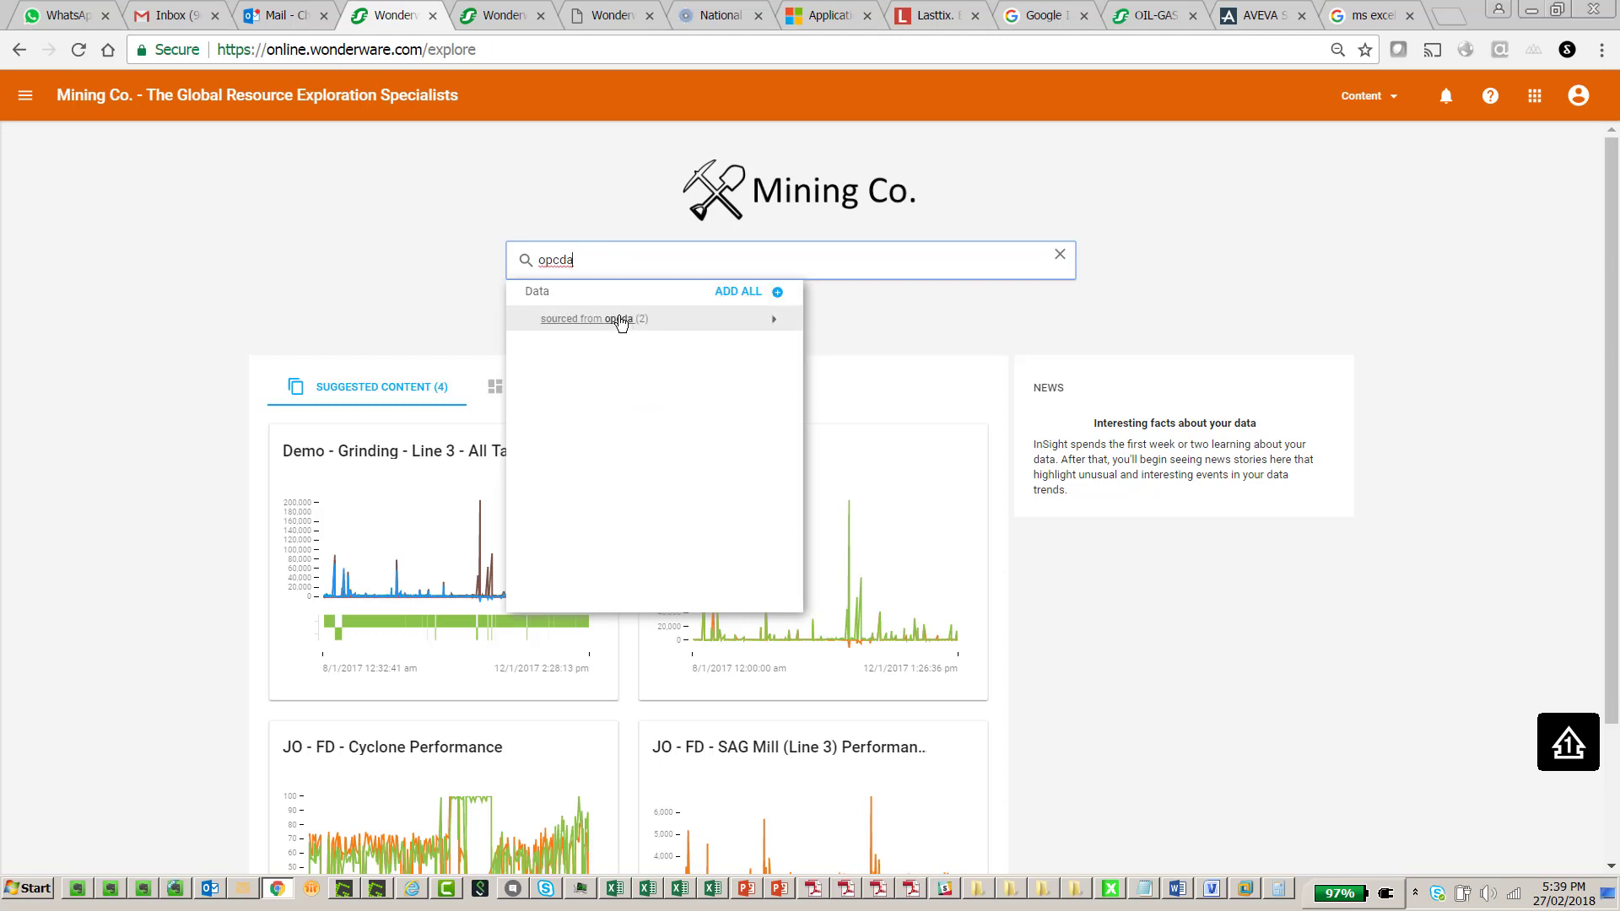
Add the tags sourced from opcda, showing L1PVx 77.618 and L1SPx 78, then return to the VM
click(620, 321)
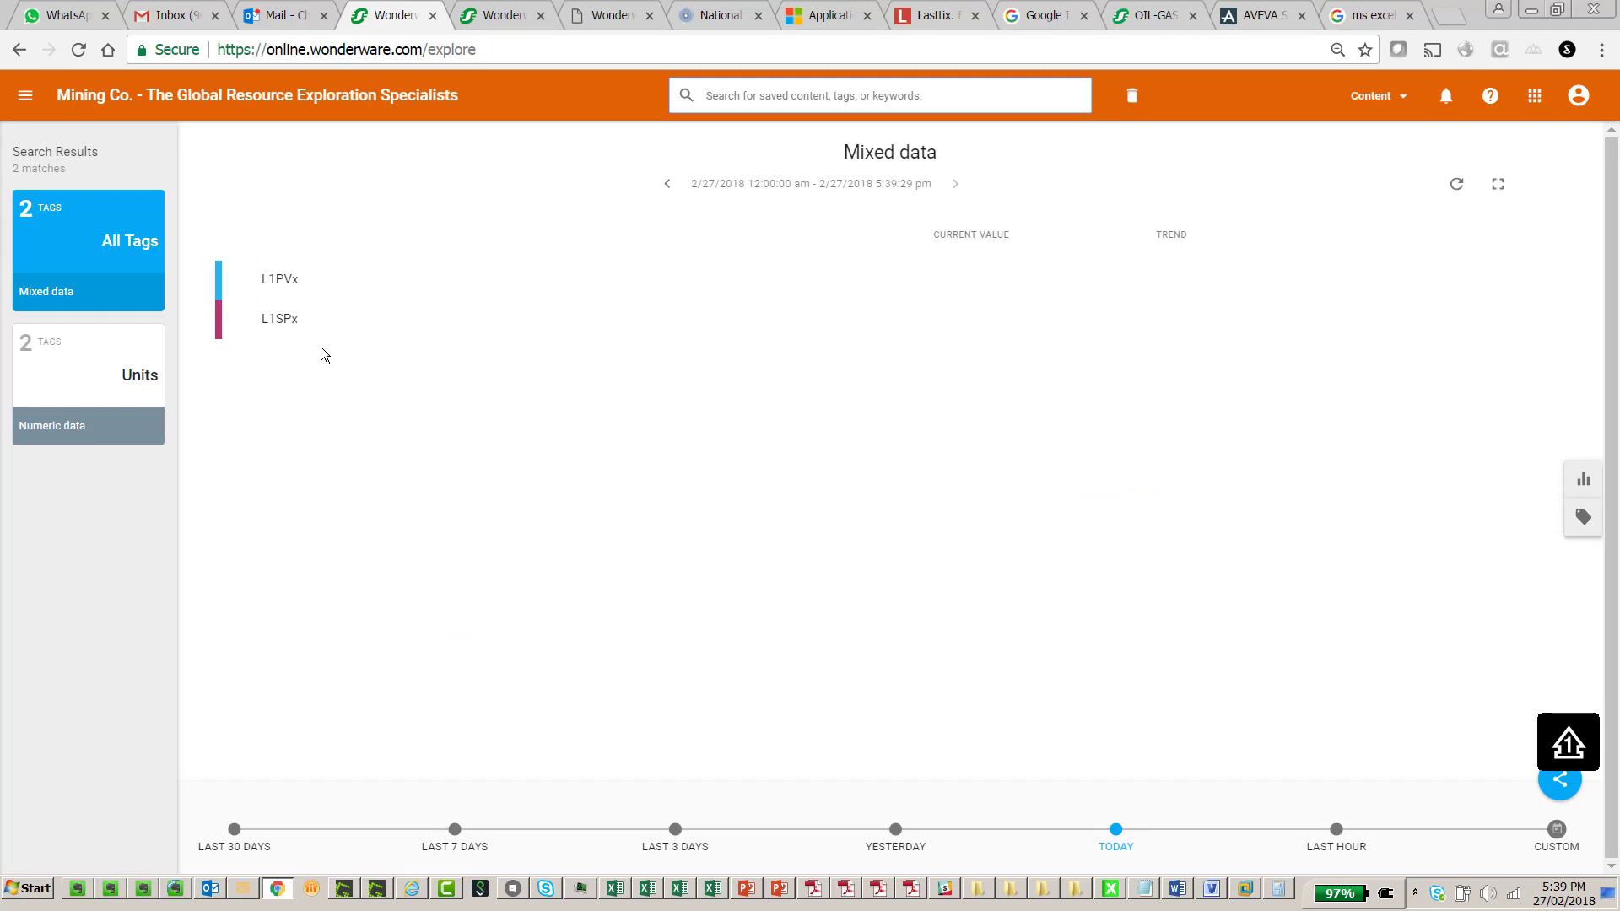
mouse_move(279, 289)
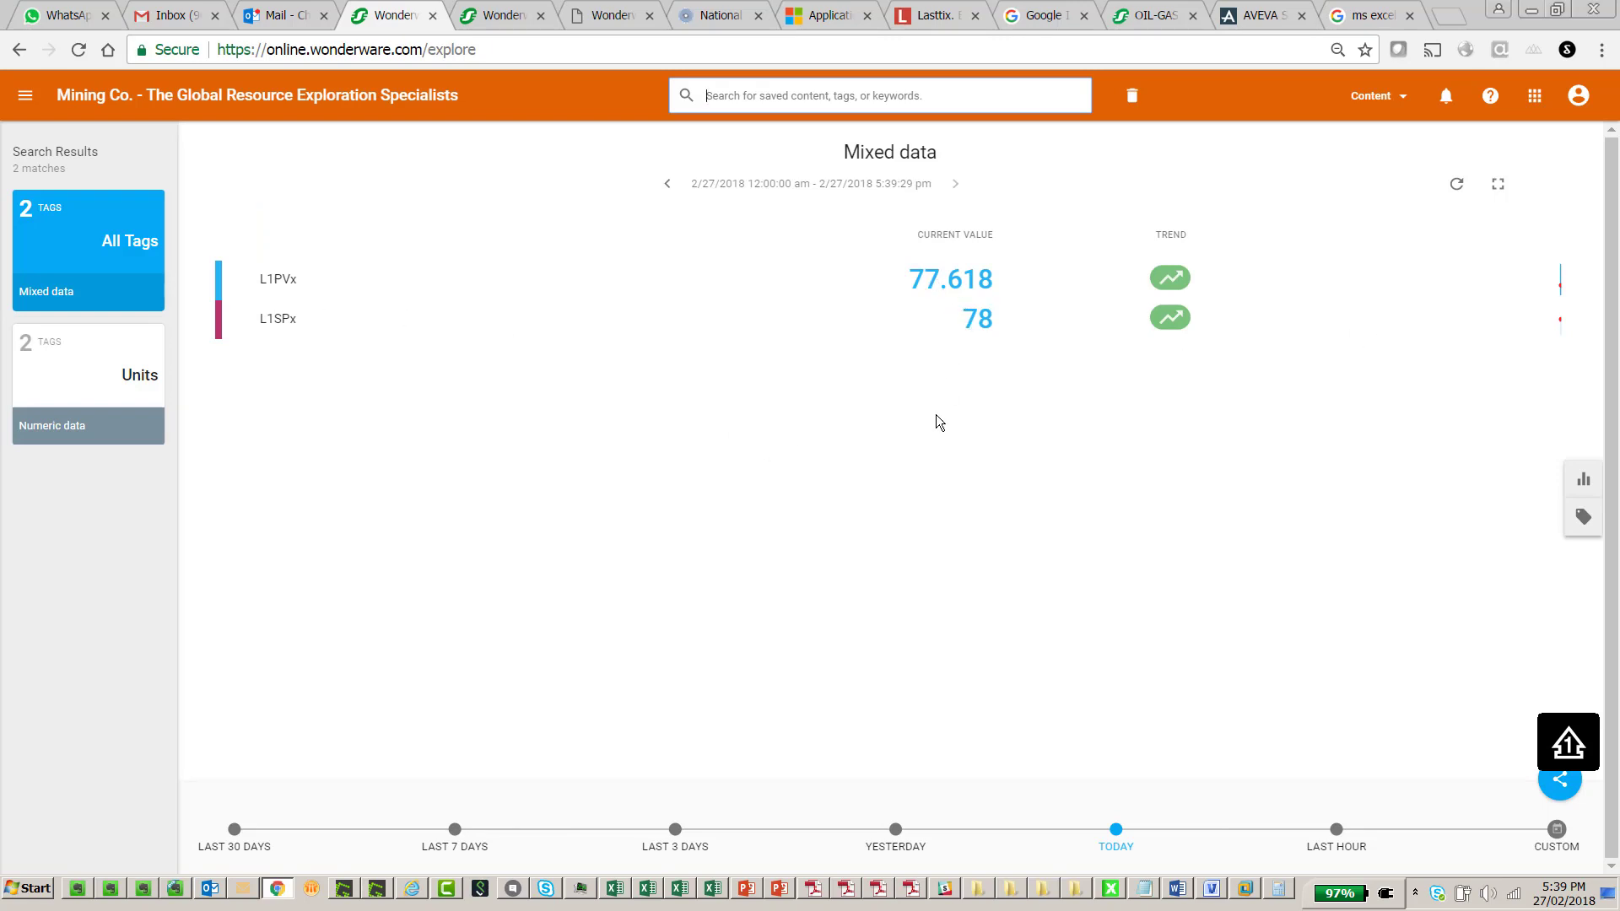
click(1250, 889)
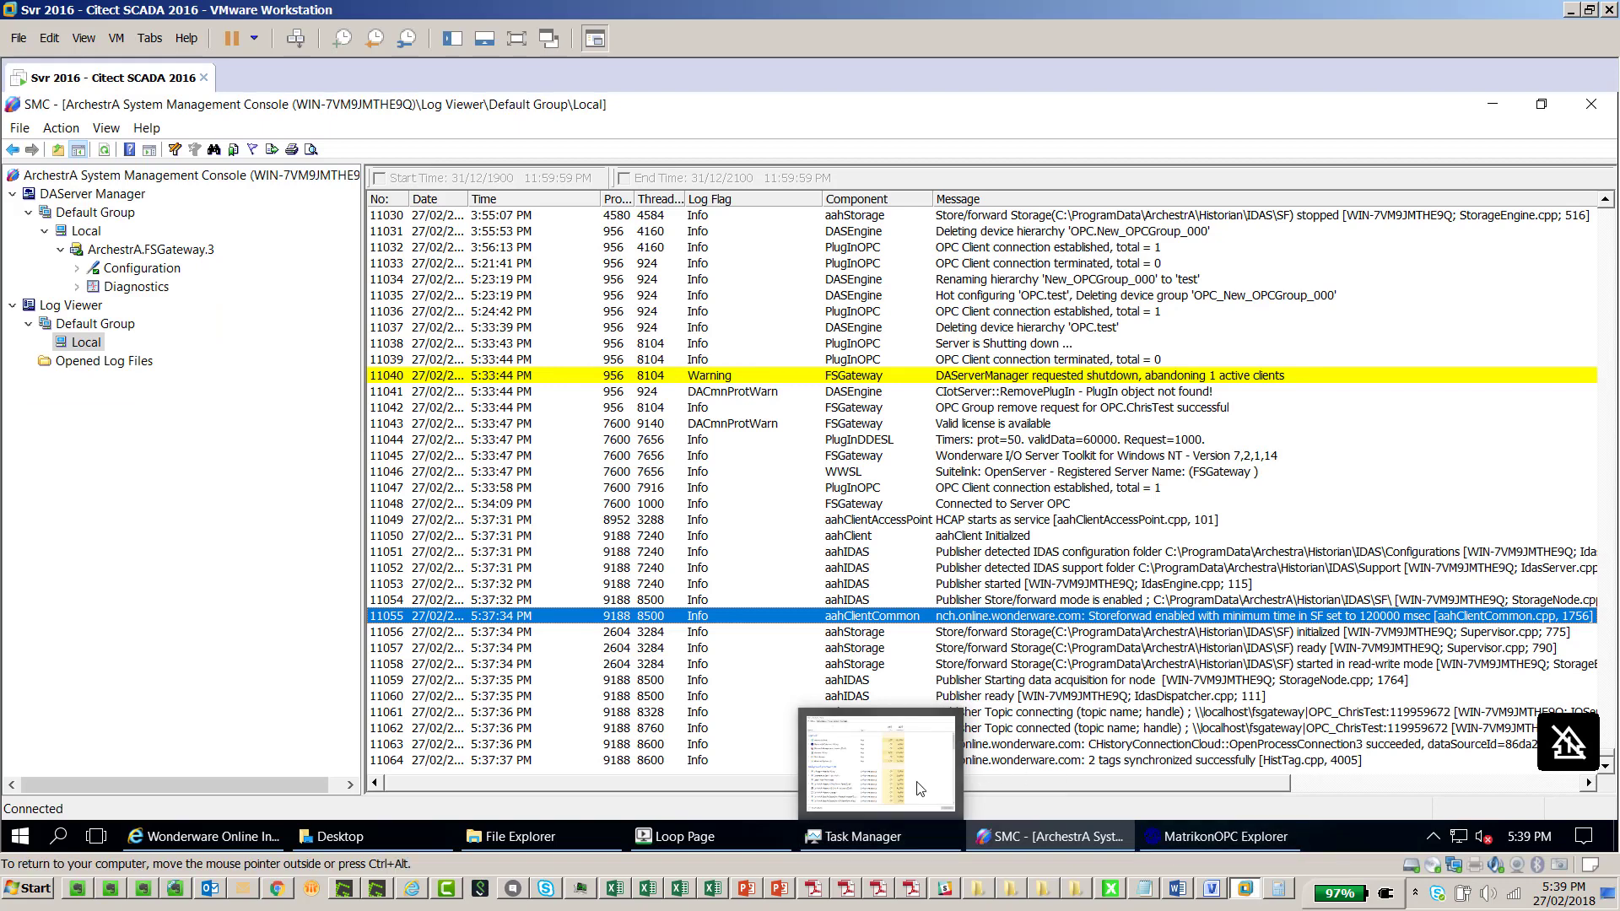
Lower the Citect Loops.Level setpoint from 78 to 20.50, then return to the browser
click(679, 836)
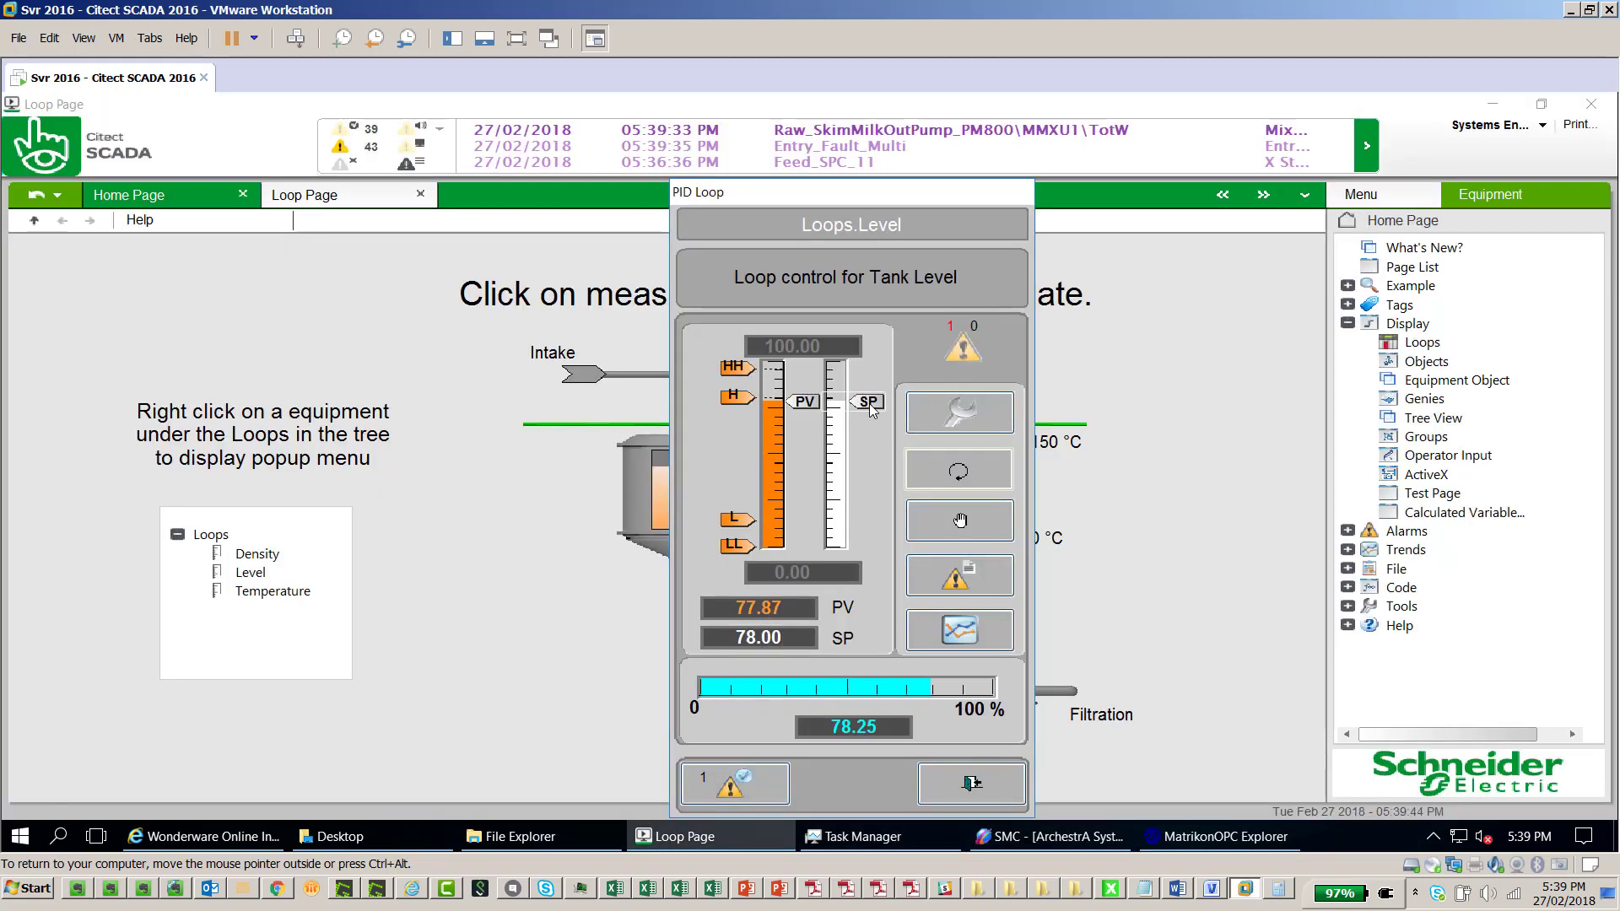
drag(871, 408, 850, 516)
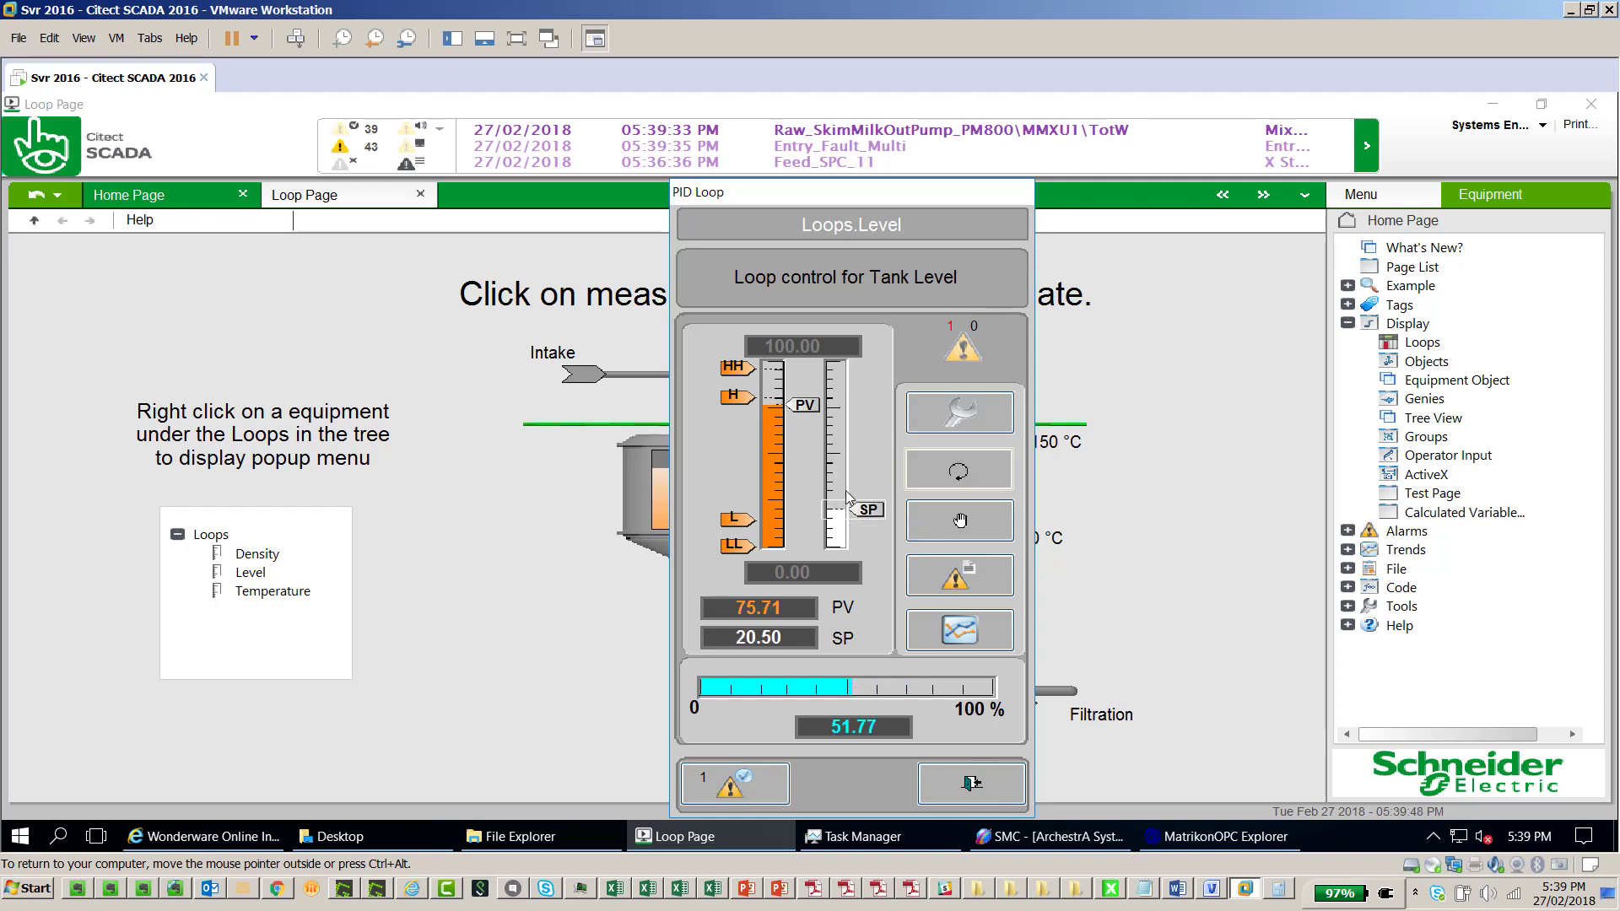
click(275, 892)
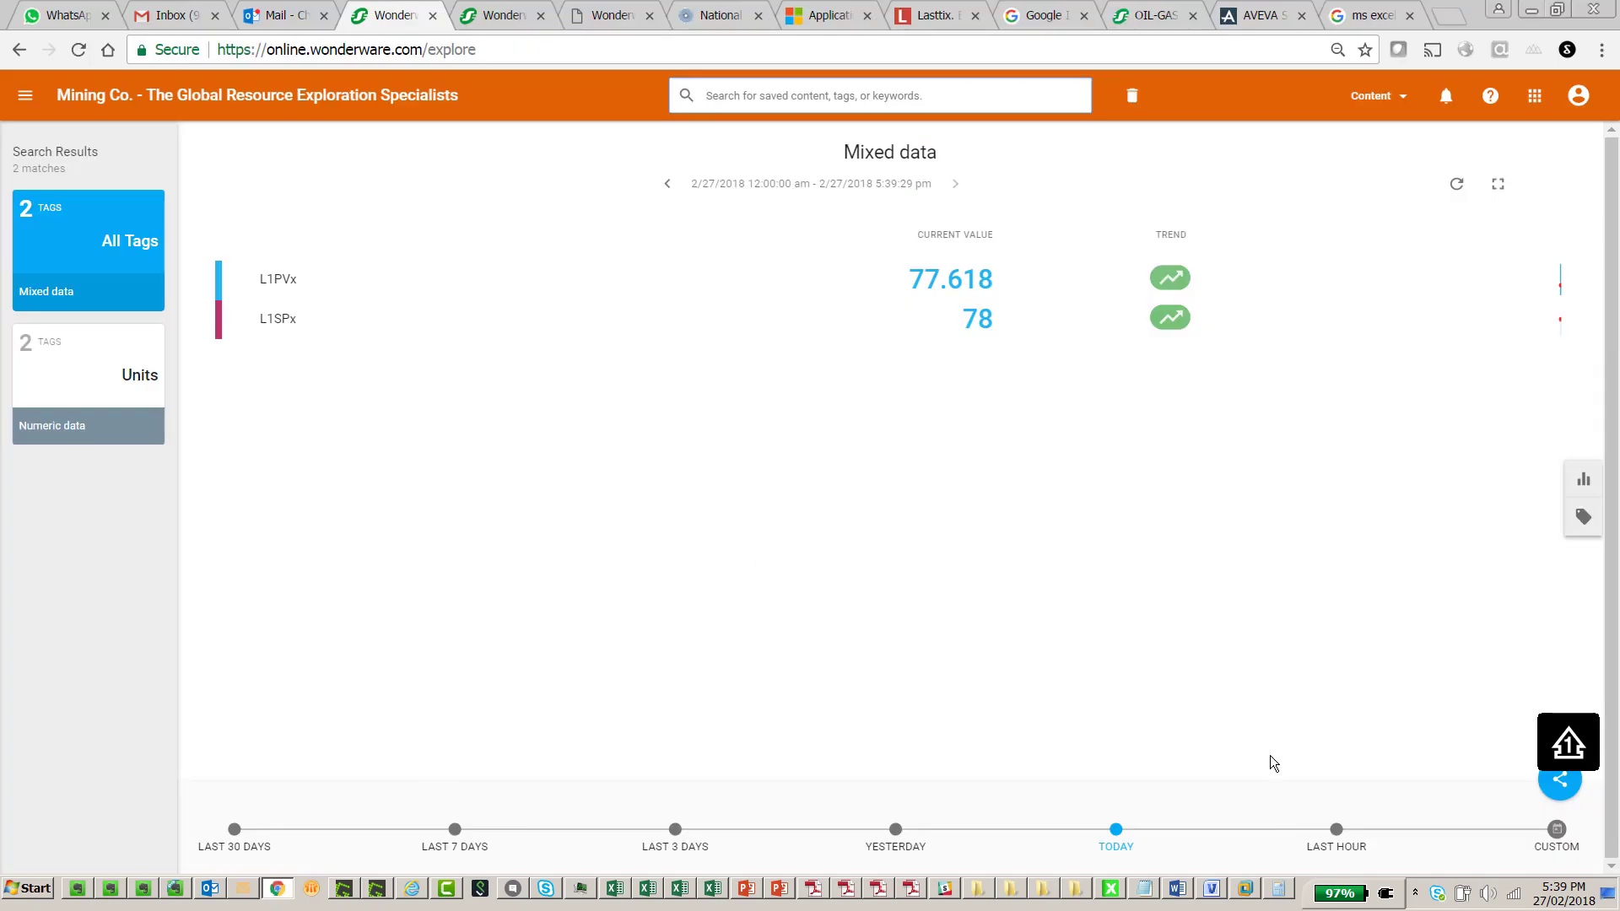
Limit the timeline to Last Hour and display L1PVx and L1SPx as a Line Chart
click(1338, 830)
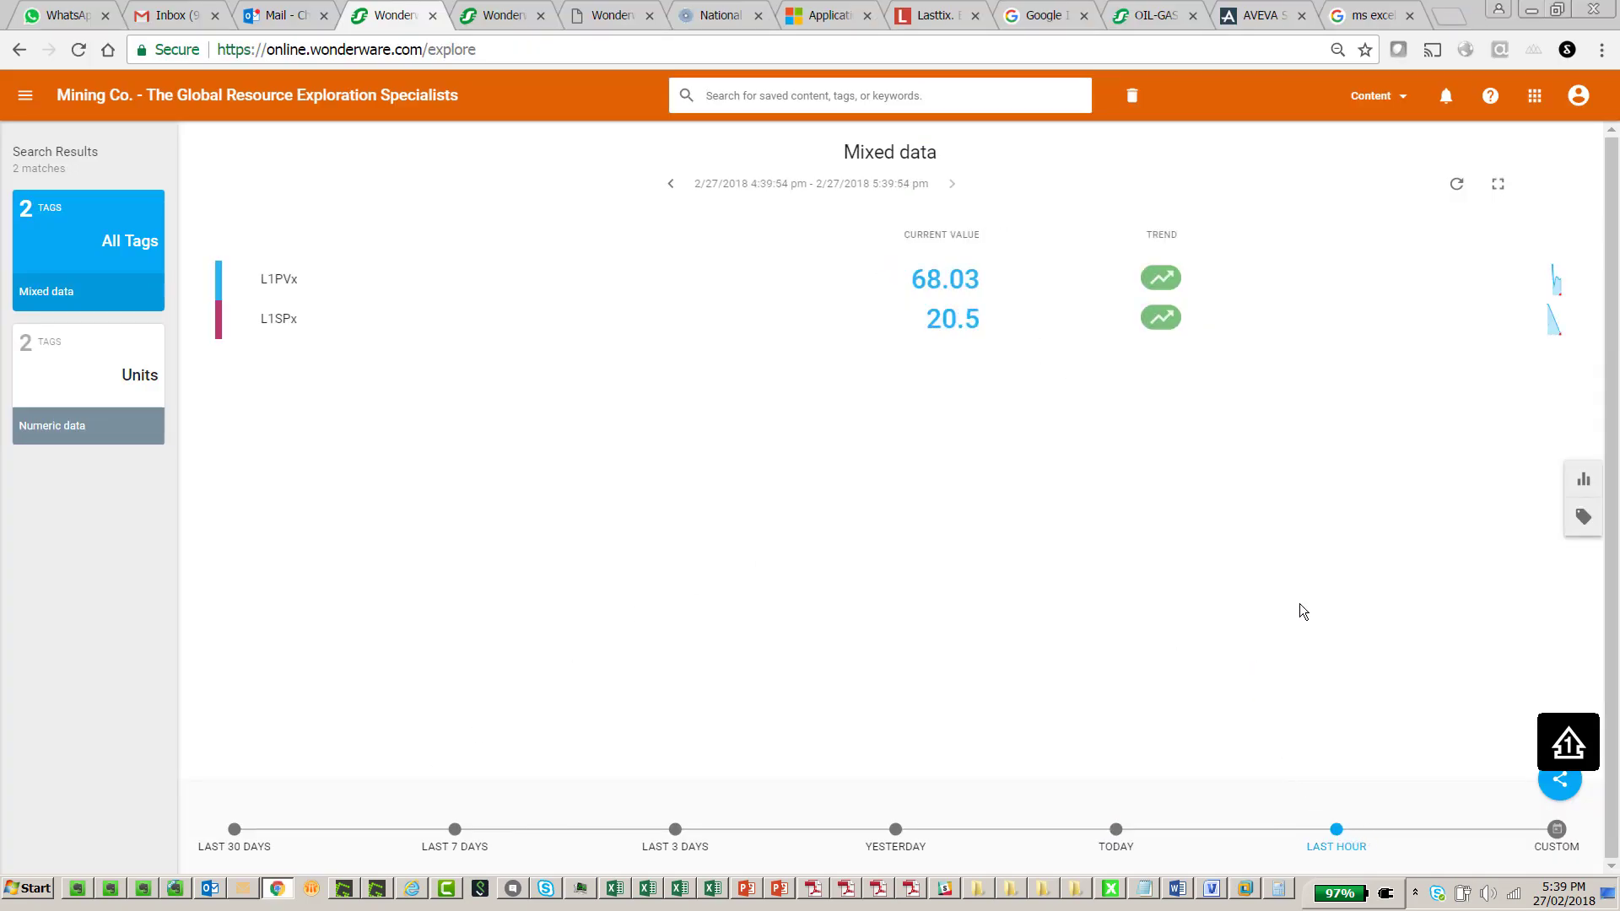
click(1584, 482)
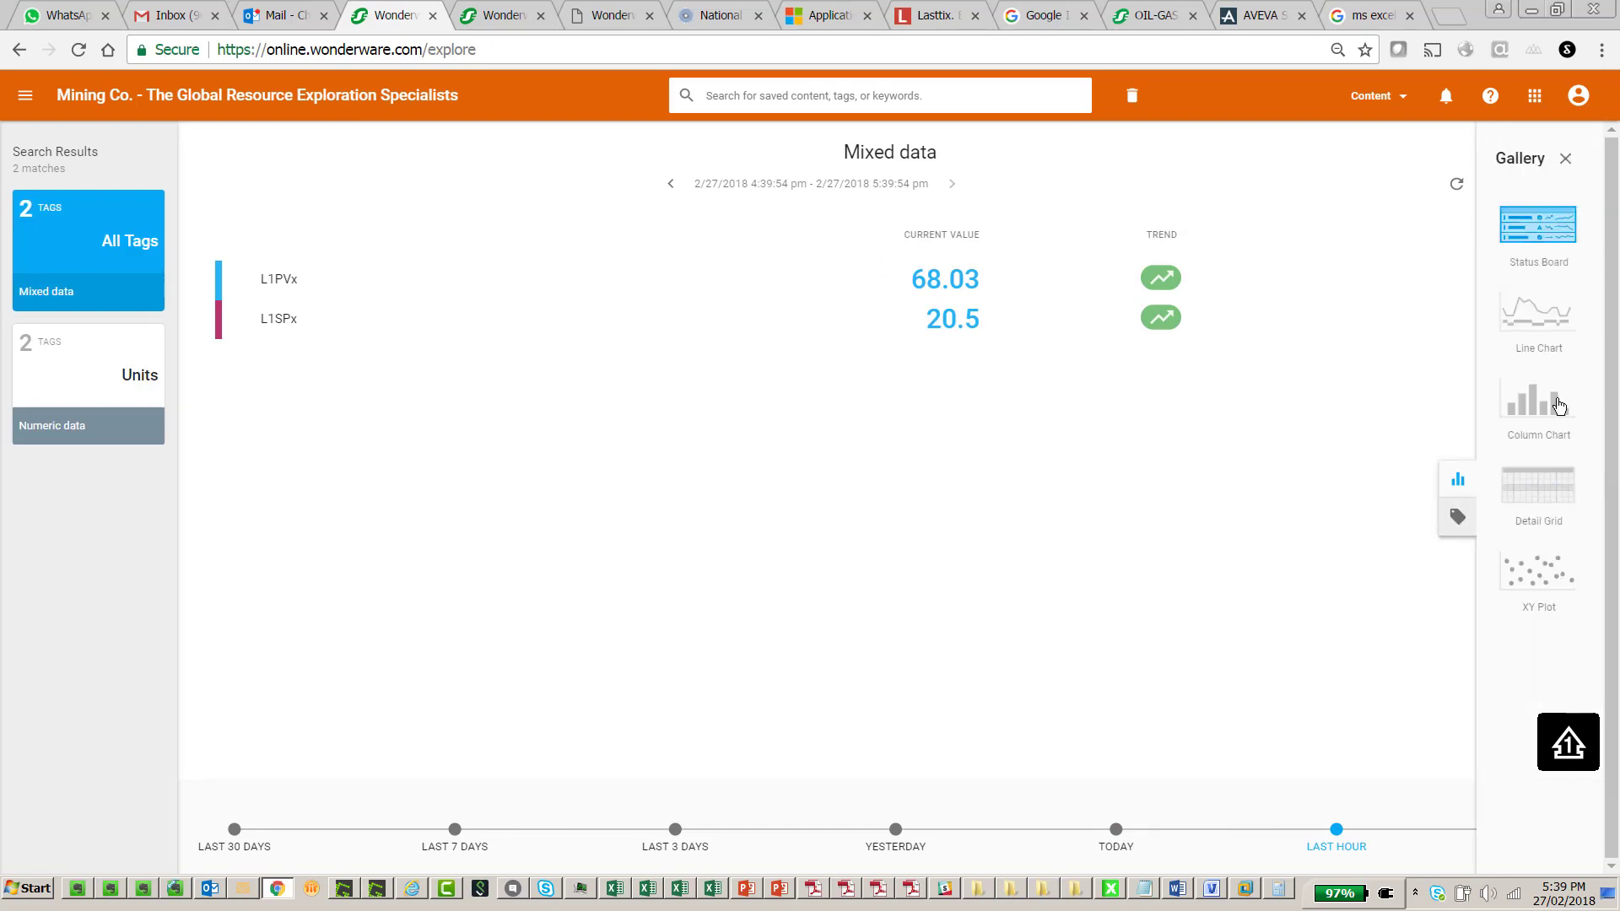
click(1542, 331)
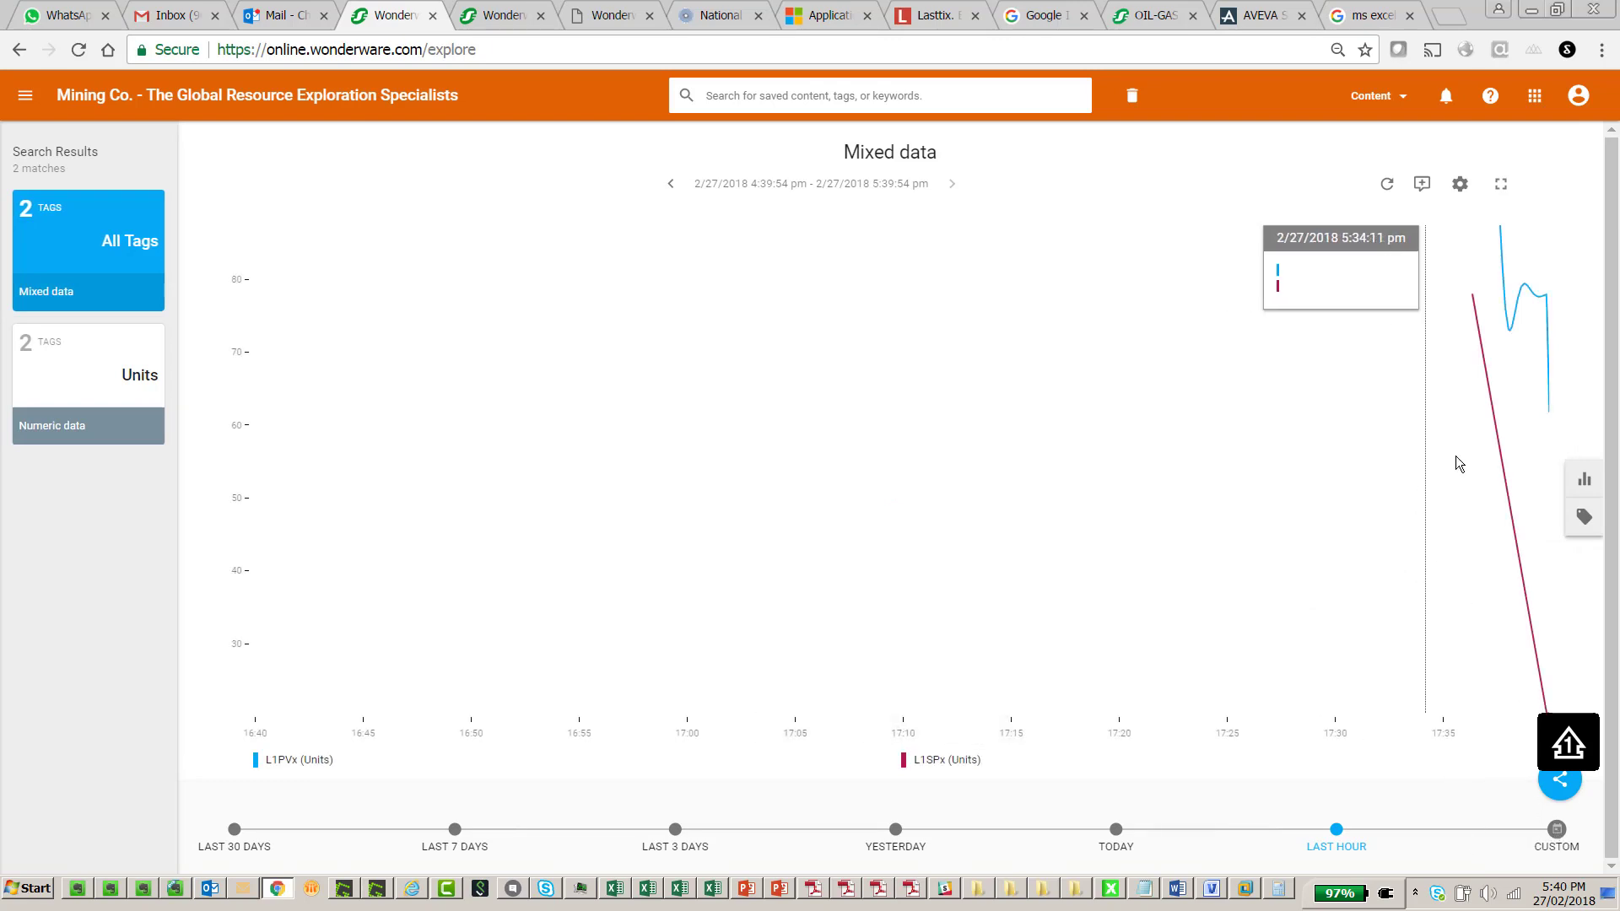
Raise the Citect tank level setpoint to 91.00, then refresh the Wonderware Online line chart
click(1244, 890)
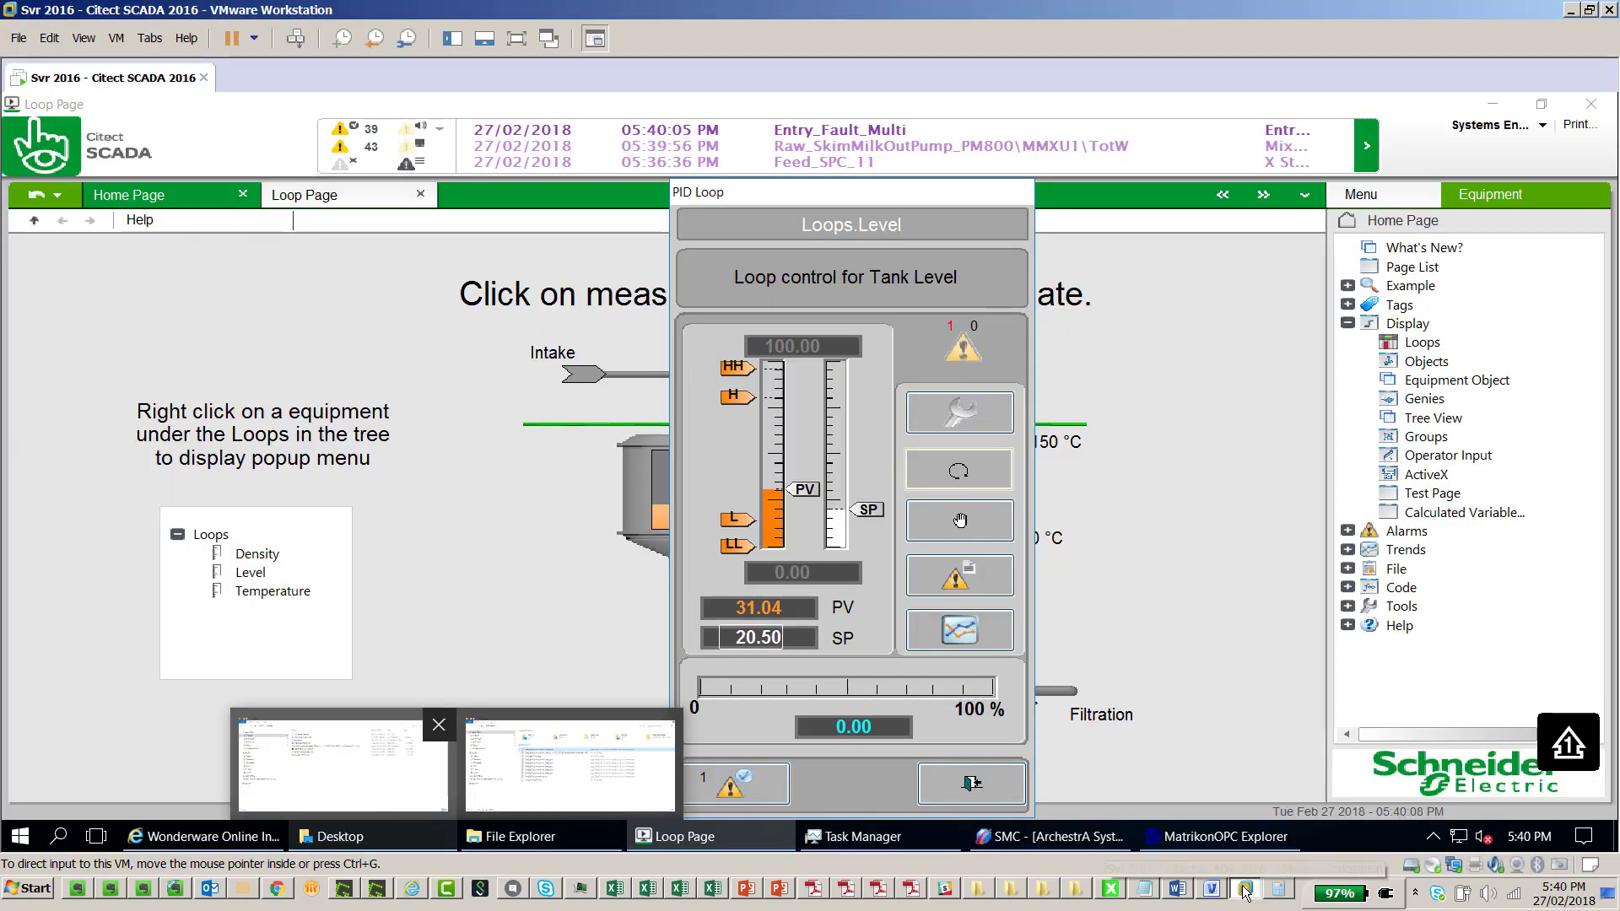
drag(878, 512, 880, 378)
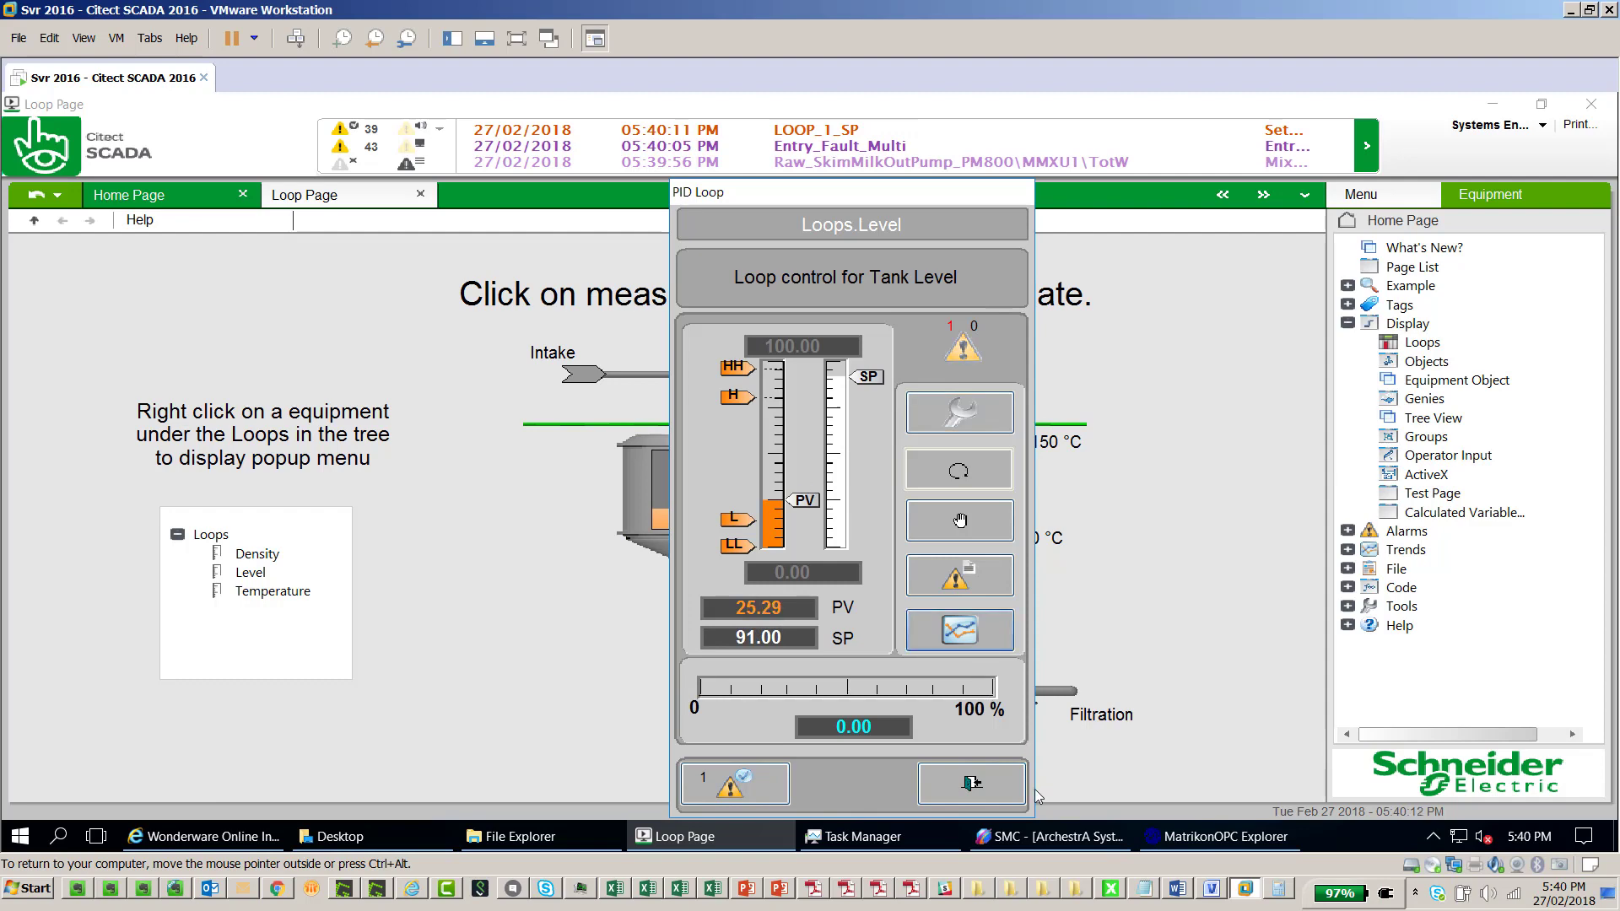
click(275, 889)
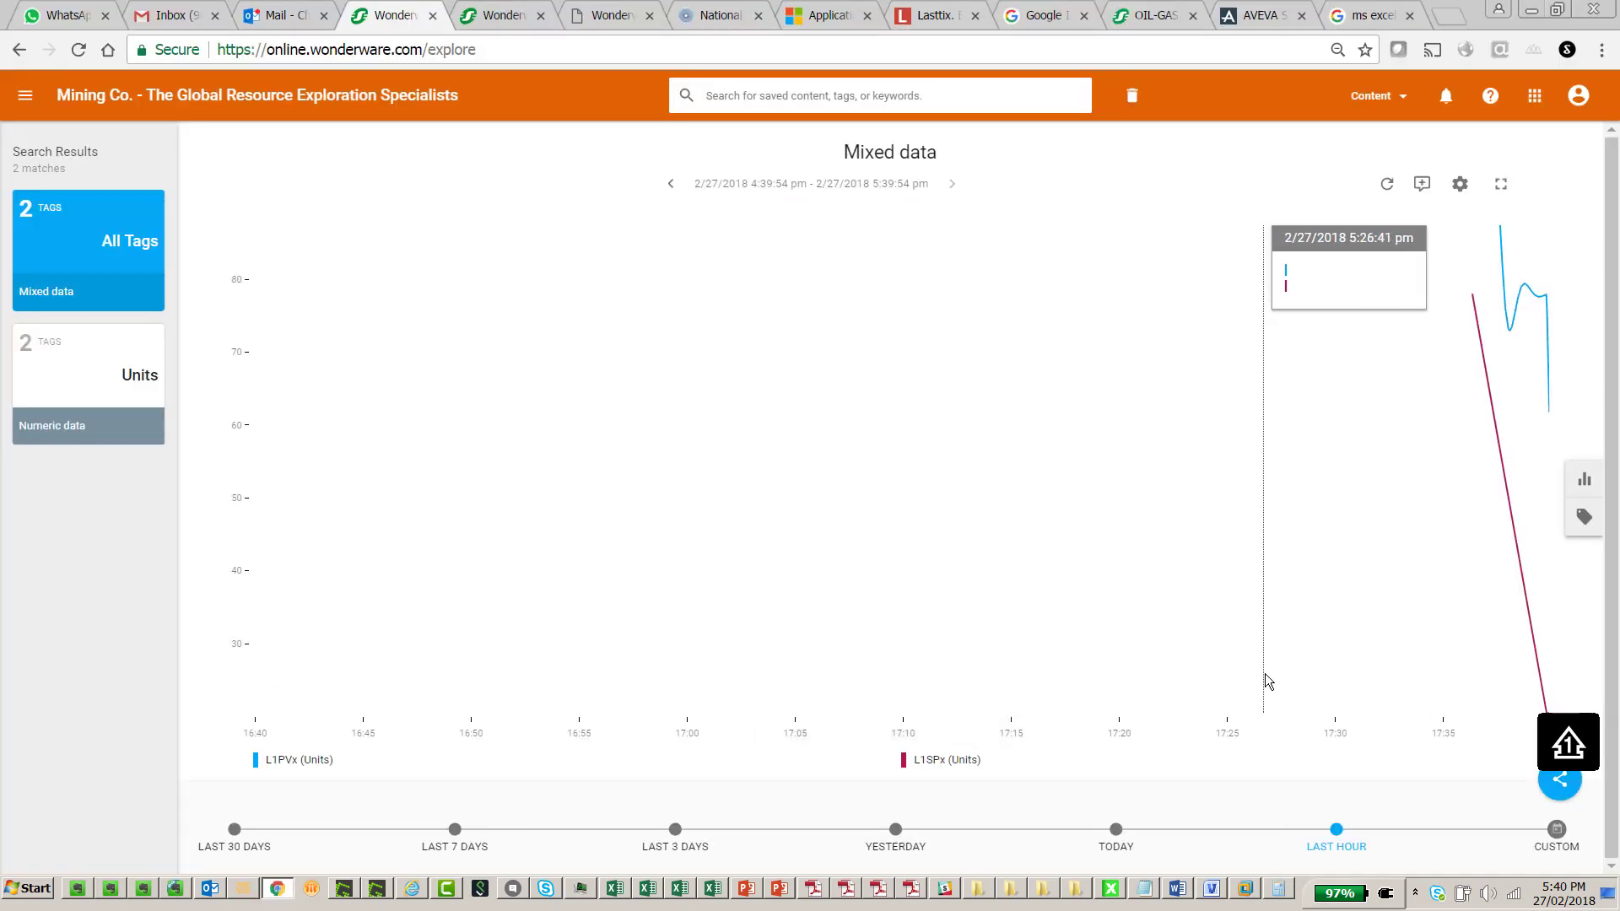
click(1386, 184)
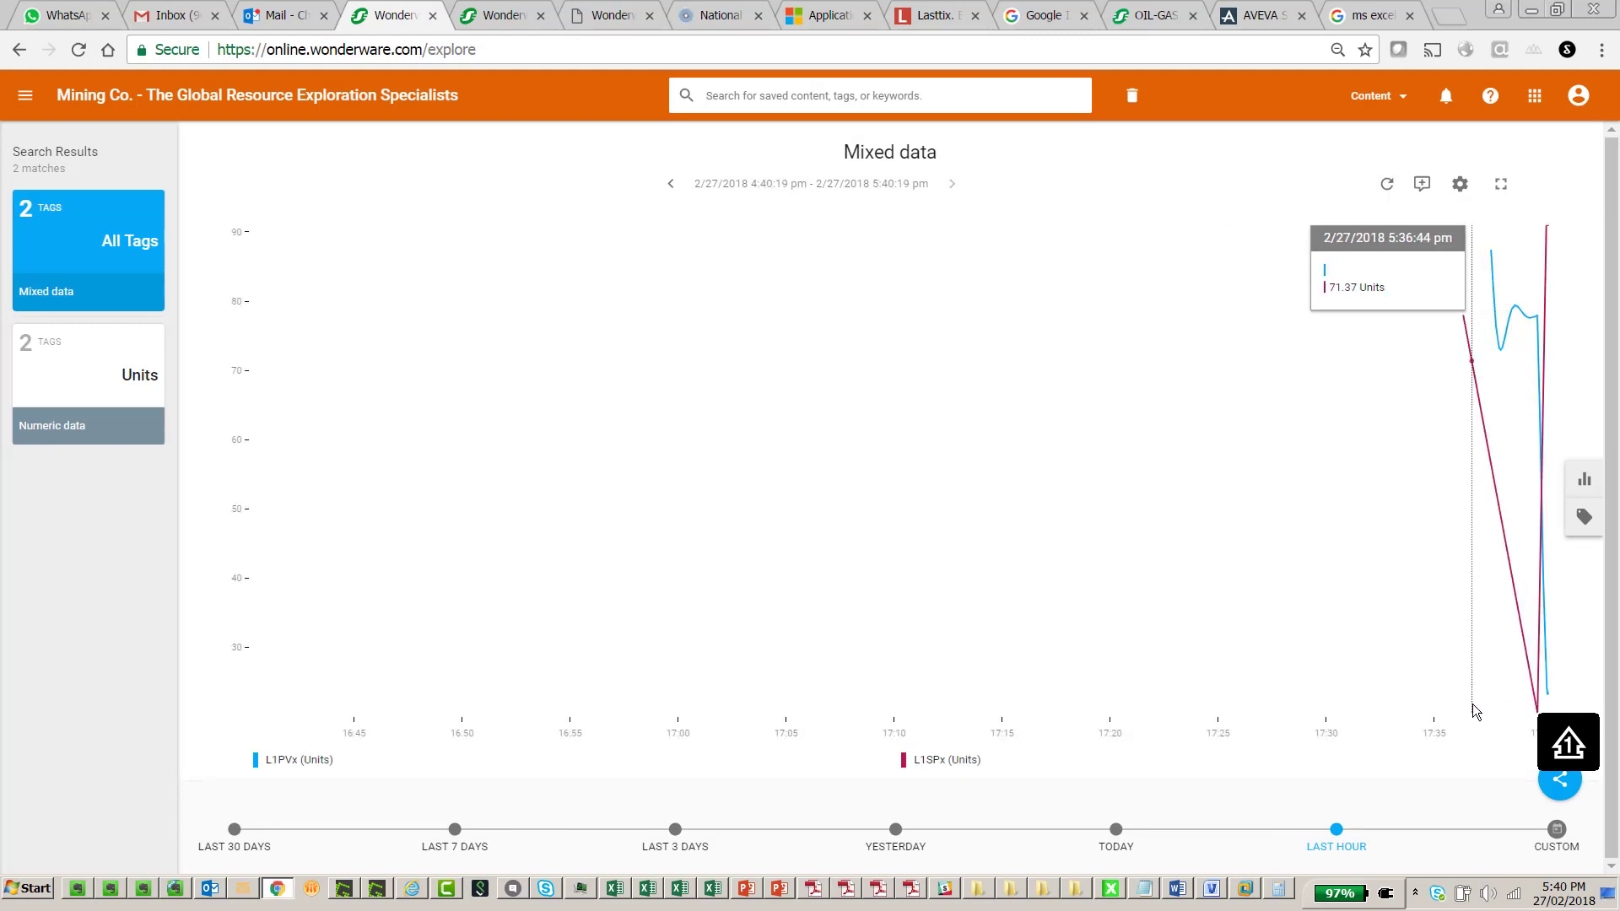